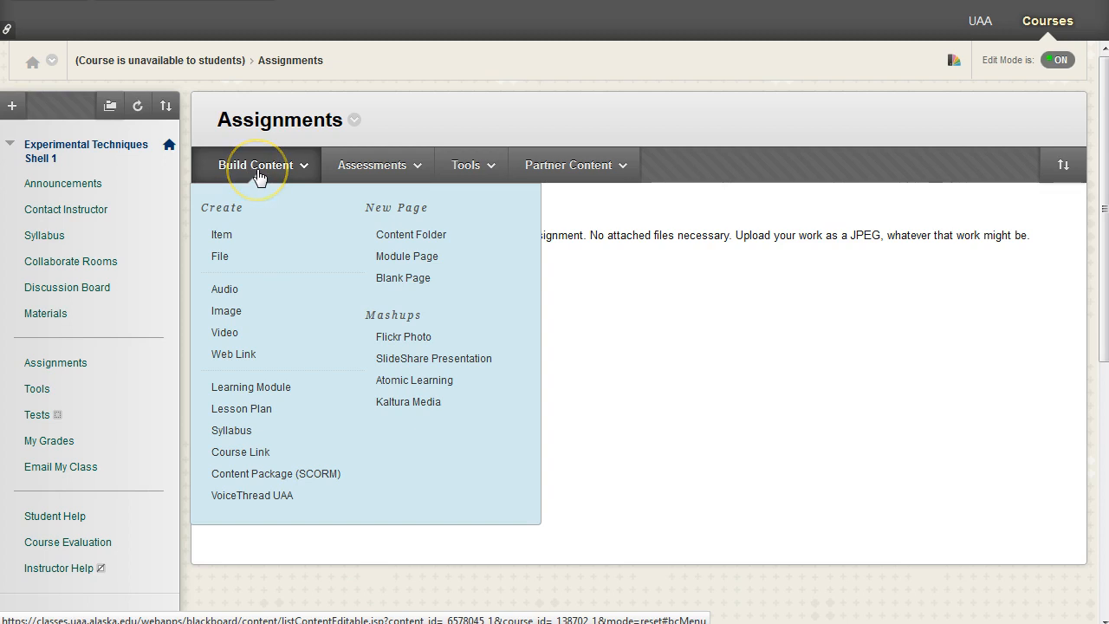
click(266, 170)
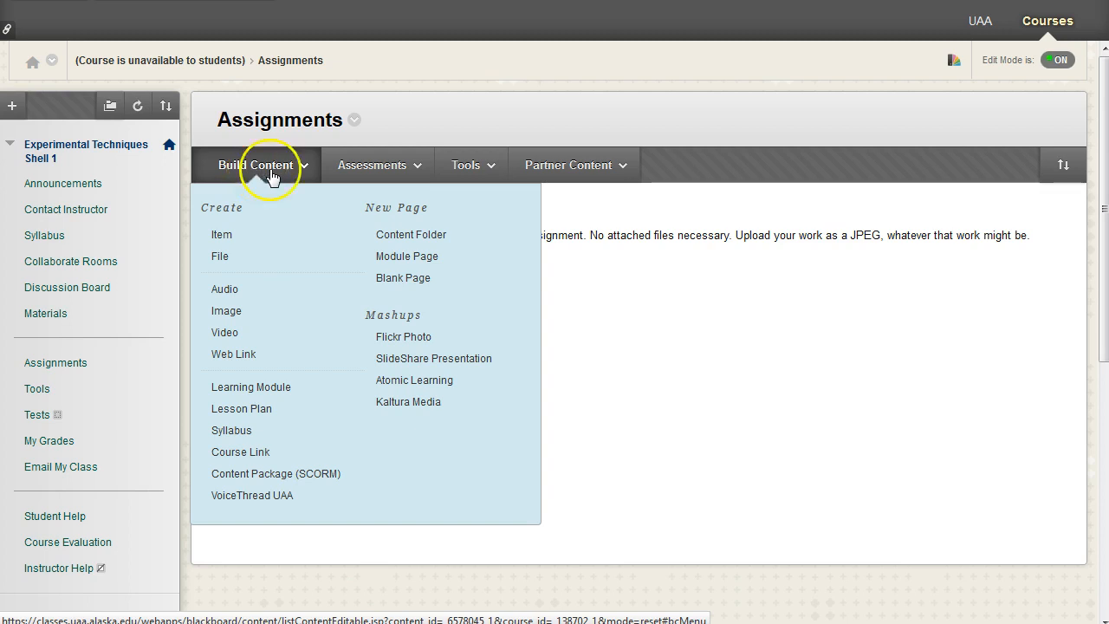
click(384, 168)
click(487, 169)
click(563, 167)
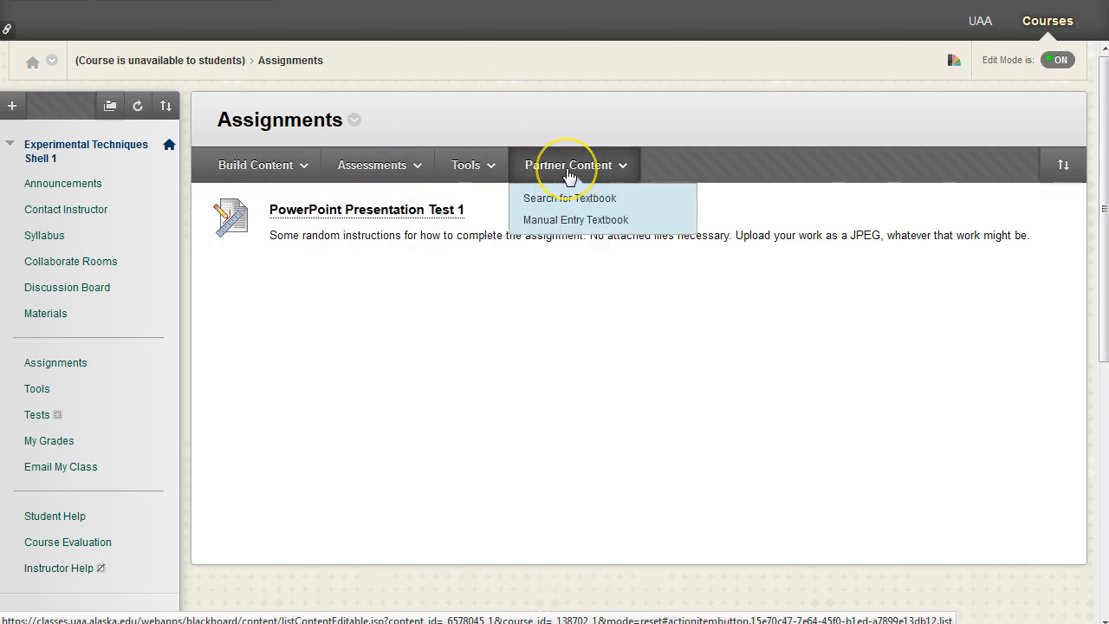
click(251, 166)
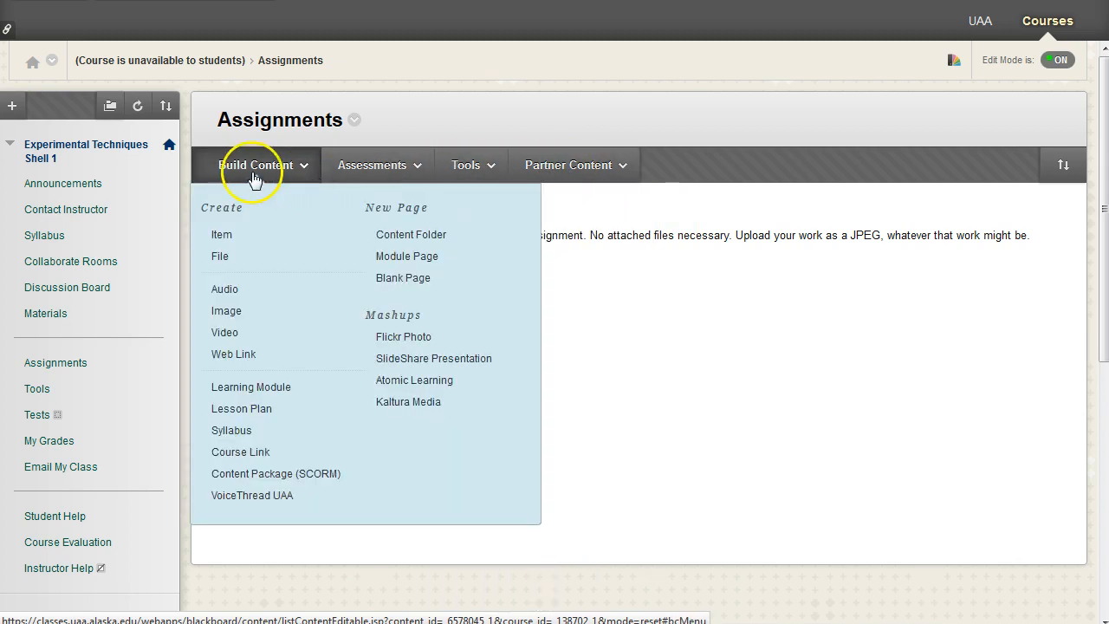
click(521, 172)
click(326, 170)
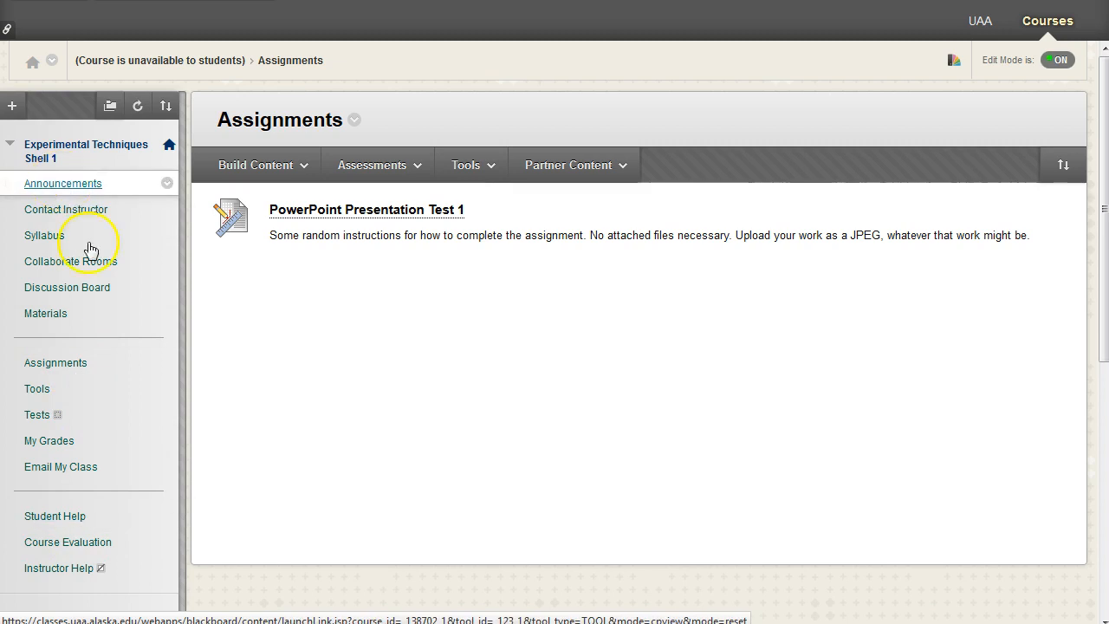
click(410, 323)
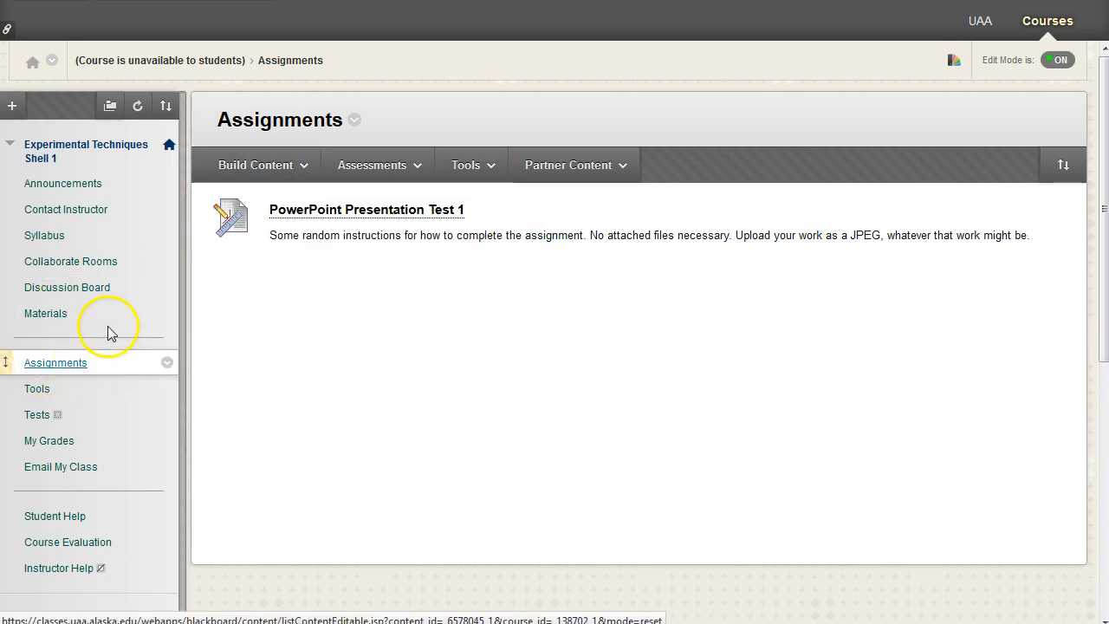
Step: Start a new content folder in the Assignments area and name it "Week 1 Assignments"
mouse_move(258, 166)
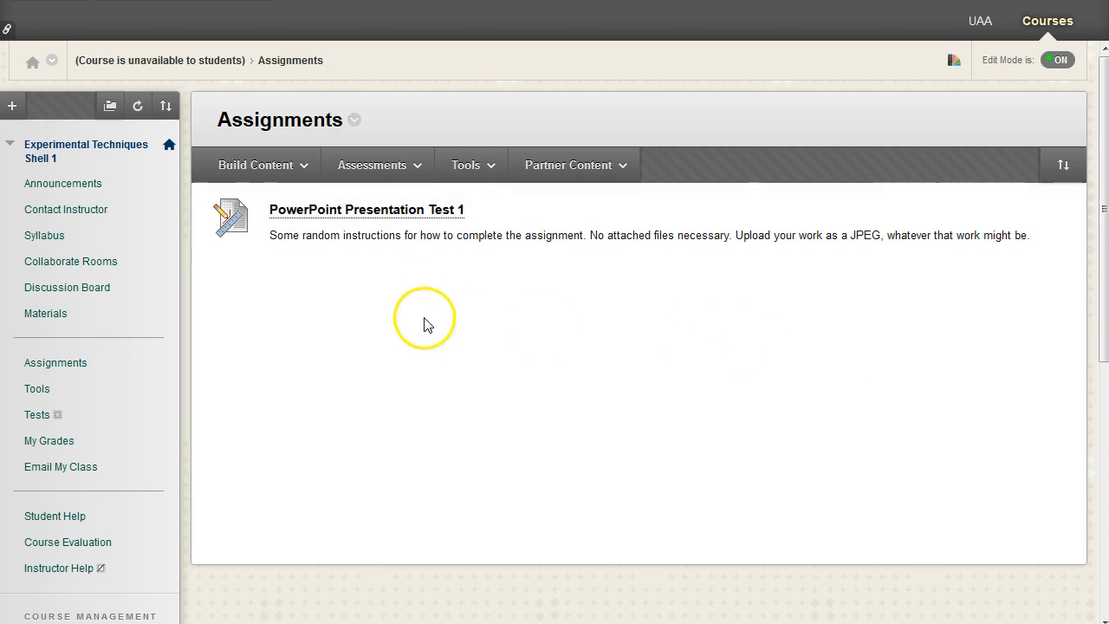
mouse_move(295, 169)
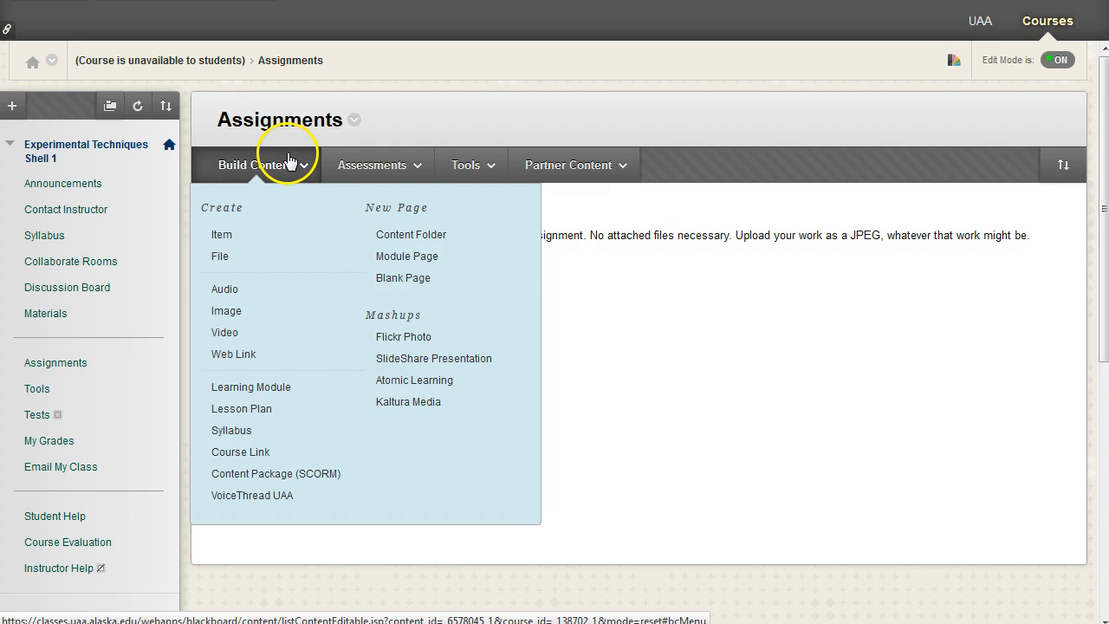
click(424, 238)
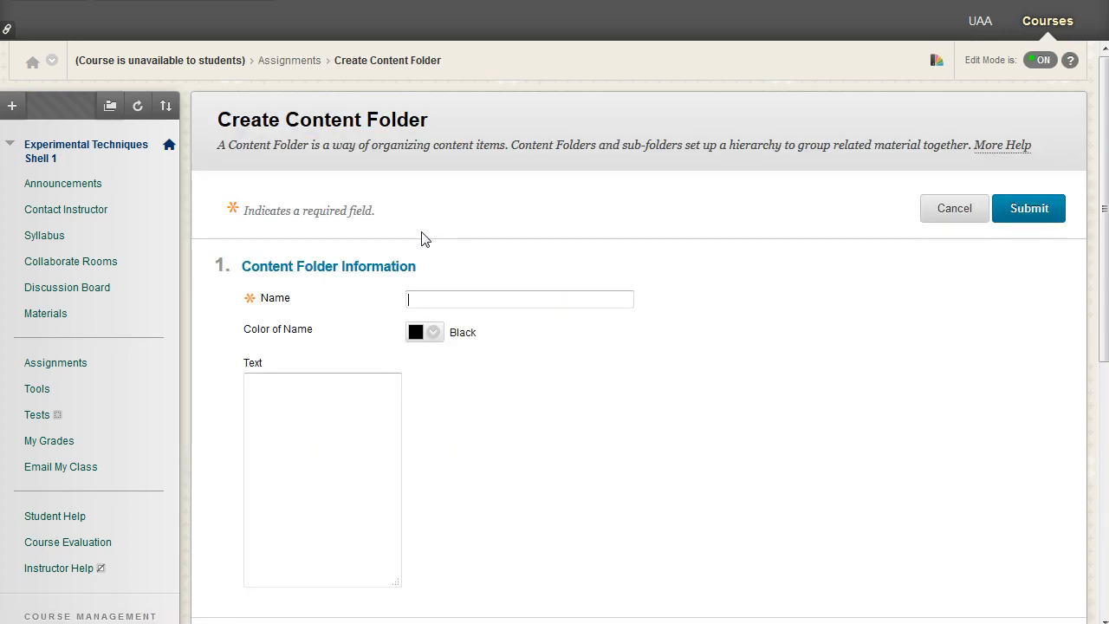
text(Week 1 Assignments)
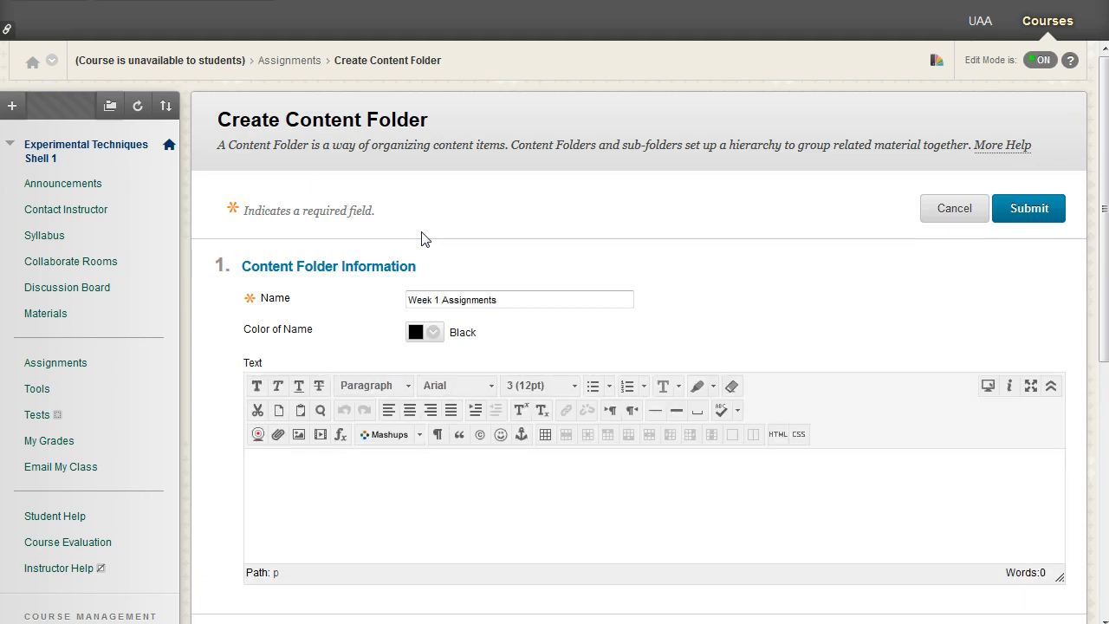
Step: Review the folder's standard options, keep their defaults without date restrictions, and submit the folder
scroll(429, 244, down, 5)
drag(254, 272, 488, 277)
click(511, 272)
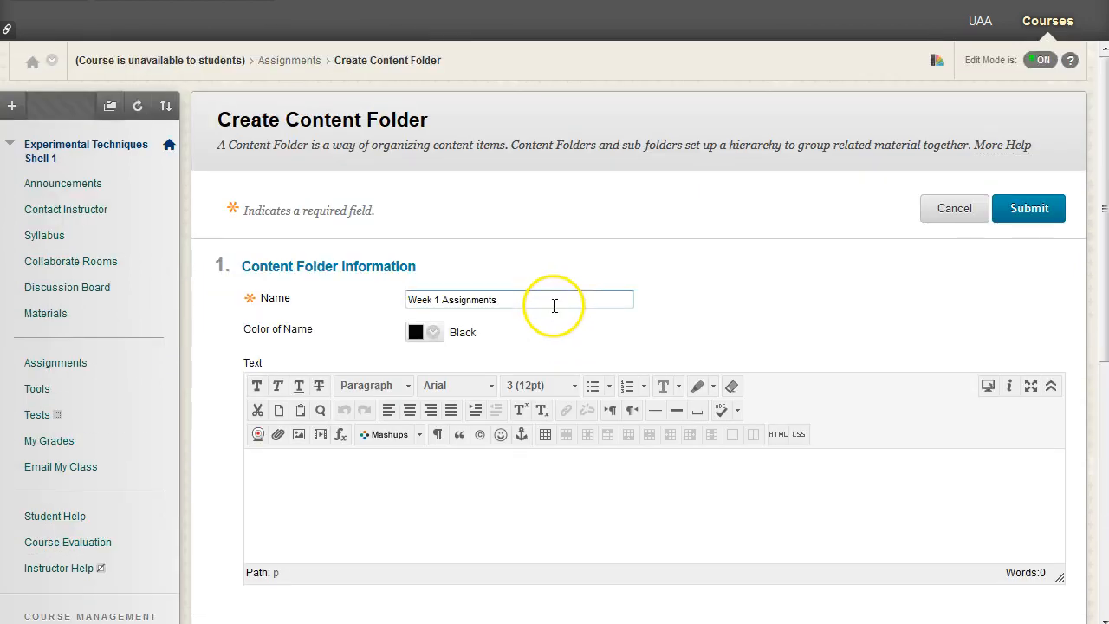
scroll(540, 292, down, 2)
drag(518, 202, 403, 202)
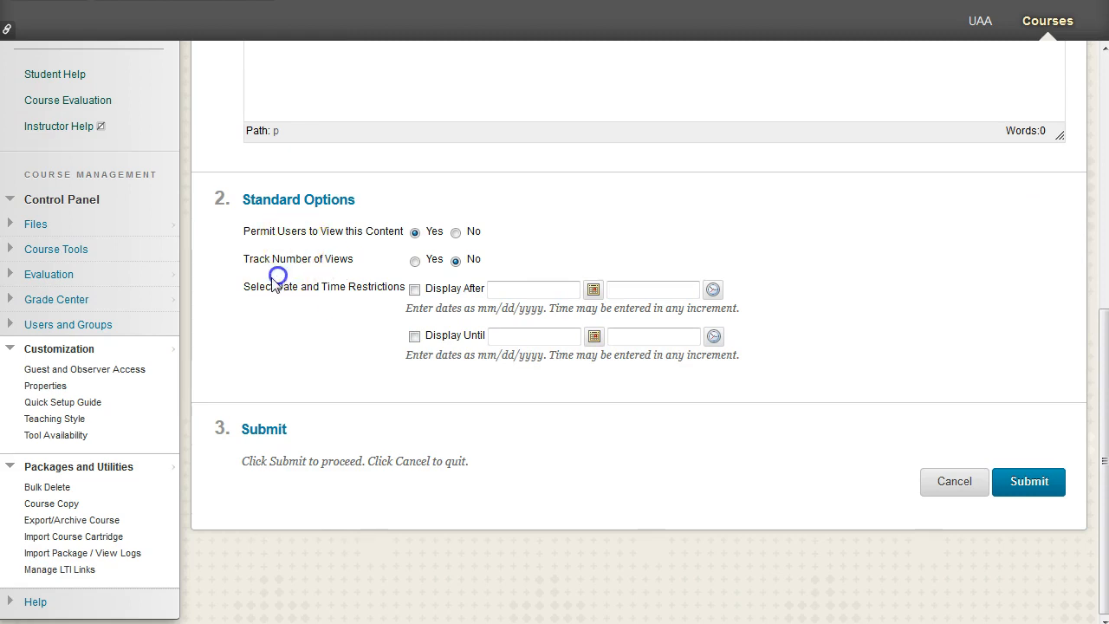
drag(245, 286, 491, 286)
click(518, 286)
click(1006, 483)
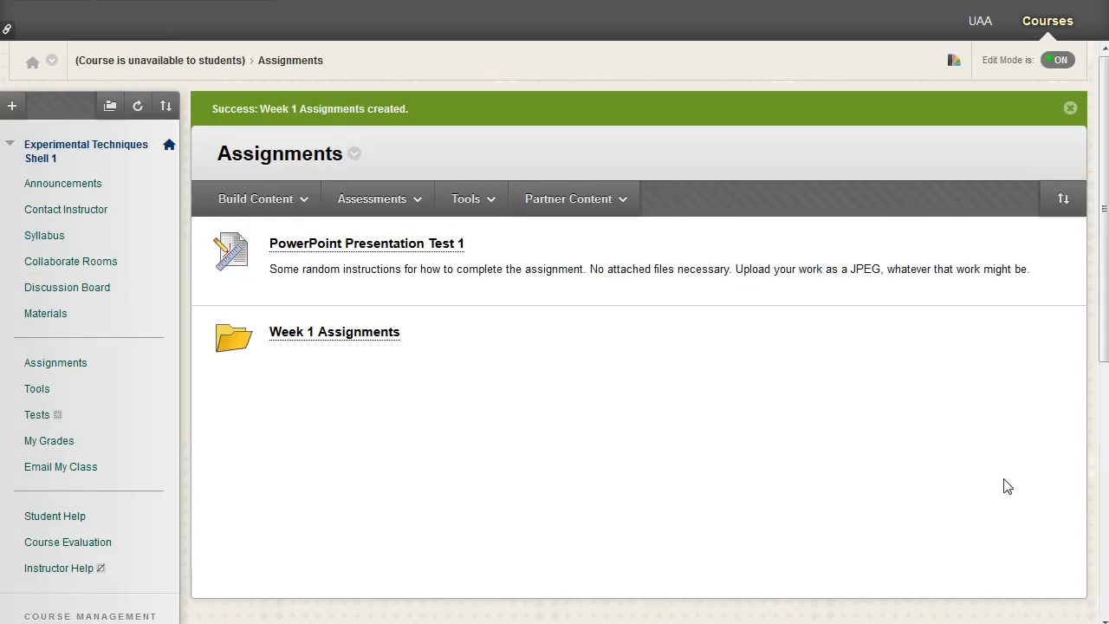
Step: Start a second content folder in the Assignments area and enter "Week 2 Assingments" as its name
click(270, 203)
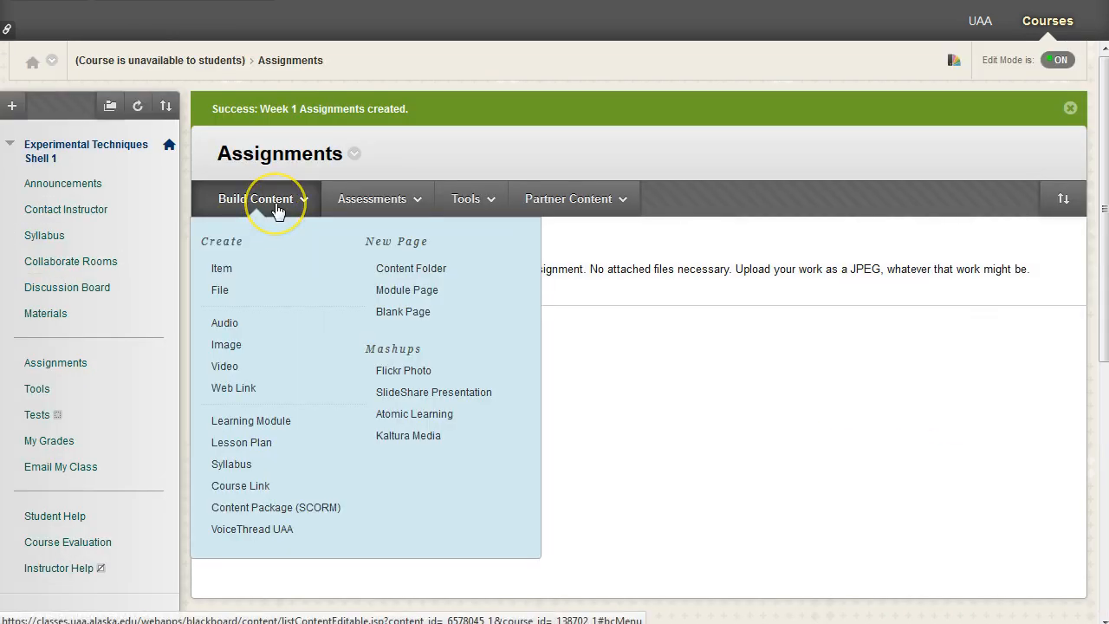
click(414, 269)
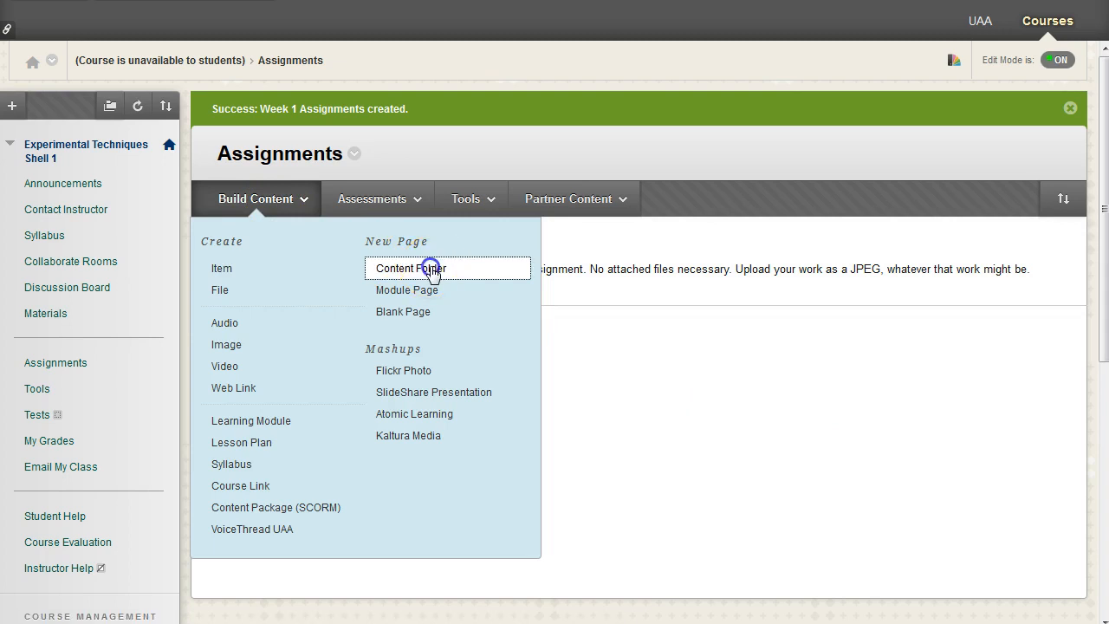
click(446, 300)
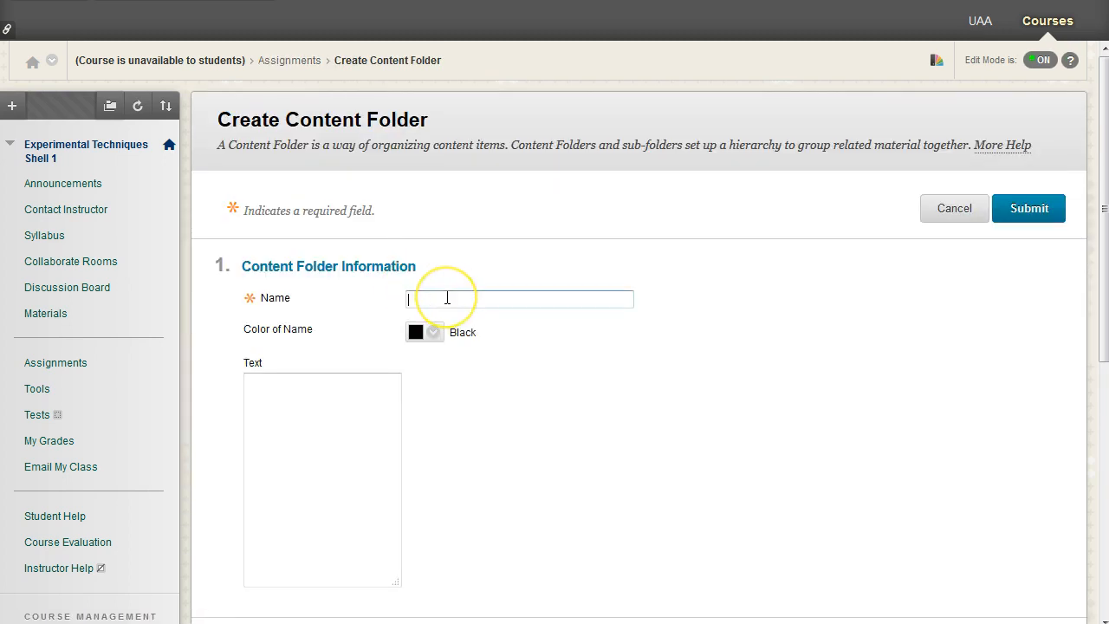
text(Week )
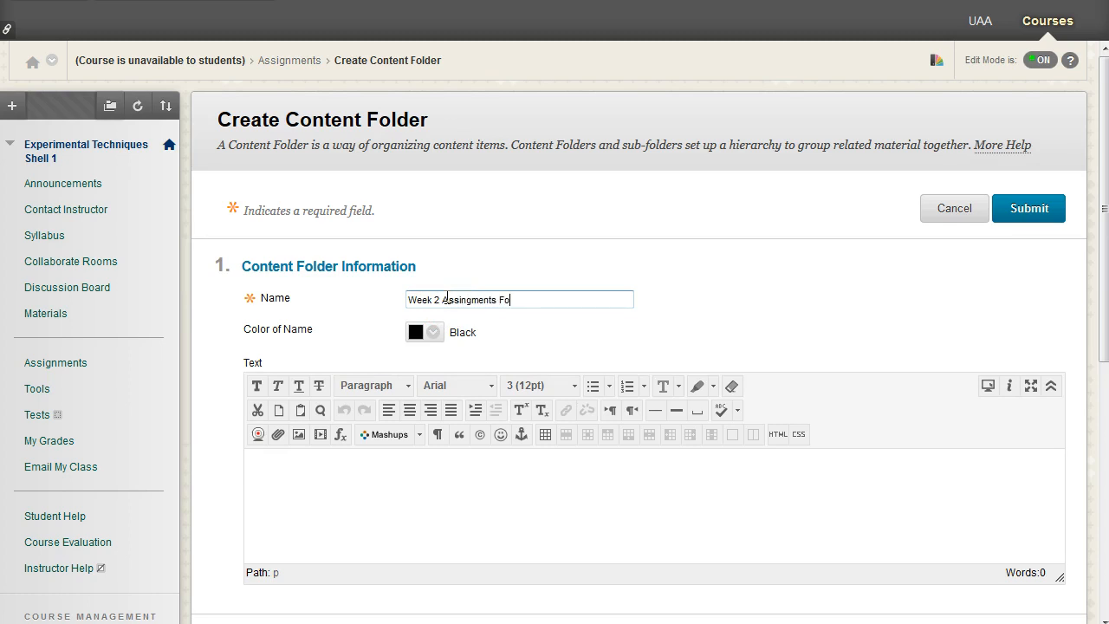
text(2 Assingments)
click(459, 486)
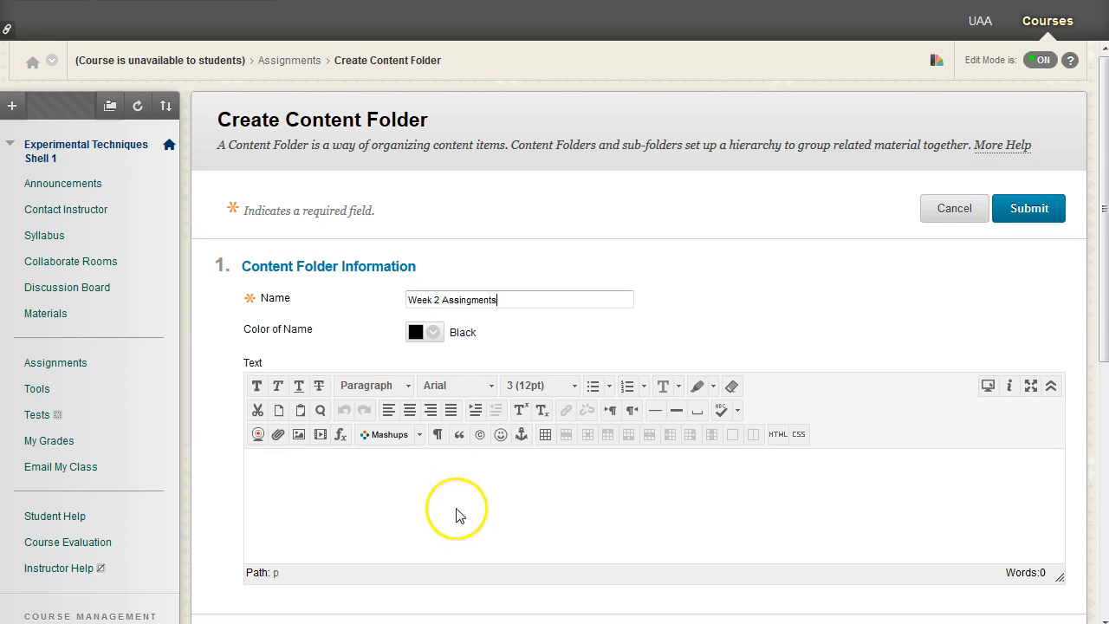
Step: Review the new folder's standard options for user visibility, view tracking and date and time restrictions
scroll(454, 510, down, 5)
scroll(459, 511, up, 5)
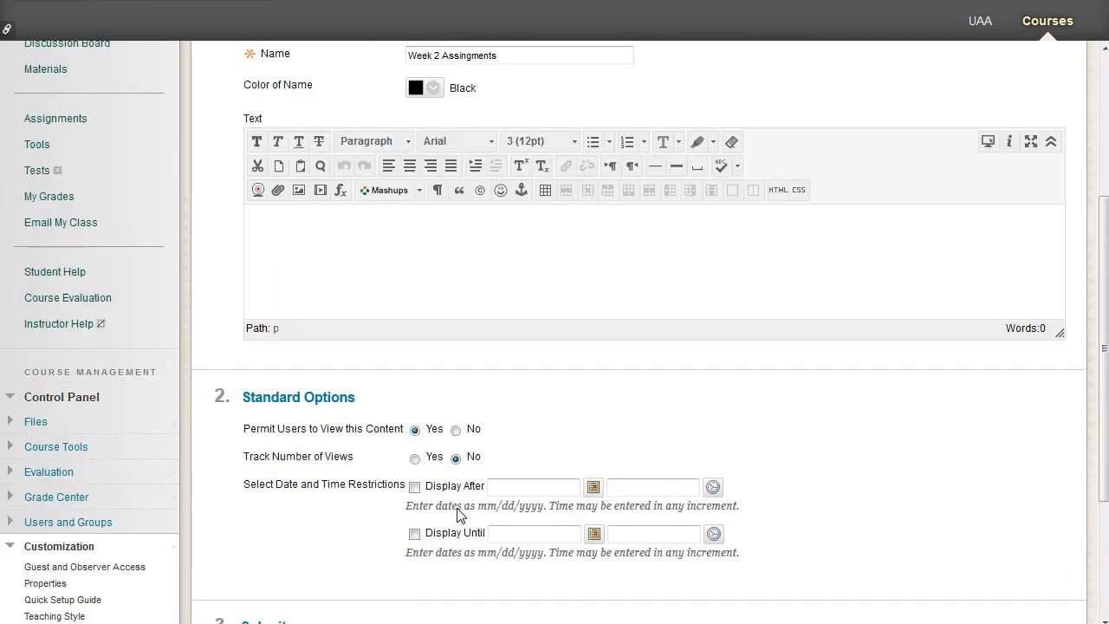
click(466, 271)
click(505, 259)
click(466, 253)
click(484, 478)
scroll(485, 483, down, 5)
scroll(485, 485, up, 5)
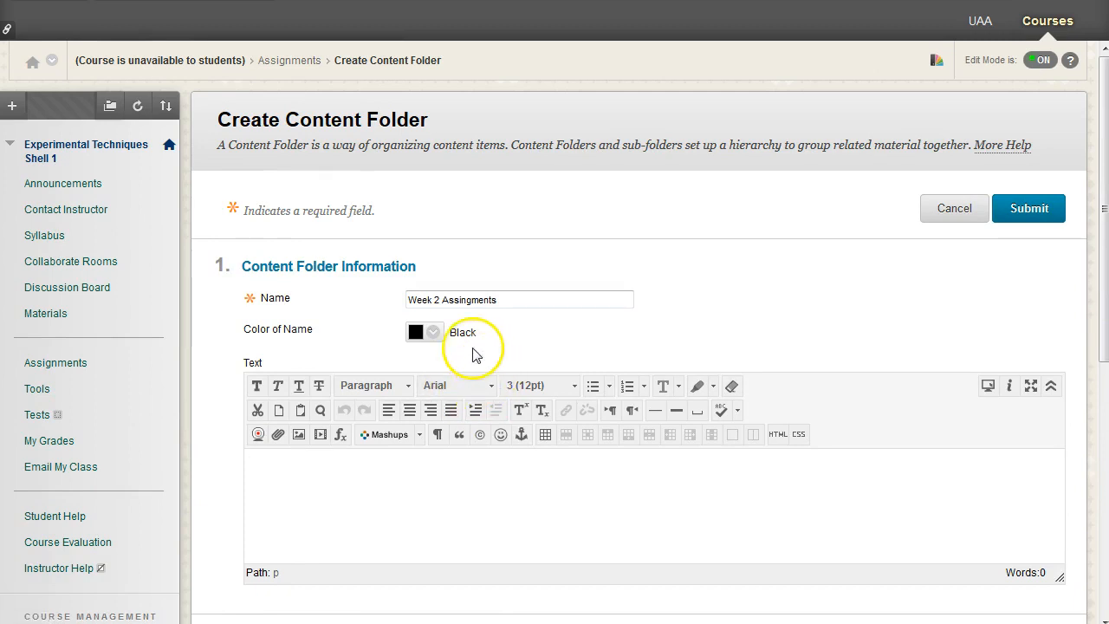
Step: Correct the spelling of the second folder's name to "Week 2 Assignments"
click(468, 299)
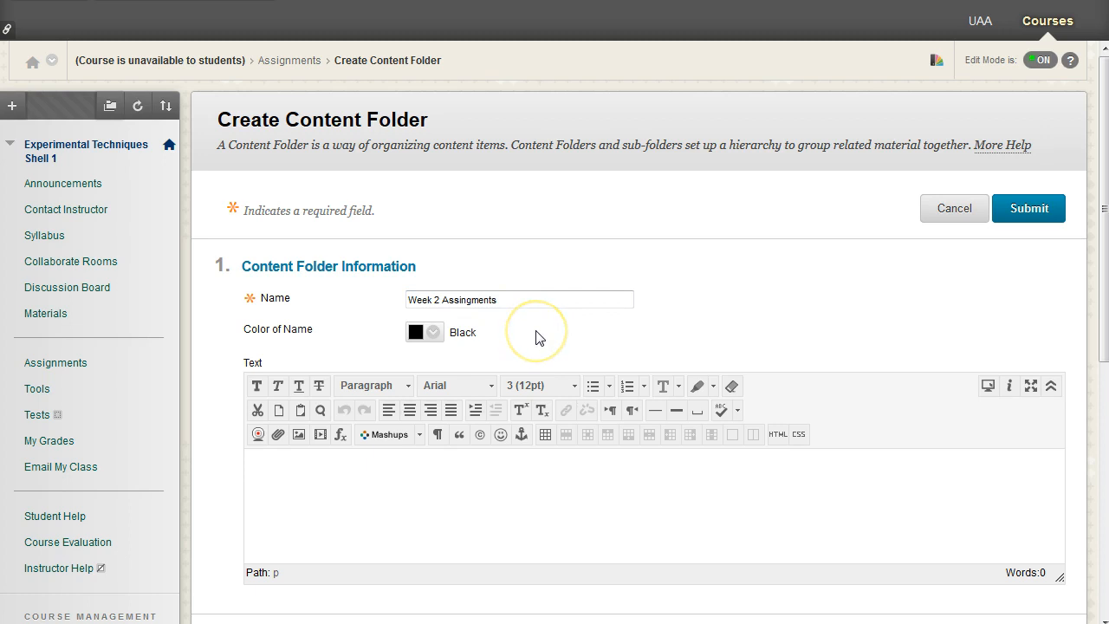
click(520, 490)
scroll(520, 485, down, 2)
scroll(519, 452, up, 2)
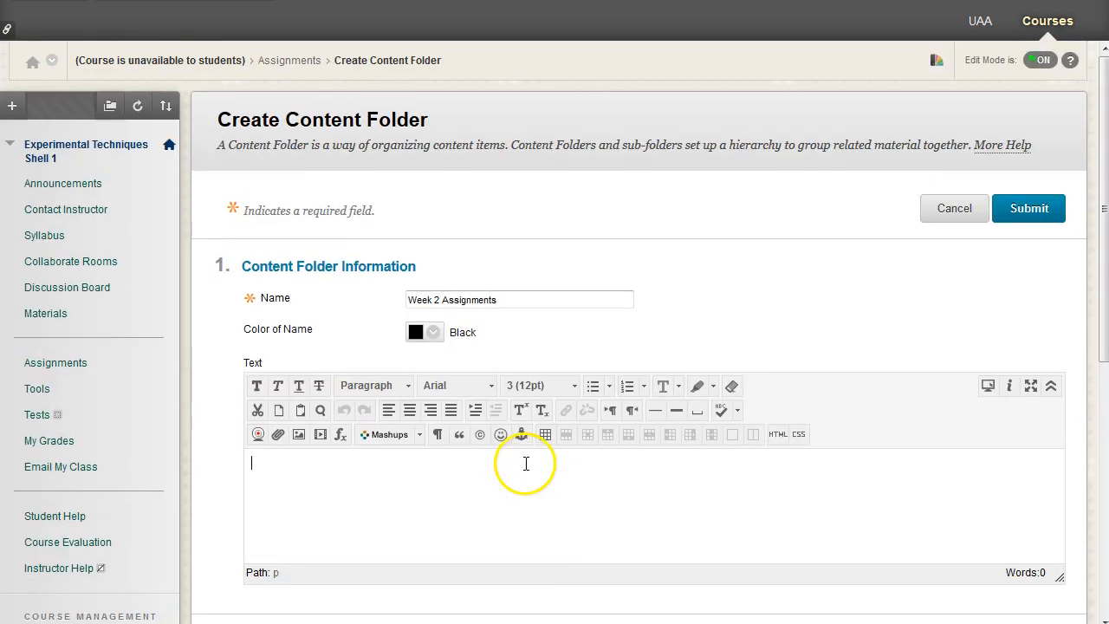
Step: Restrict the folder to display only after 08/30/2015 at 11:59 PM and submit it
scroll(520, 459, down, 5)
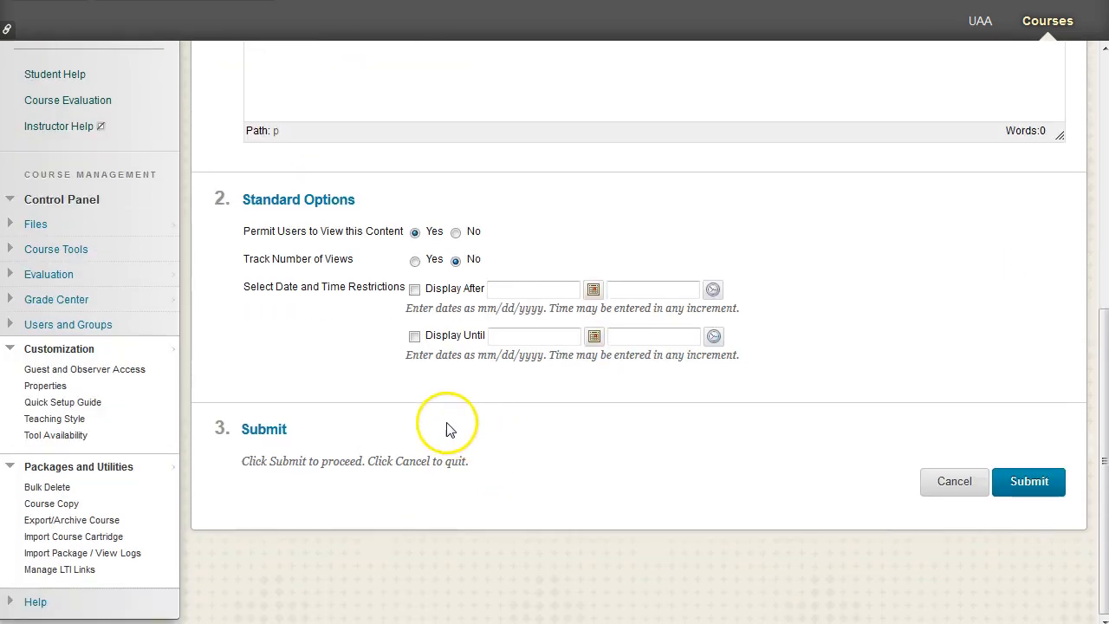
drag(256, 231, 552, 241)
click(494, 239)
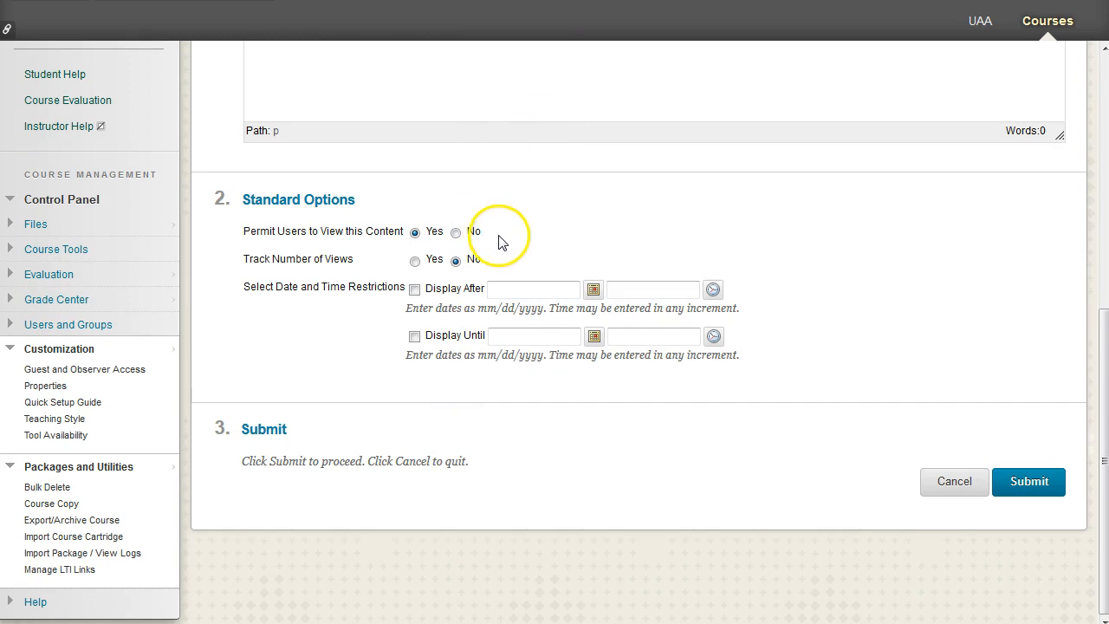
scroll(495, 240, up, 5)
drag(545, 300, 396, 299)
scroll(389, 305, down, 5)
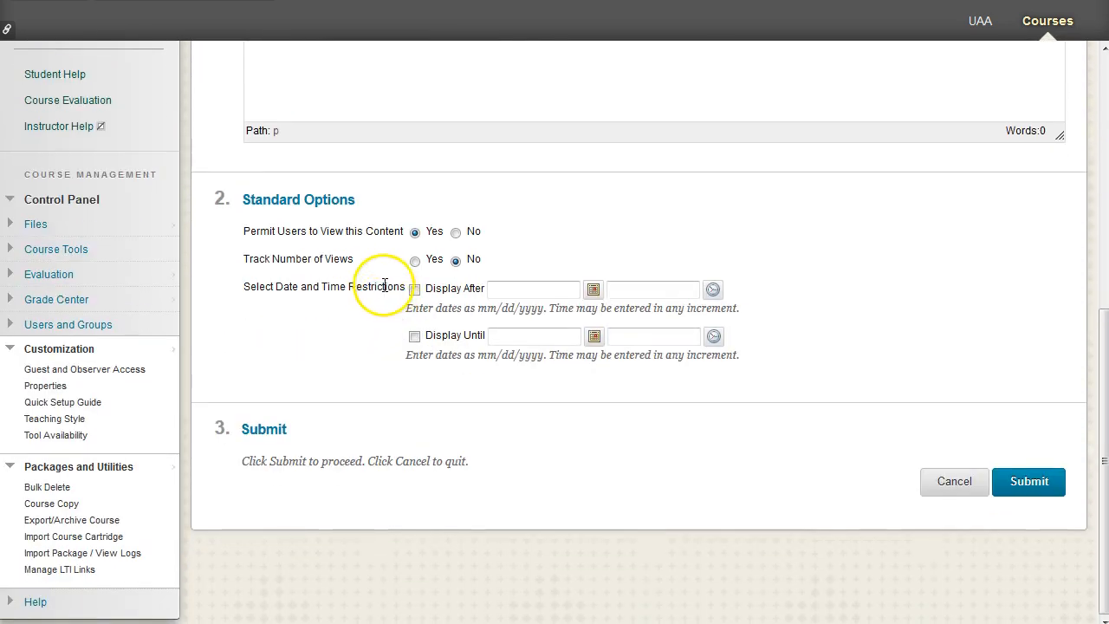
click(415, 290)
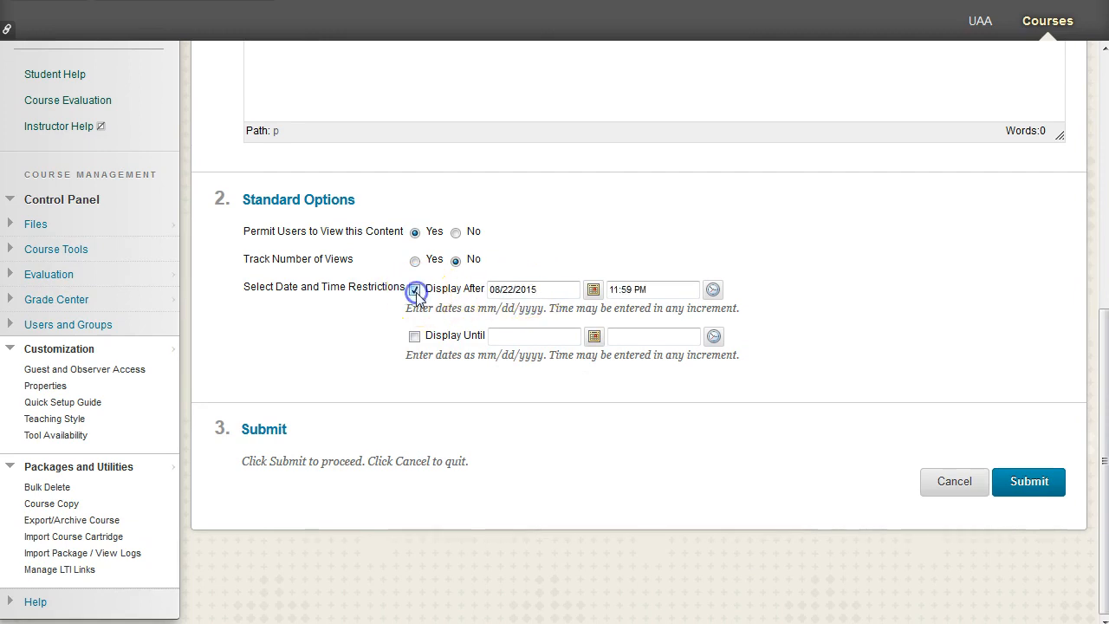
click(591, 290)
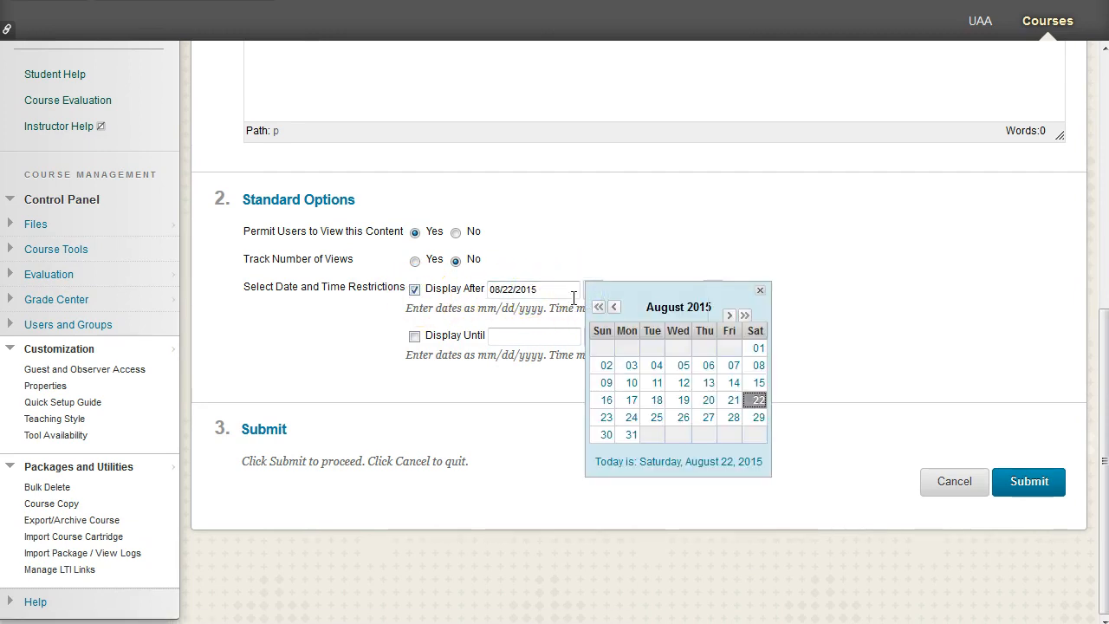
click(606, 435)
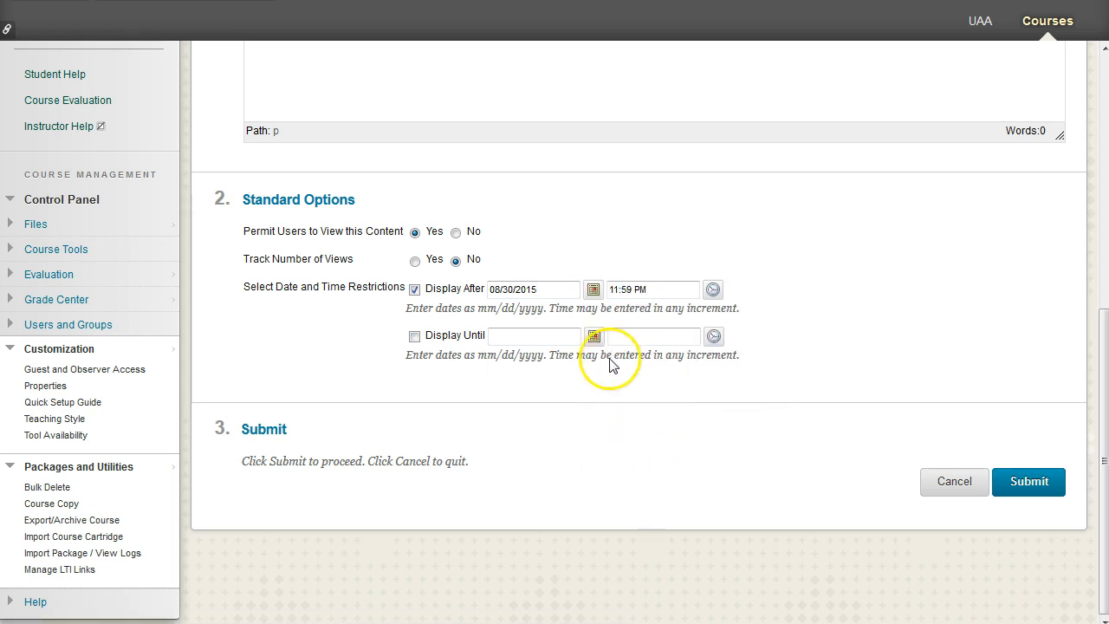
click(1027, 479)
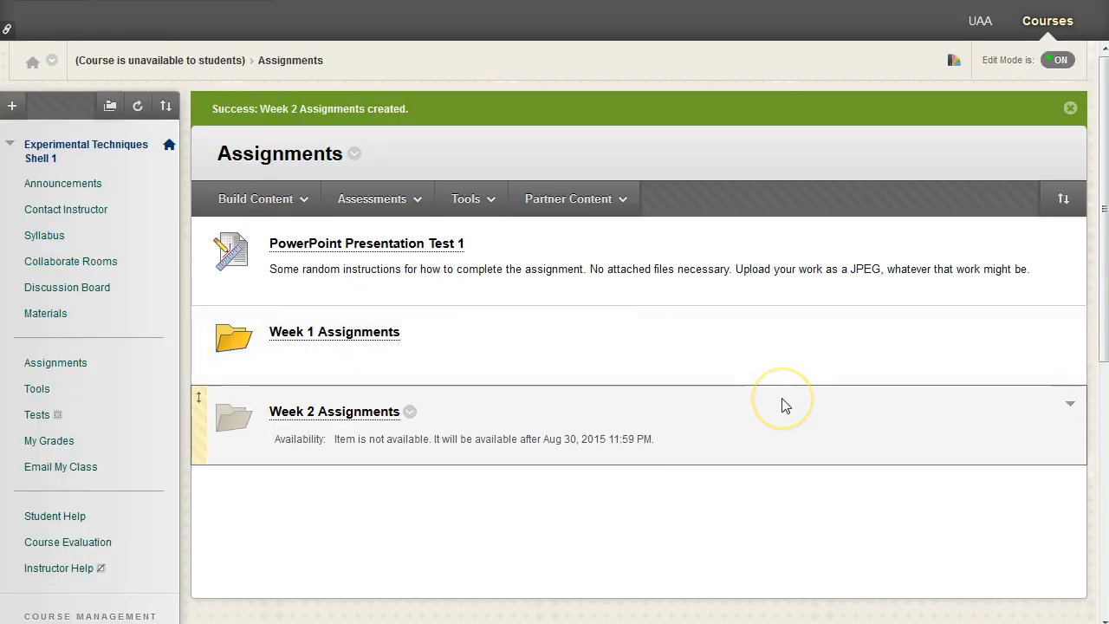
Step: Reorder the Assignments items so Week 1 Assignments comes first, Week 2 Assignments second and PowerPoint Presentation Test 1 last
click(766, 404)
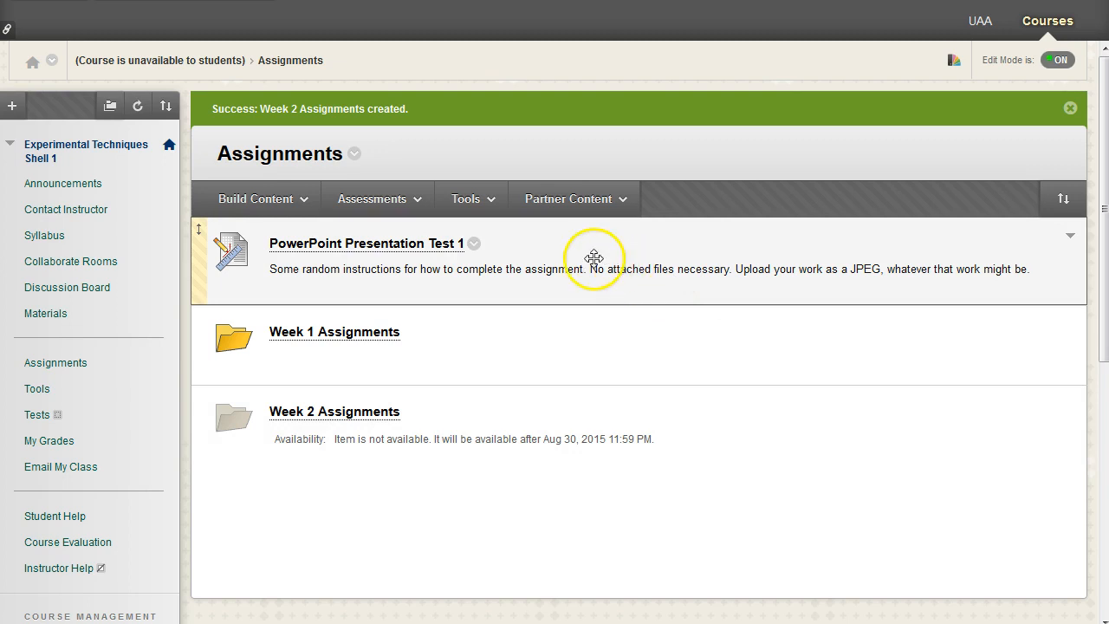
mouse_move(216, 255)
mouse_down()
mouse_move(198, 359)
mouse_move(196, 248)
mouse_up()
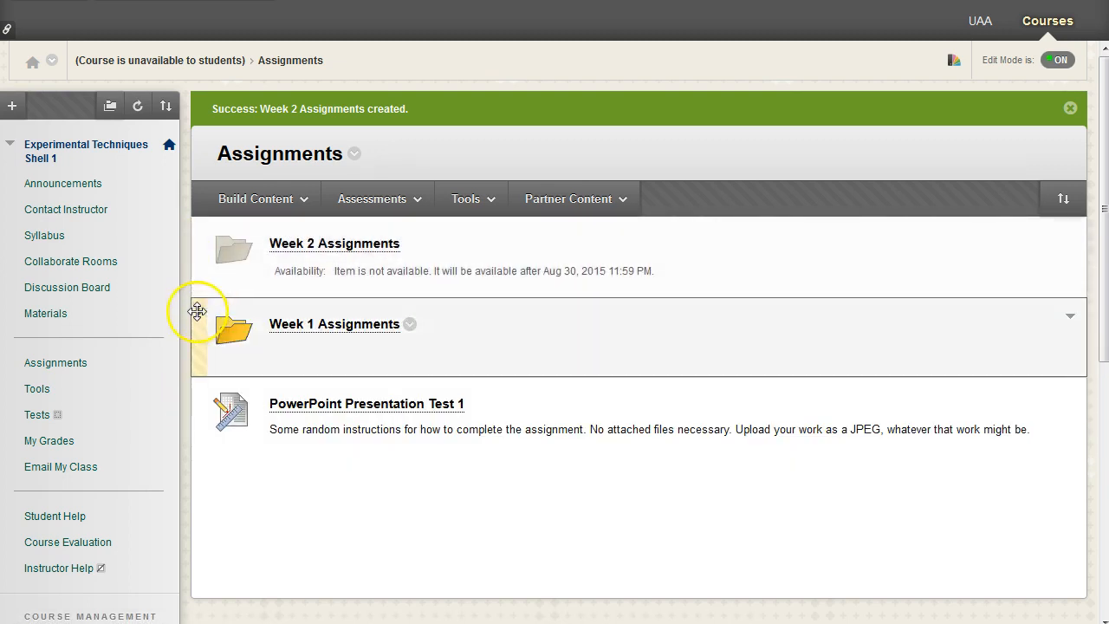
drag(198, 308, 193, 250)
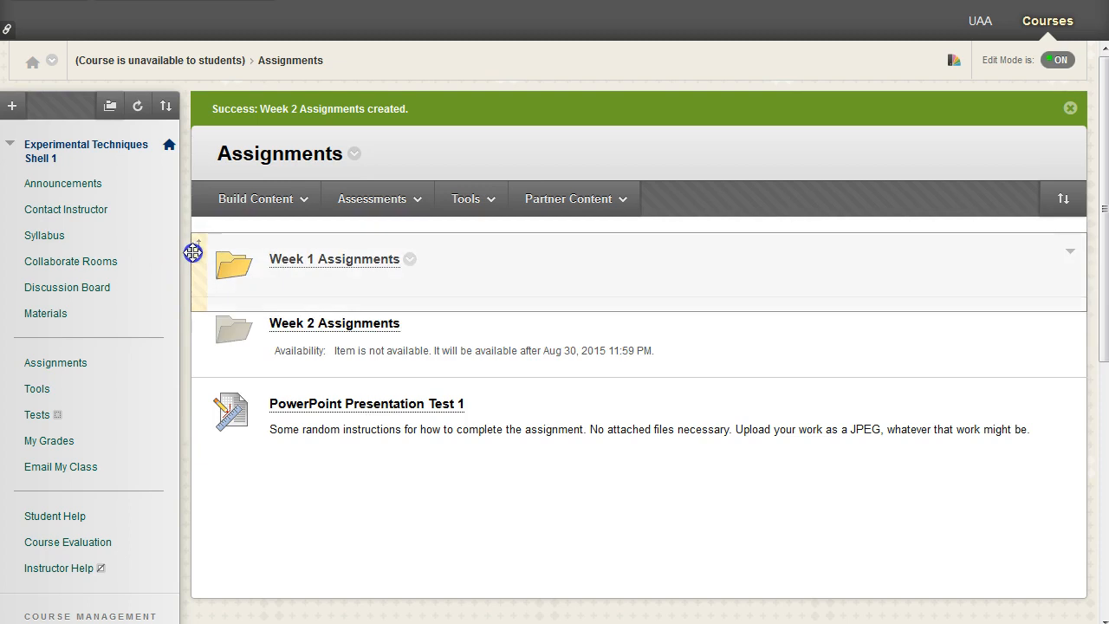
Step: Open the Week 1 Assignments folder and start creating a new assignment inside it
click(410, 246)
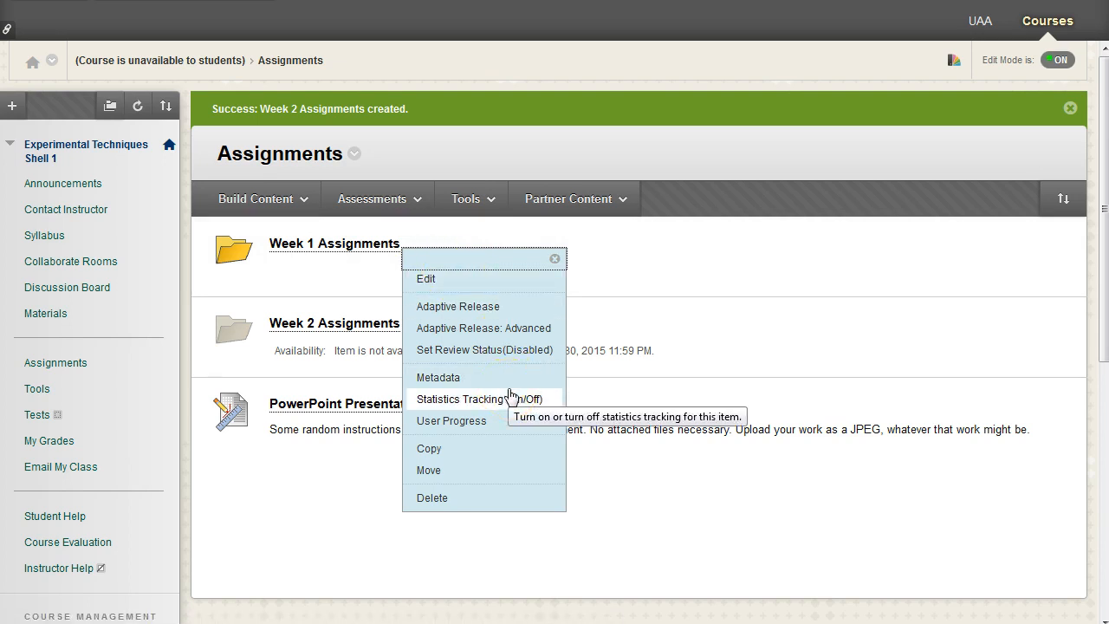
click(338, 472)
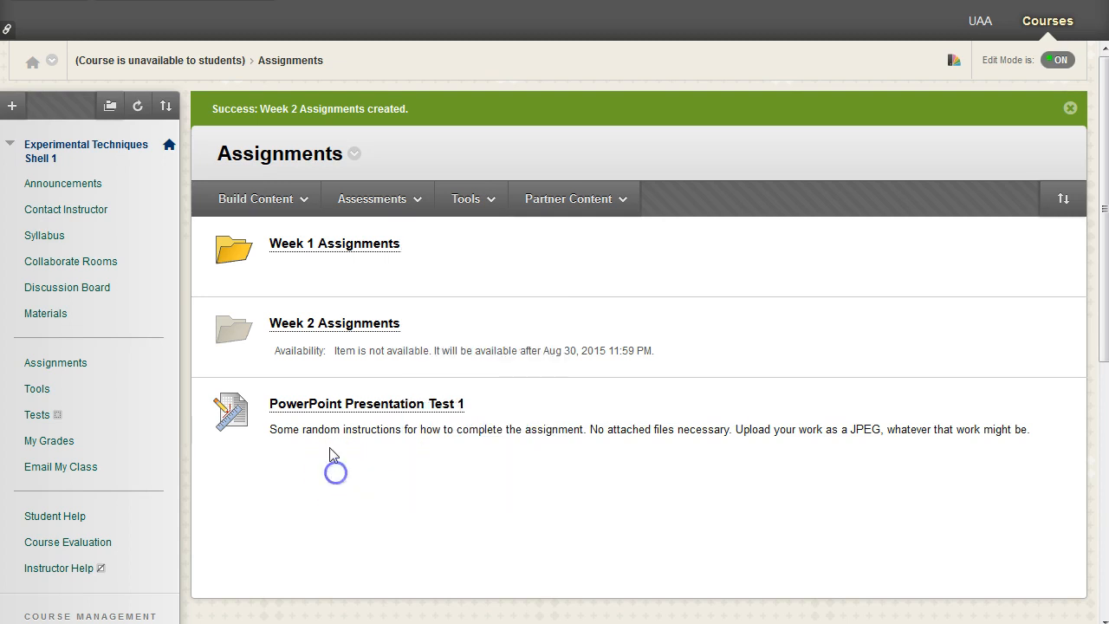
click(317, 245)
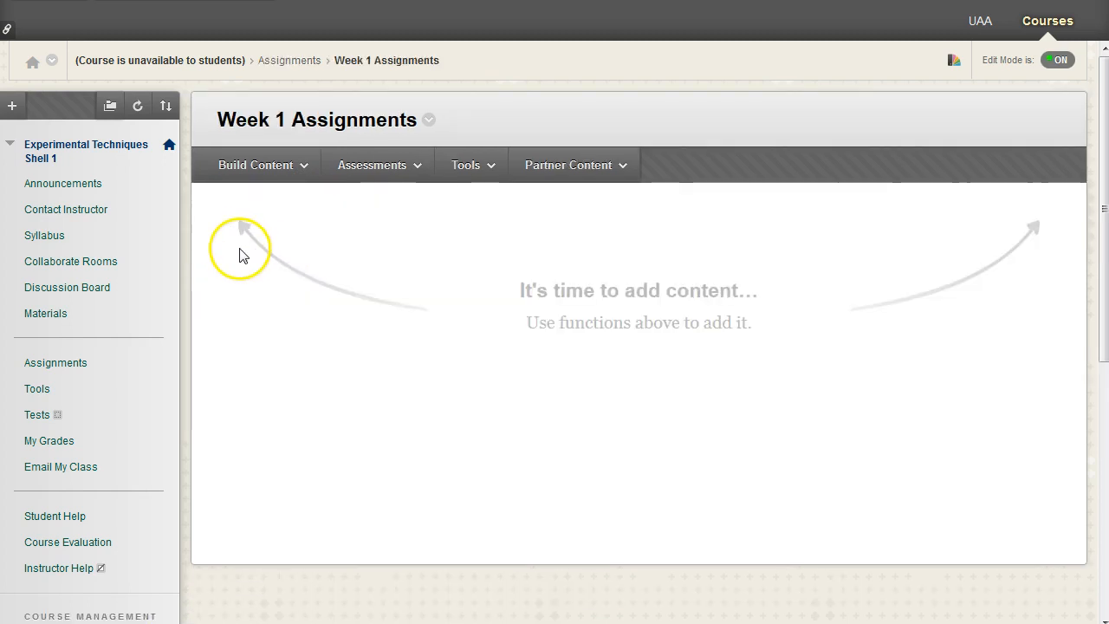
click(392, 165)
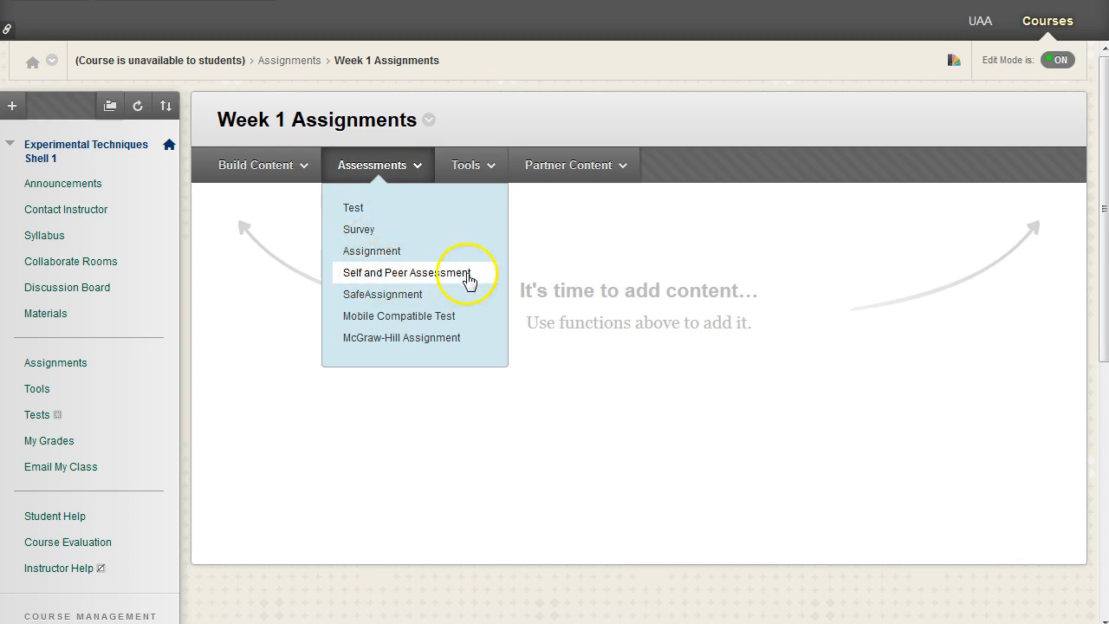
click(409, 156)
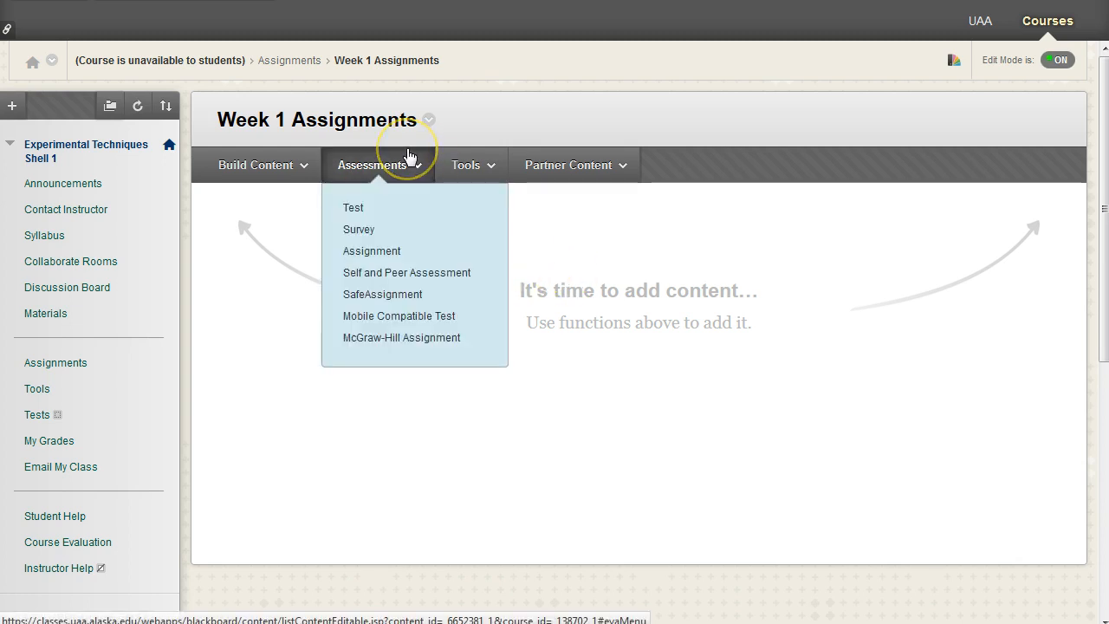
click(381, 250)
click(418, 173)
Step: Name the assignment "Essay 1, Week 1" and enter "sldfjdsl;fjdsfjjf" as its placeholder instructions
click(534, 317)
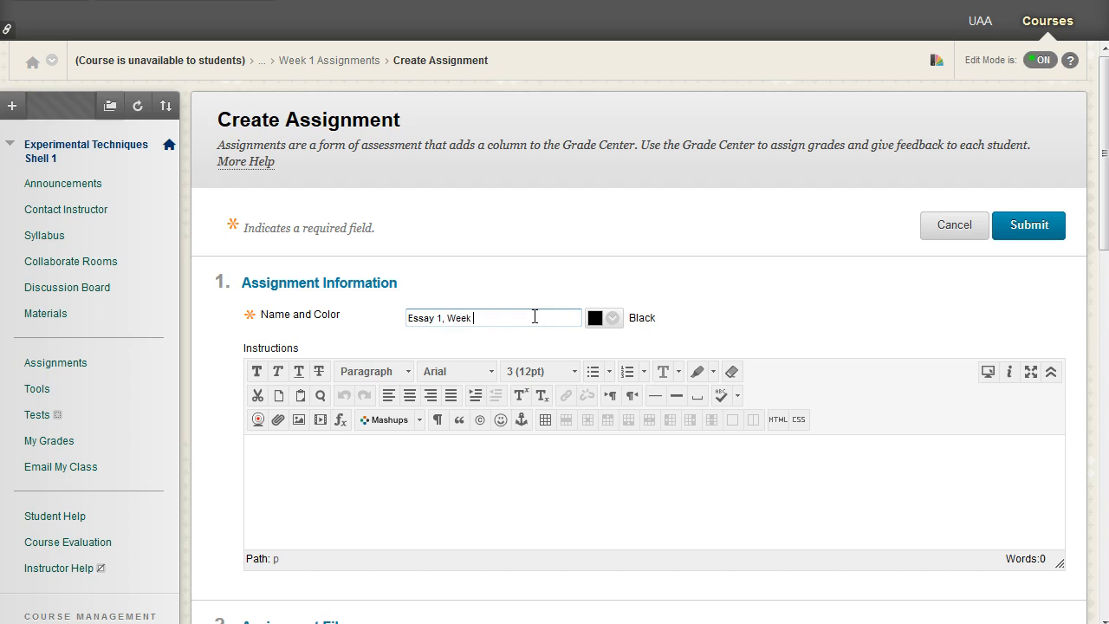
scroll(498, 418, down, 1)
click(498, 417)
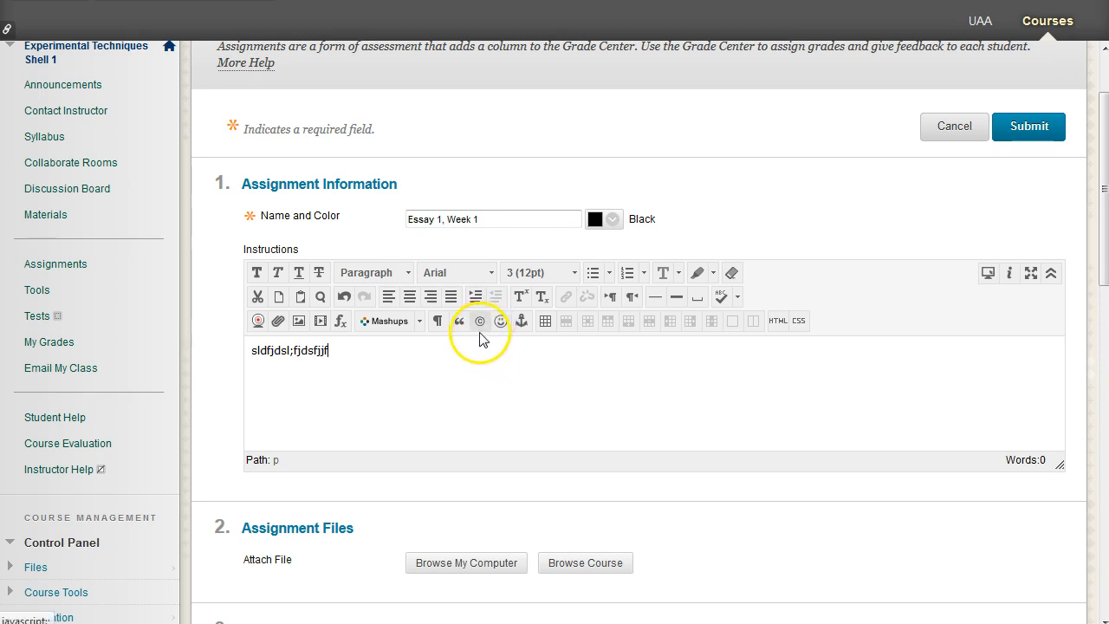
Step: Set the assignment's points possible to 100 in the grading section
scroll(482, 338, down, 2)
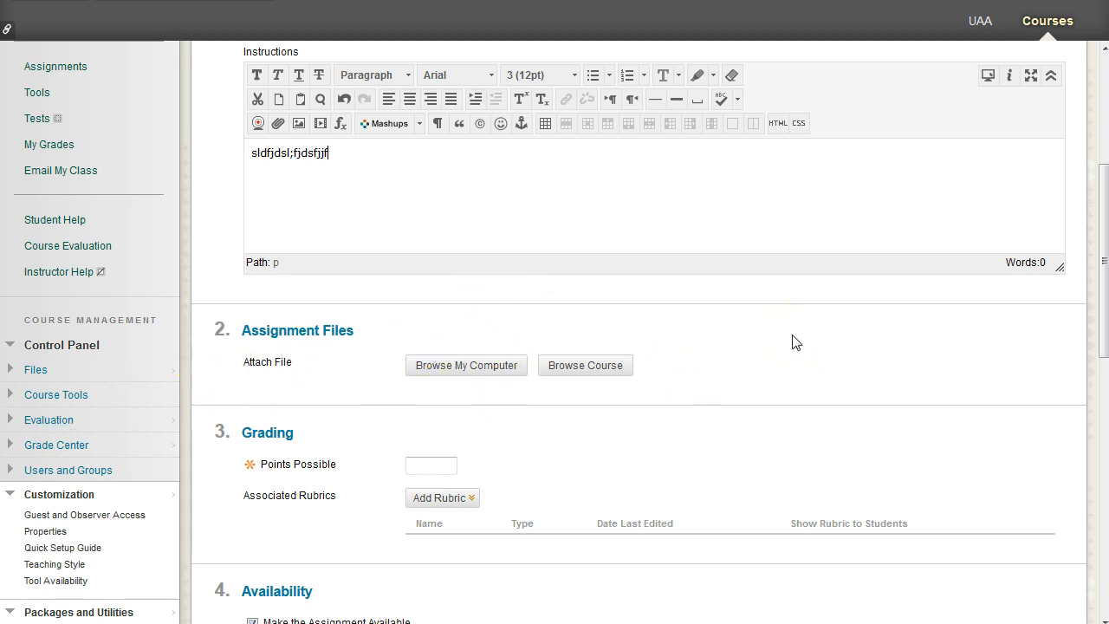
scroll(814, 290, down, 1)
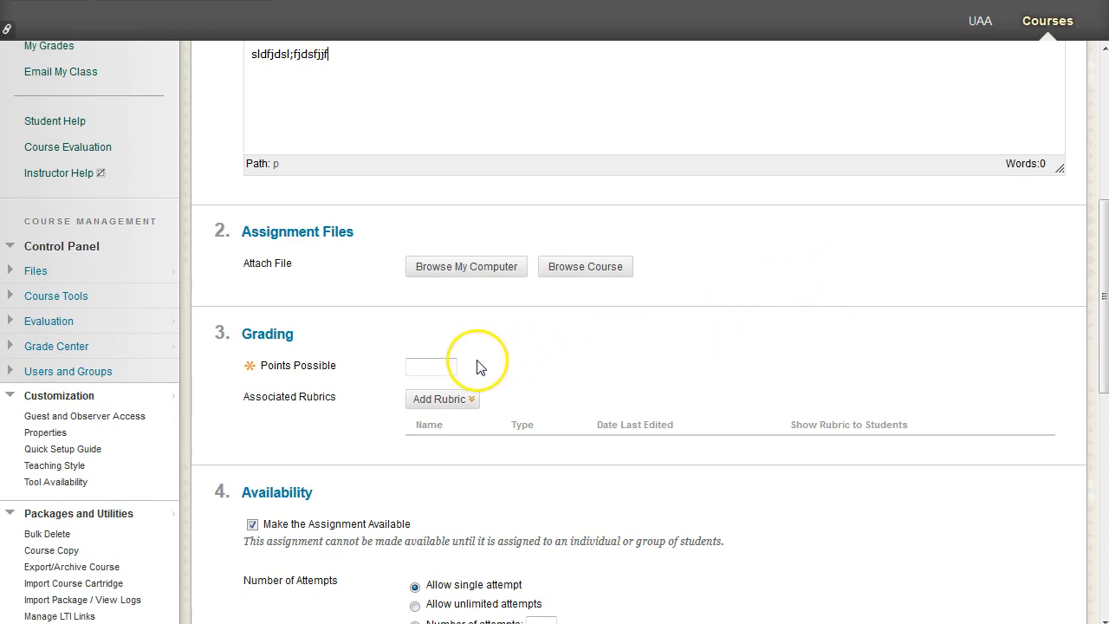
click(429, 366)
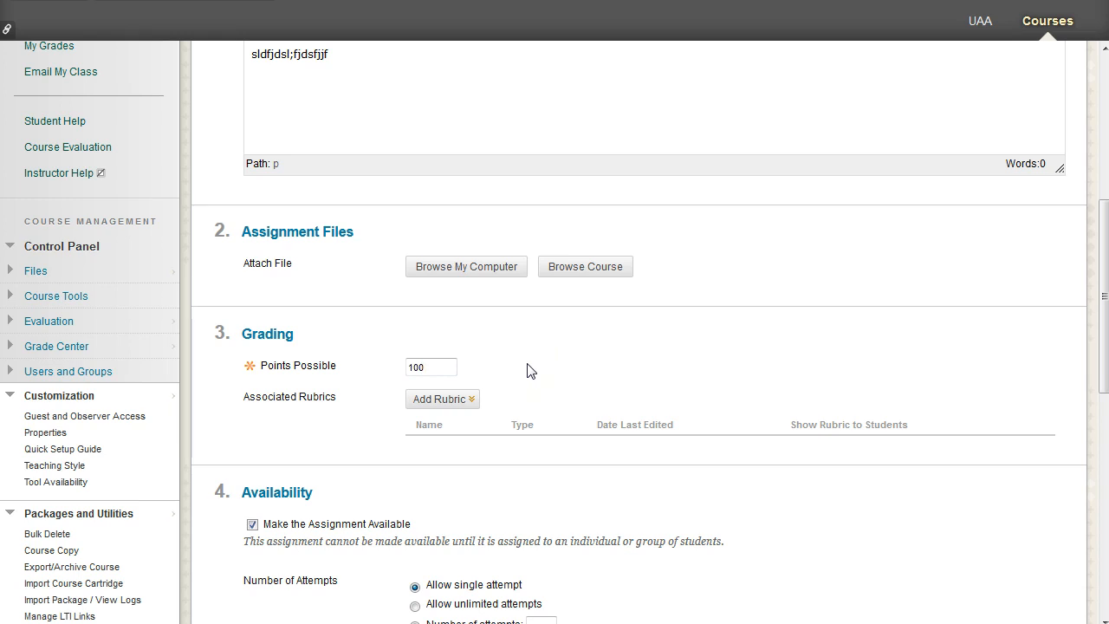
Step: Rename the assignment to "PowerPoint Presentation 1"
scroll(526, 371, up, 3)
click(499, 220)
drag(499, 220, 322, 202)
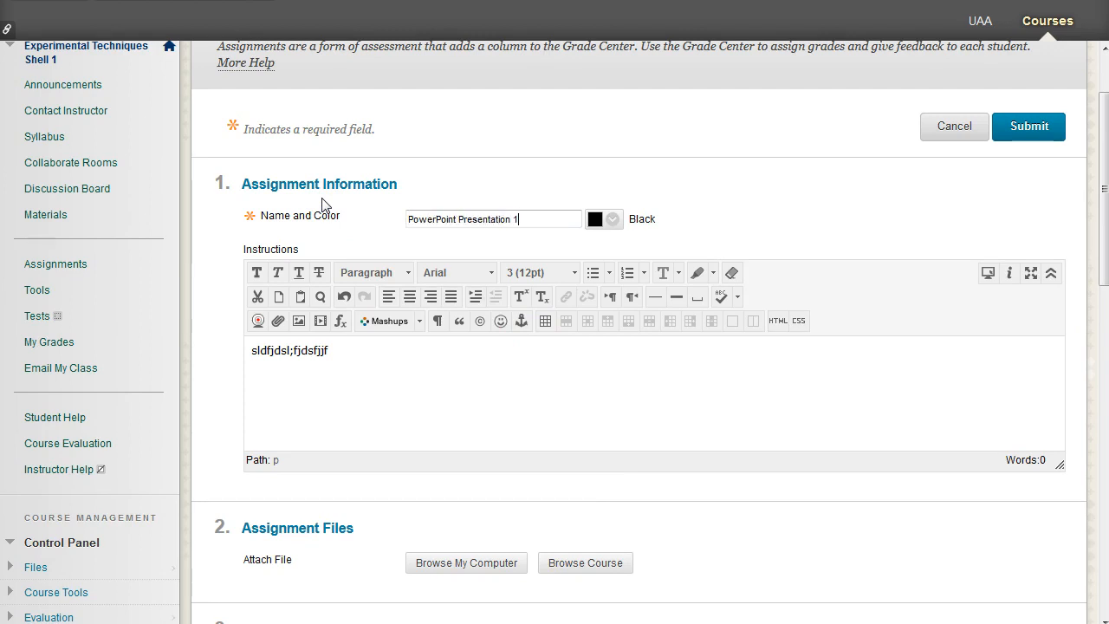
Step: Associate the existing PowerPoint Rubric with the assignment for grading
scroll(354, 218, down, 3)
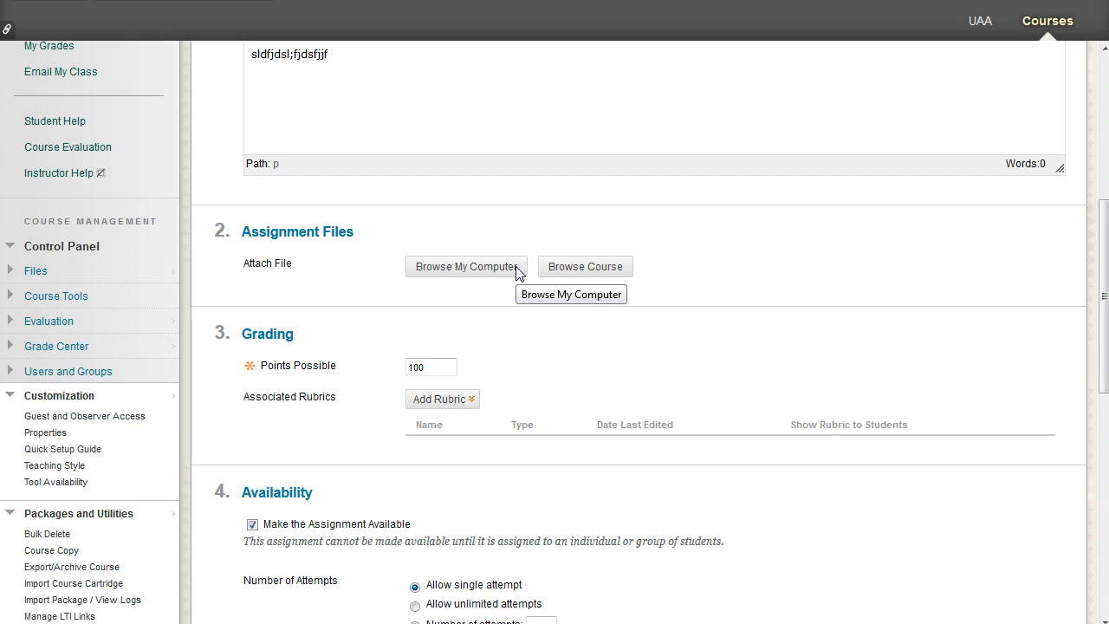
scroll(514, 277, down, 2)
click(436, 268)
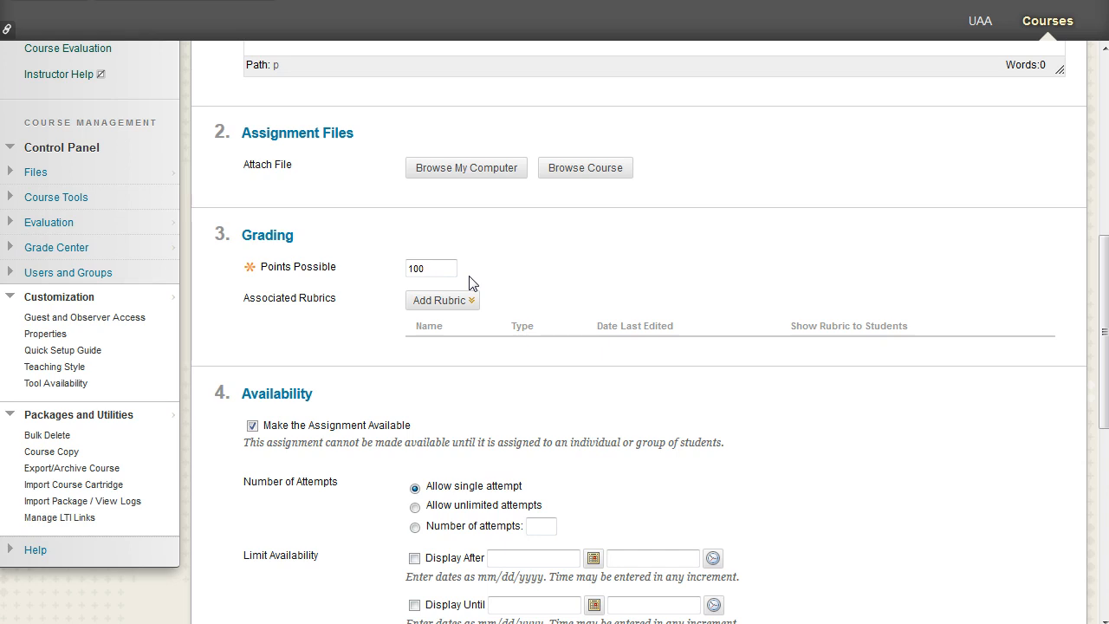
click(468, 300)
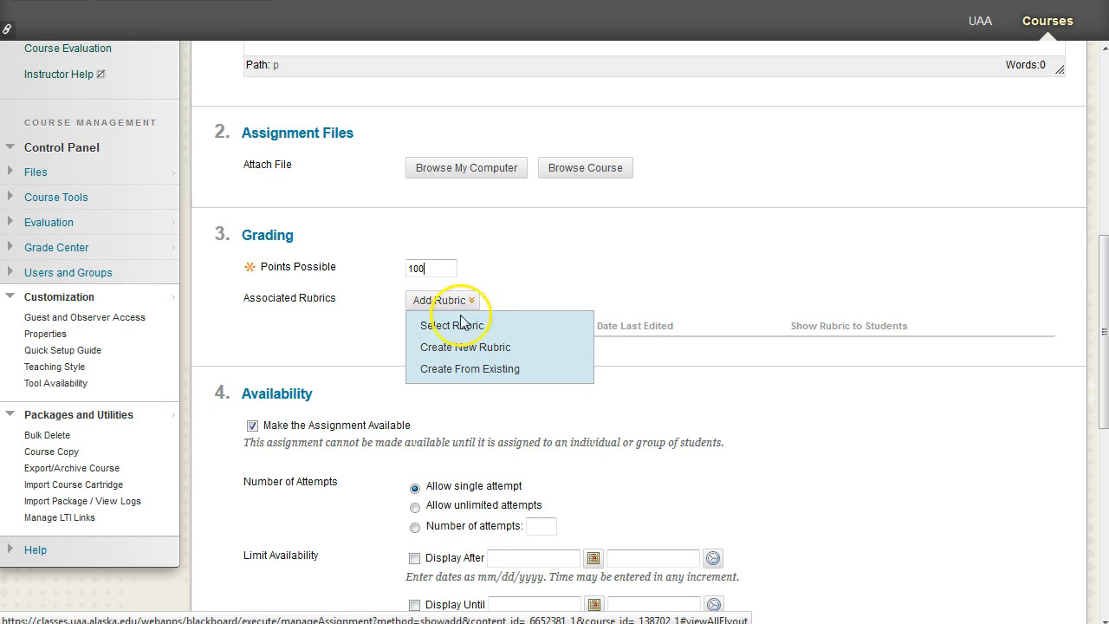
click(459, 324)
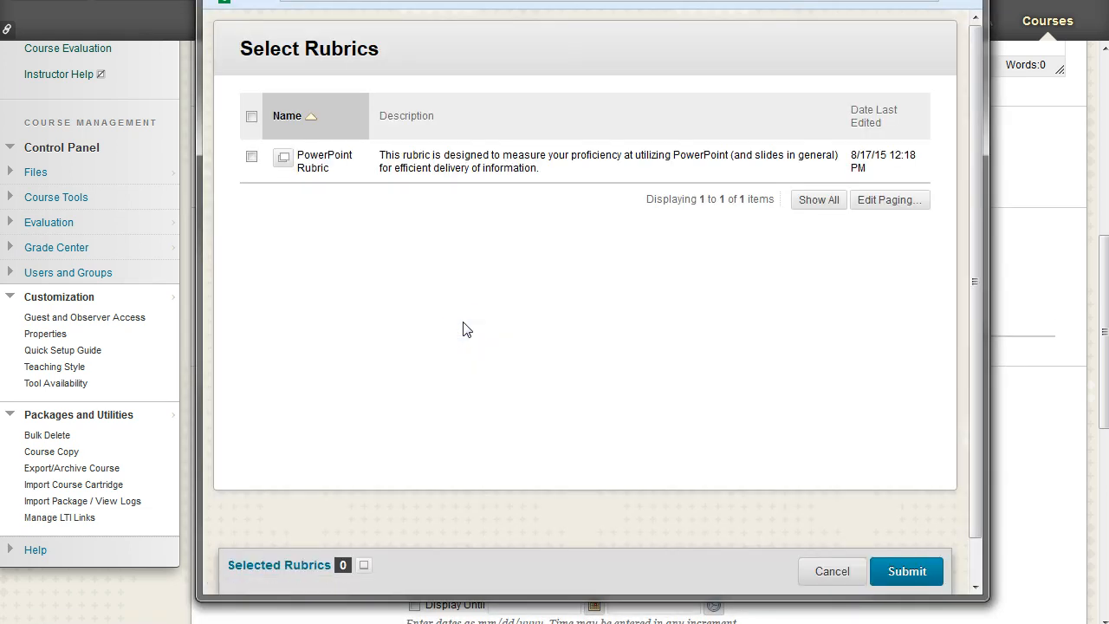
click(252, 159)
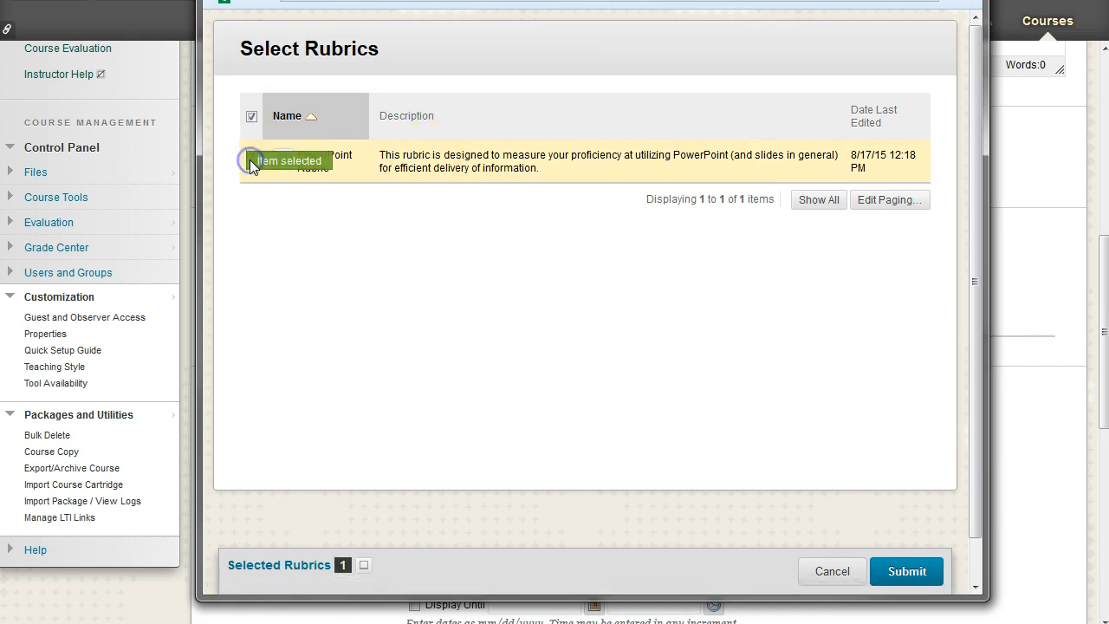
click(943, 571)
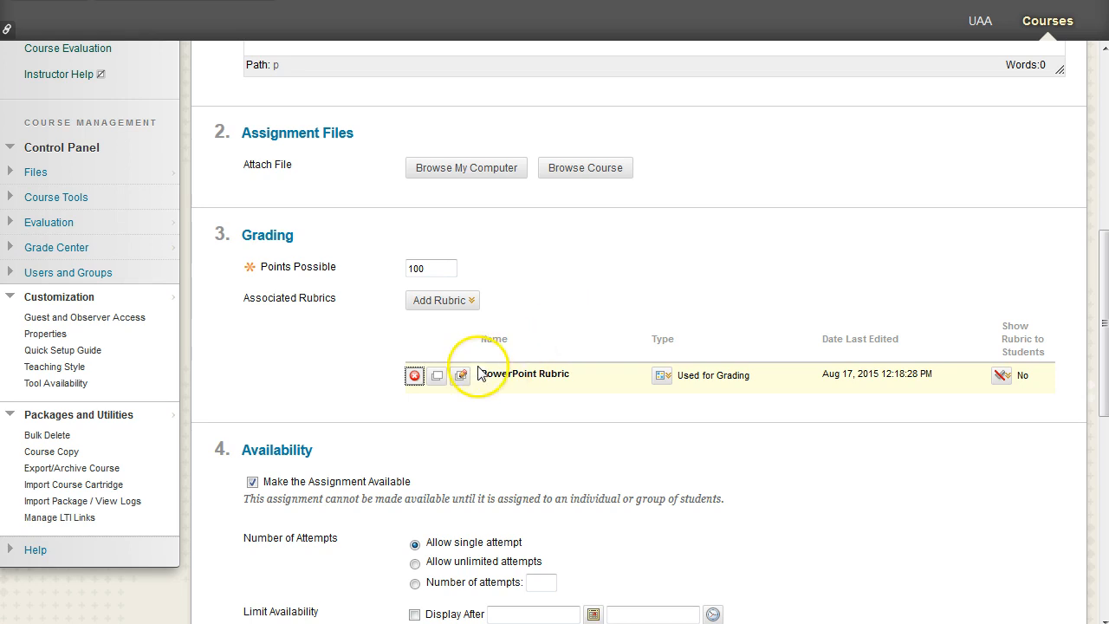
Step: Make the PowerPoint Rubric visible to students with the option Yes (With Rubric Scores)
drag(1002, 322, 1053, 355)
click(1052, 354)
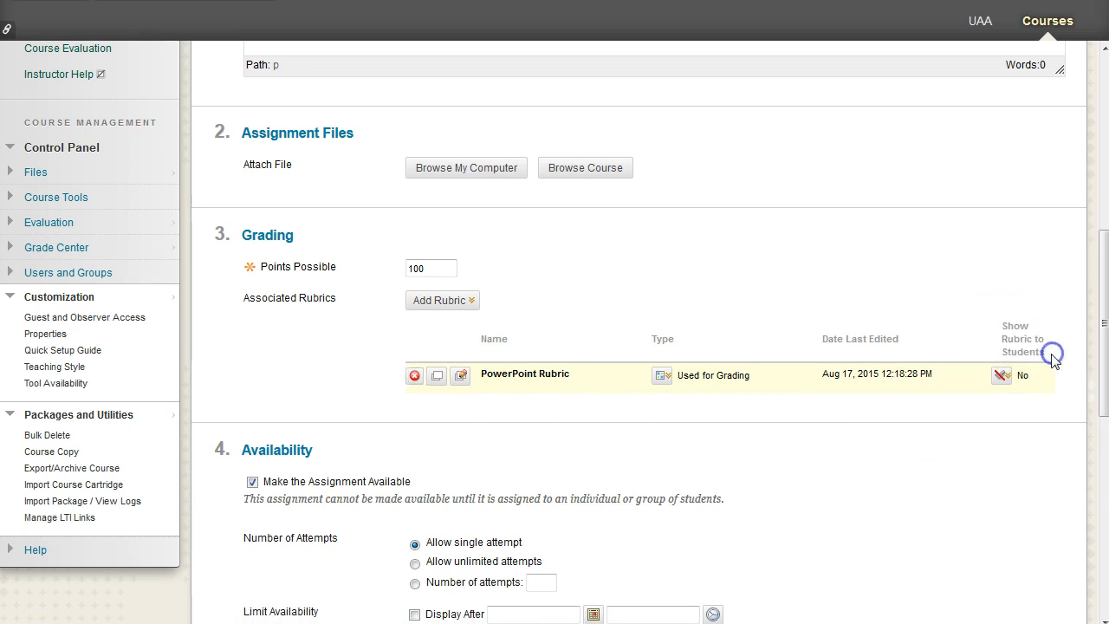
click(1007, 377)
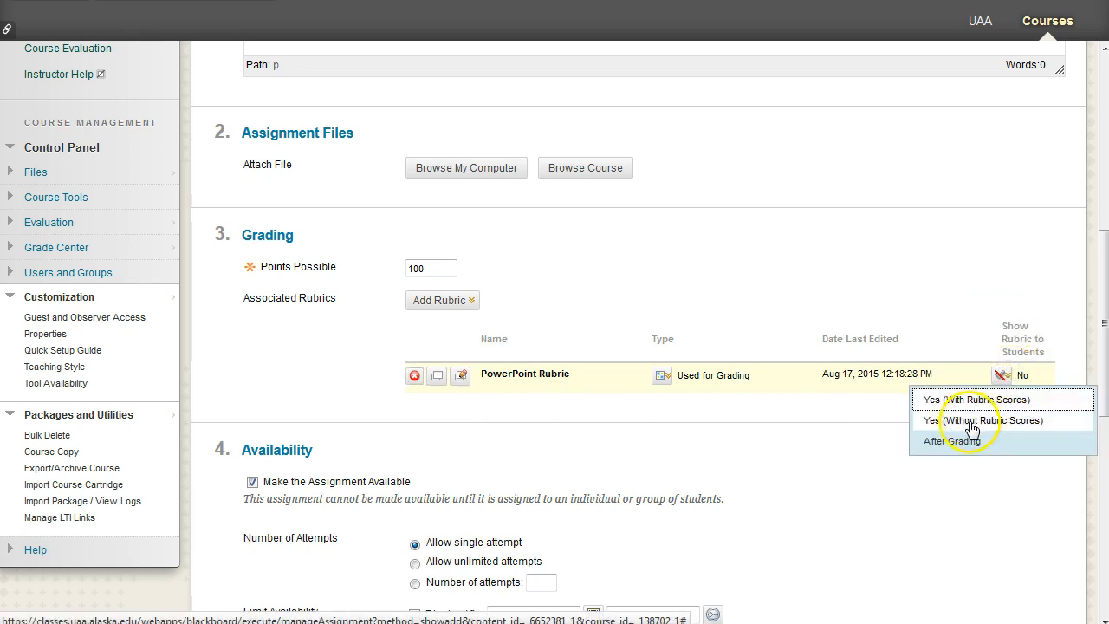
click(982, 401)
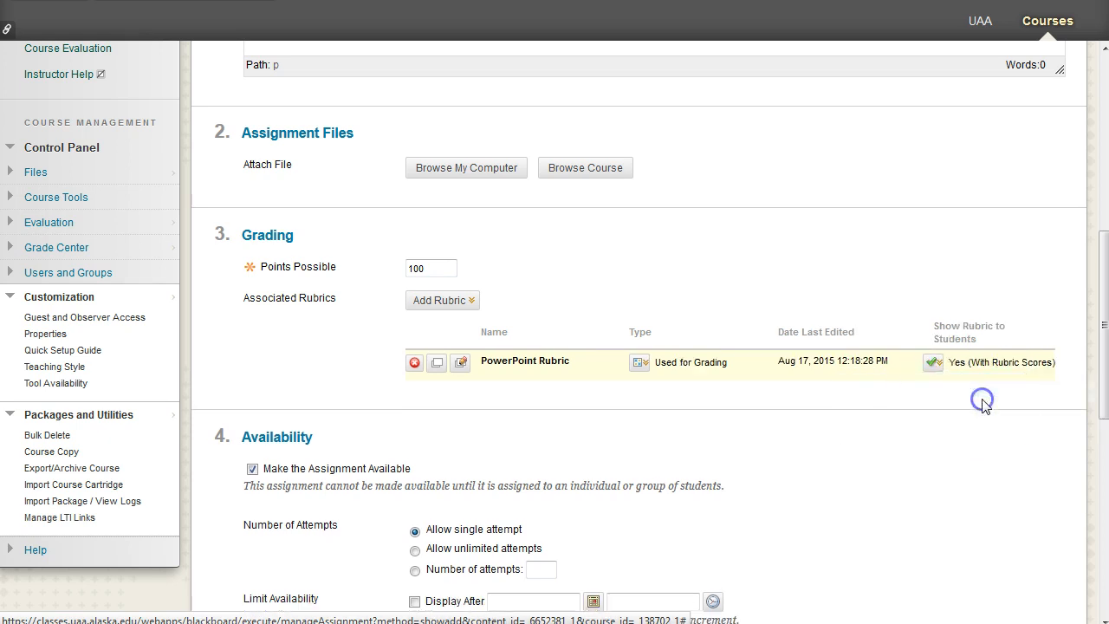
Step: Set the assignment's number of attempts to allow unlimited attempts
scroll(964, 375, down, 1)
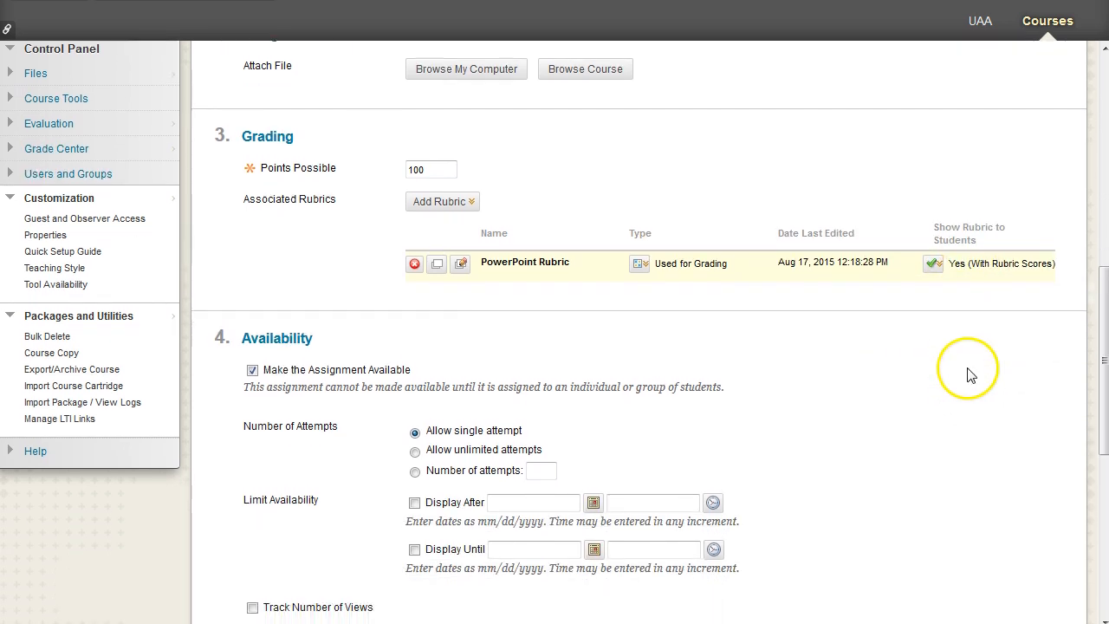
scroll(421, 359, down, 1)
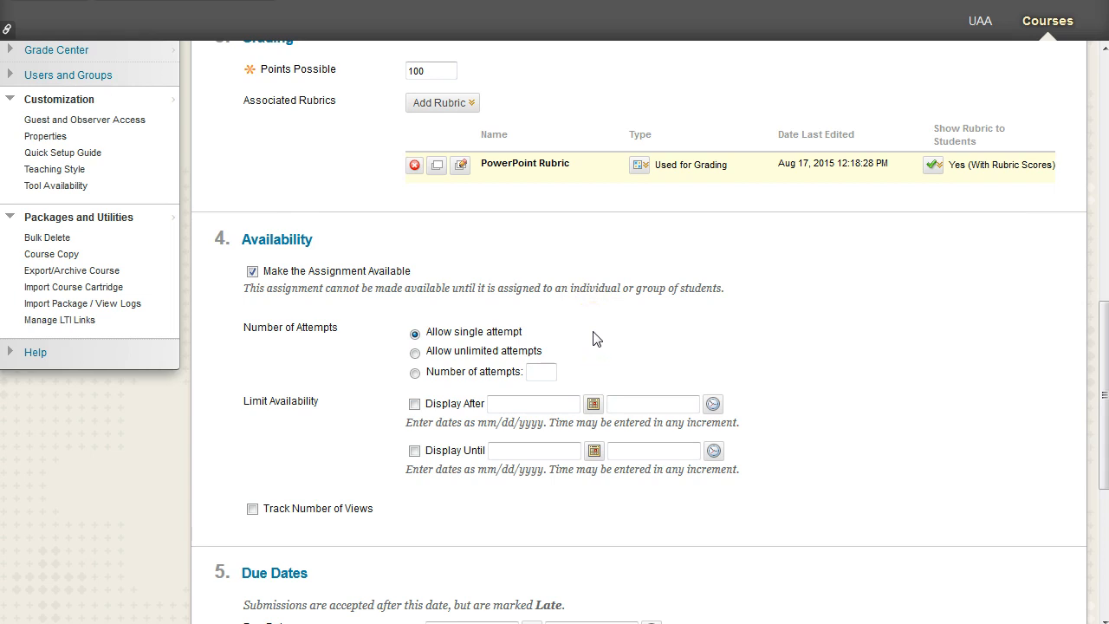
click(414, 372)
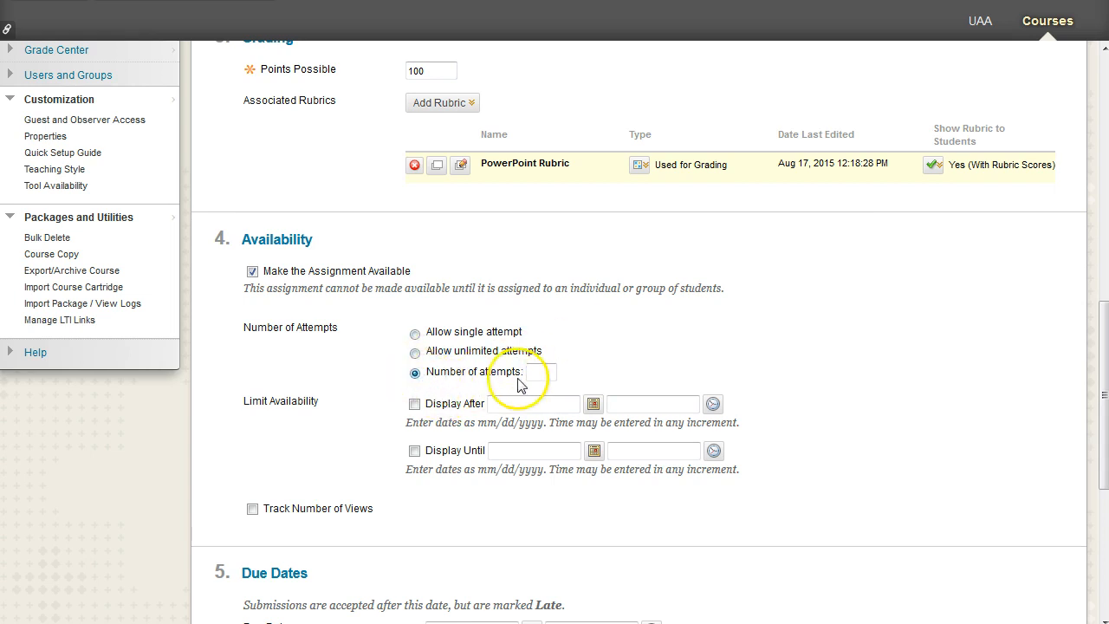
click(416, 353)
drag(417, 356, 559, 355)
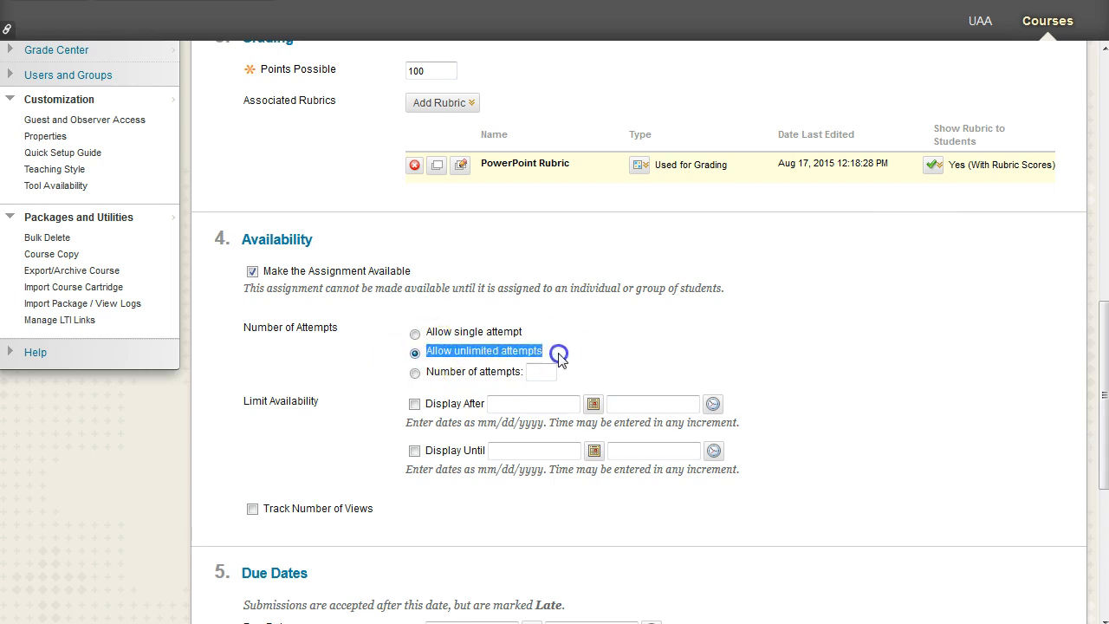
triple_click(313, 398)
click(314, 398)
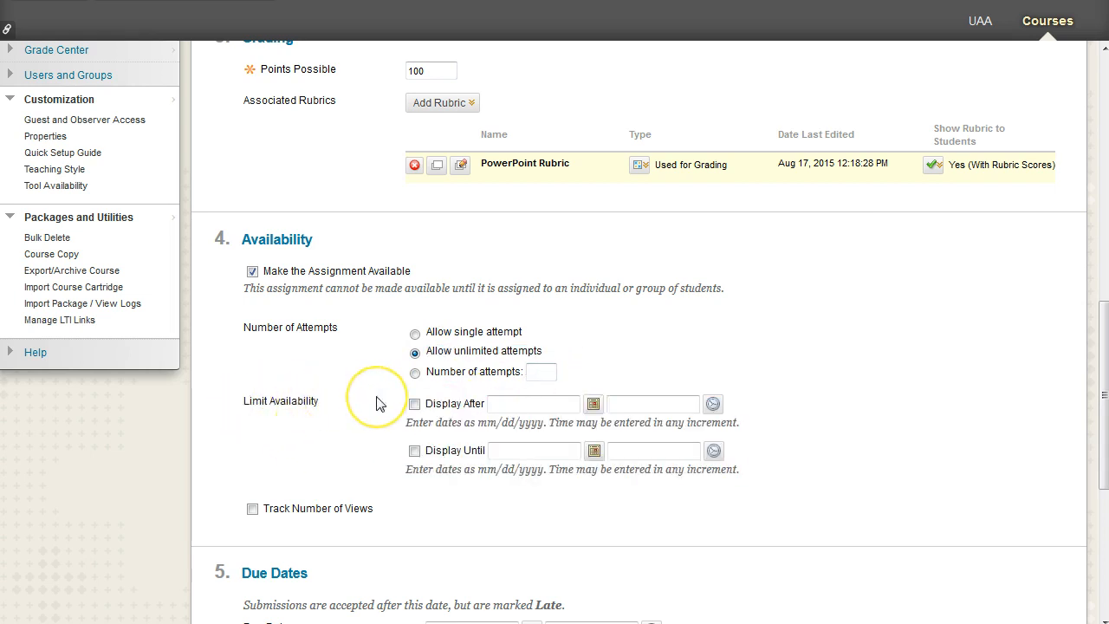
Step: Limit the assignment's availability so it displays until 08/22/2015 at 11:59 PM
click(414, 450)
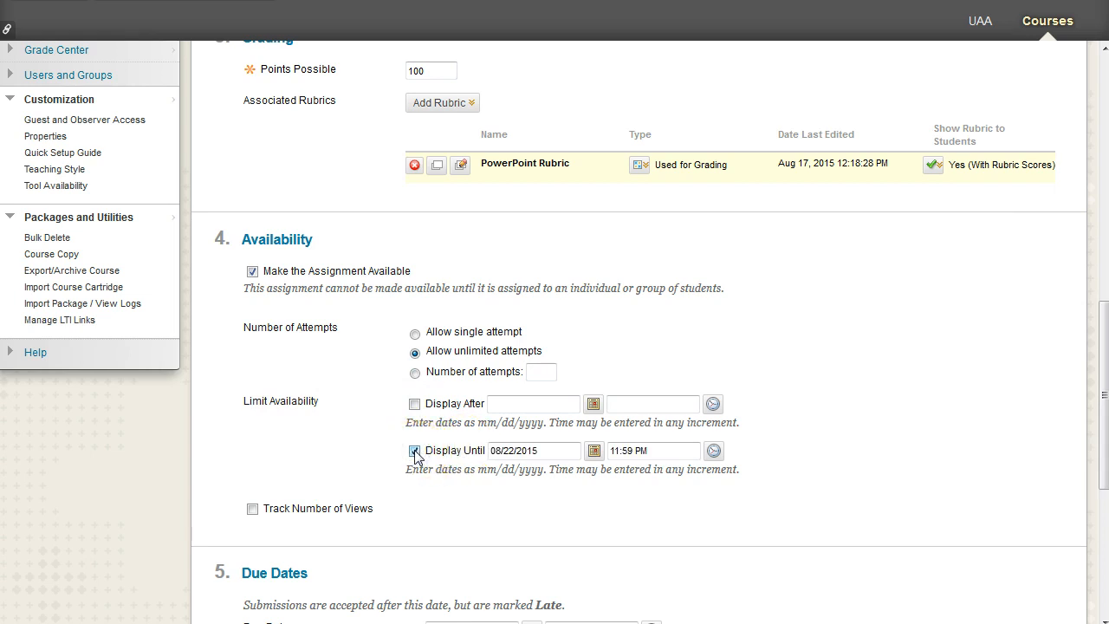
click(593, 450)
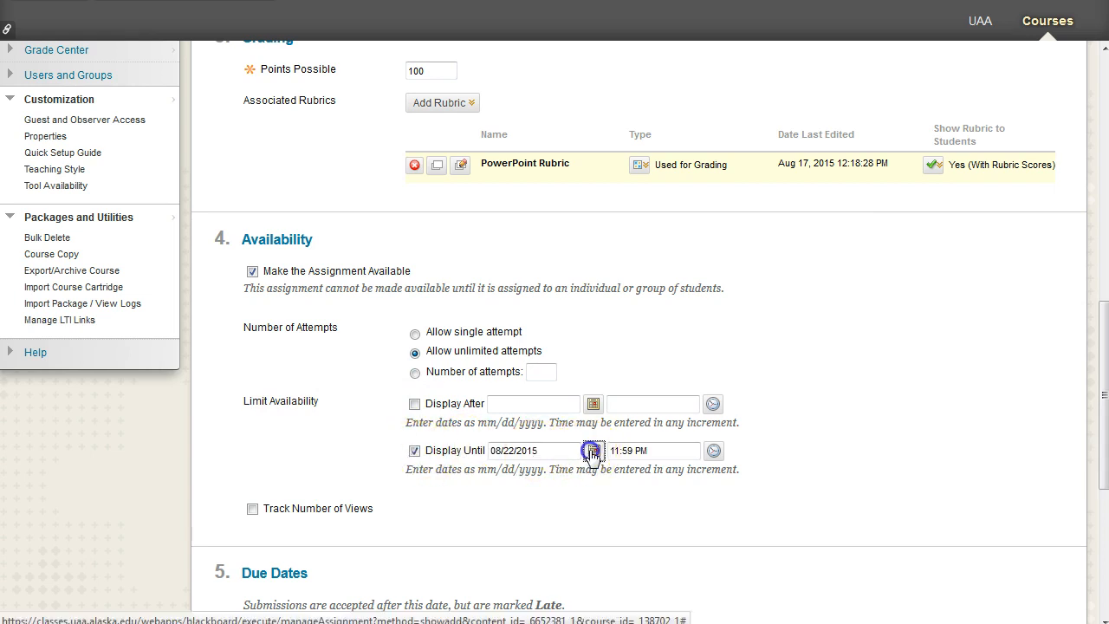
click(758, 451)
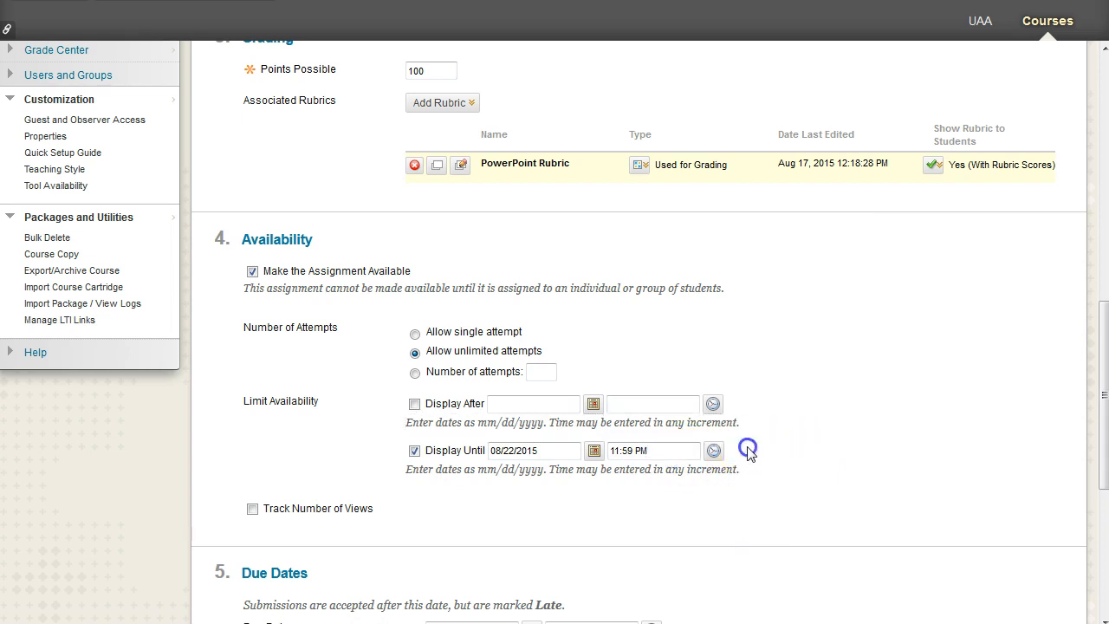
drag(489, 451, 591, 452)
drag(673, 451, 499, 452)
click(555, 448)
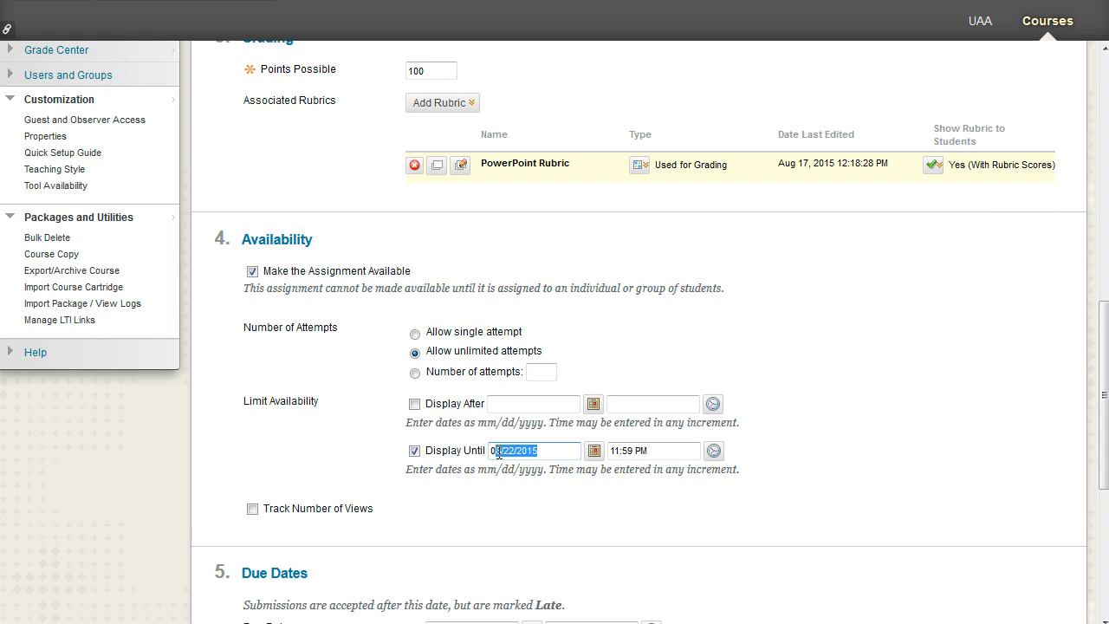
Step: Enable a due date of 08/22/2015 at 11:59 PM for the assignment
scroll(498, 452, down, 3)
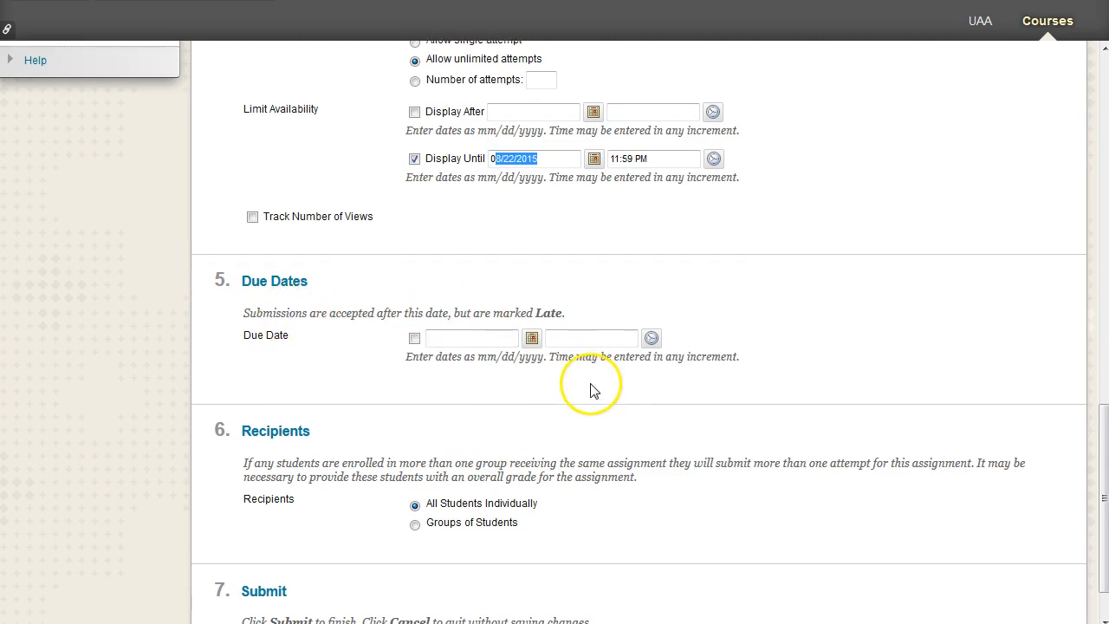
scroll(590, 386, up, 1)
click(548, 253)
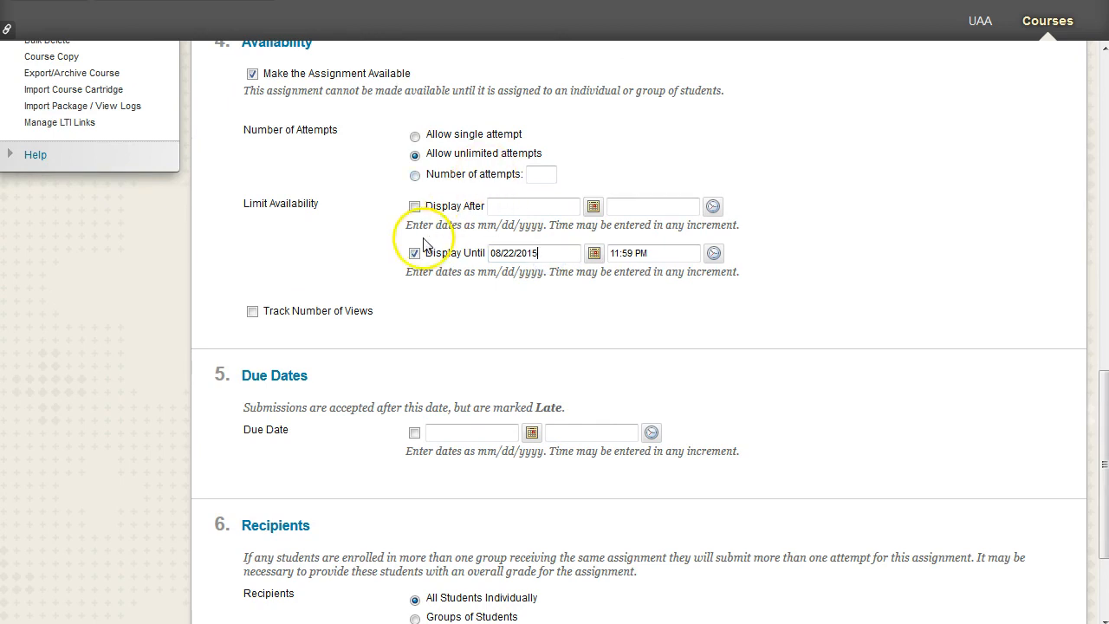
click(416, 433)
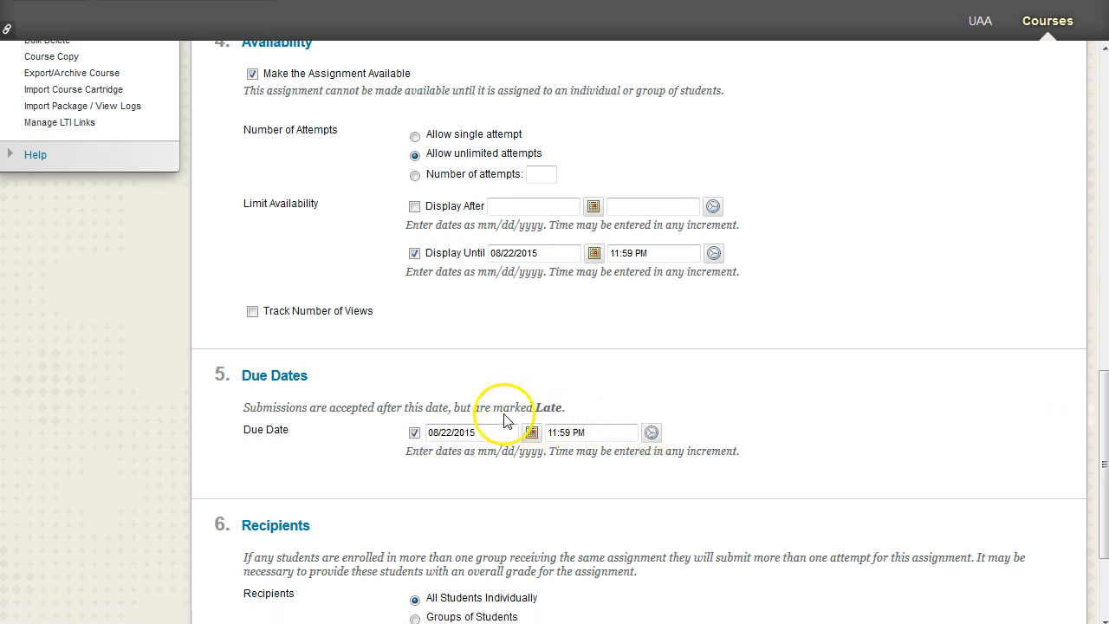
Step: Compare the assignment's availability limit with its due date and review the recipient options
scroll(503, 415, up, 1)
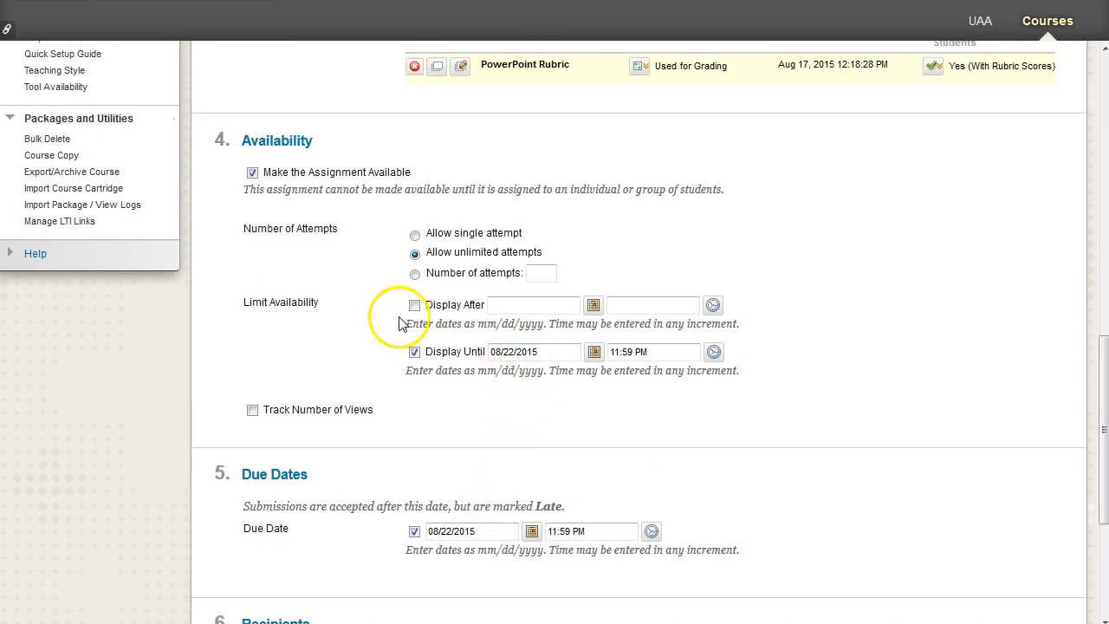
drag(246, 302, 300, 301)
click(301, 302)
drag(433, 353, 539, 351)
click(542, 352)
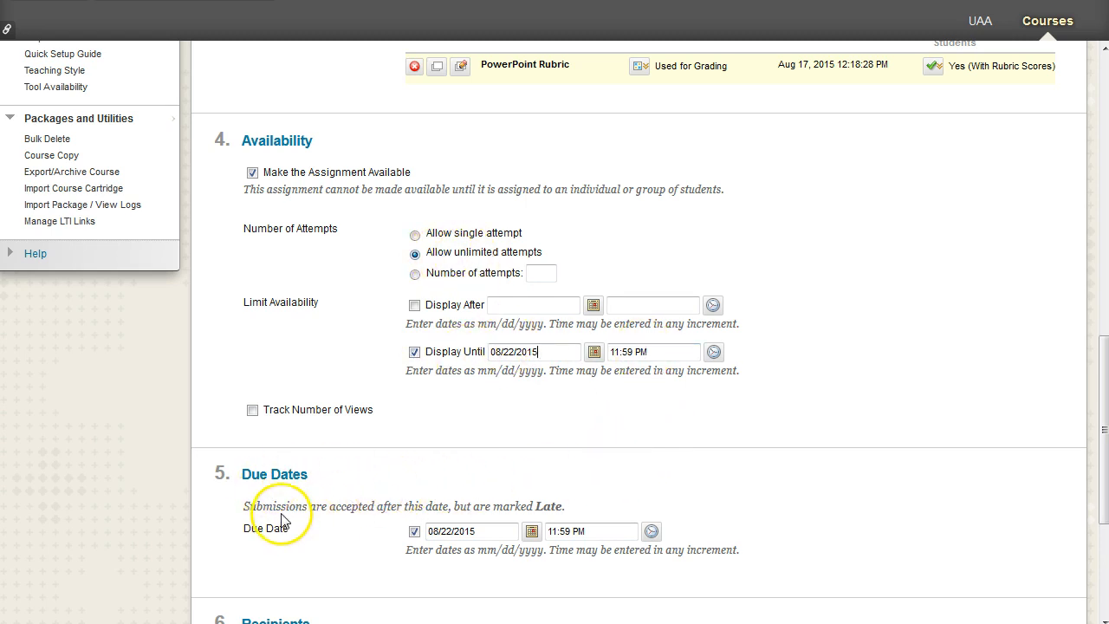
scroll(396, 403, down, 3)
scroll(654, 448, down, 1)
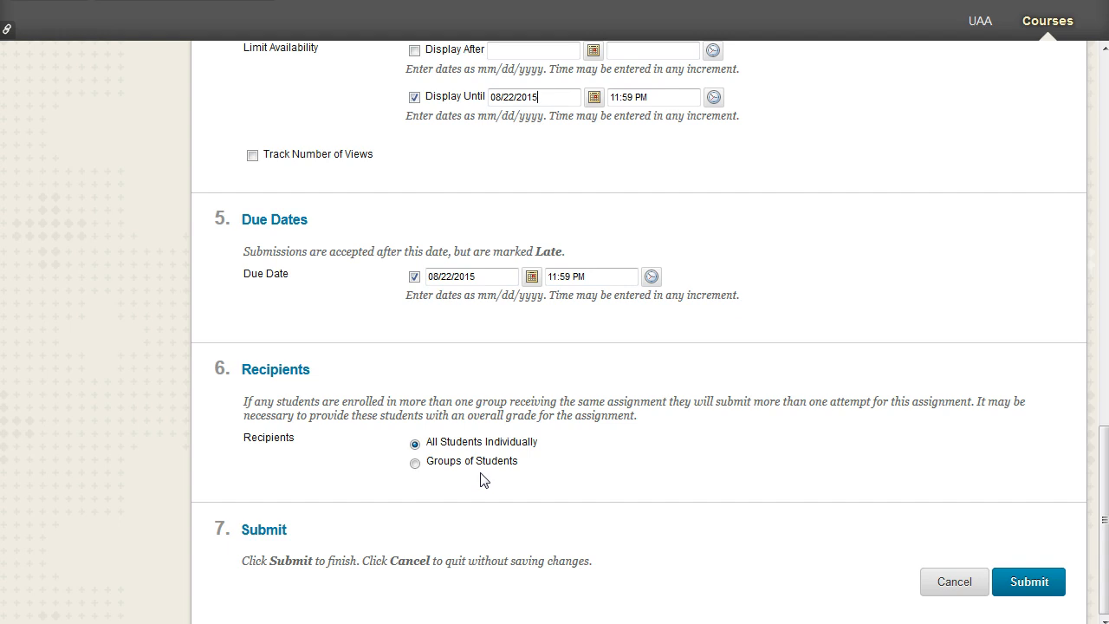
Step: Try setting the assignment's recipients to Groups of Students, and restore All Students Individually
click(415, 463)
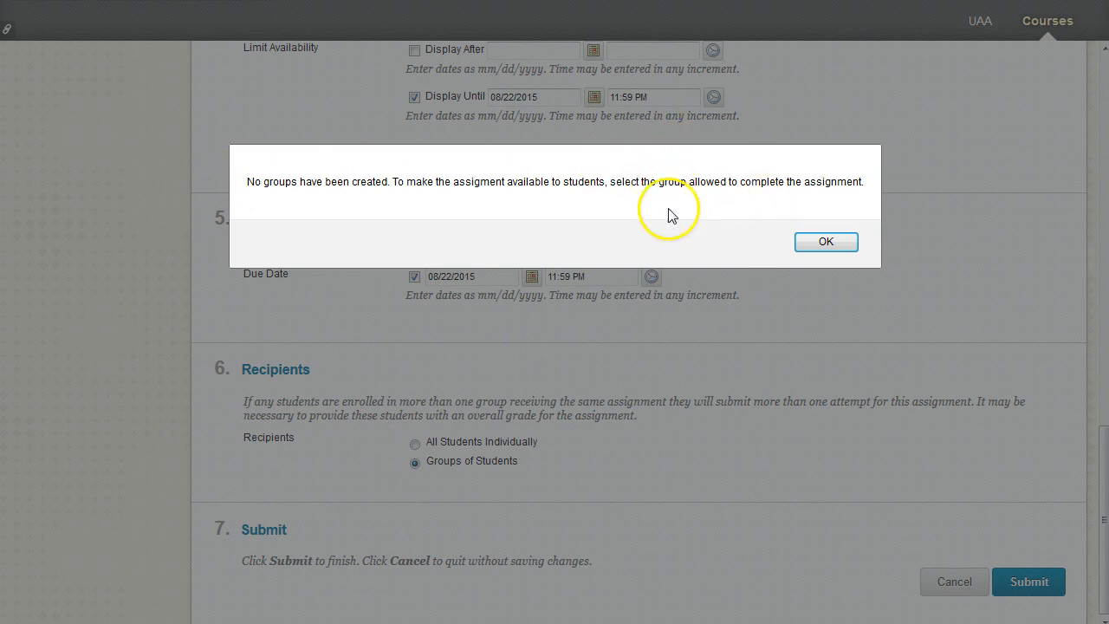
drag(307, 186, 798, 183)
click(833, 243)
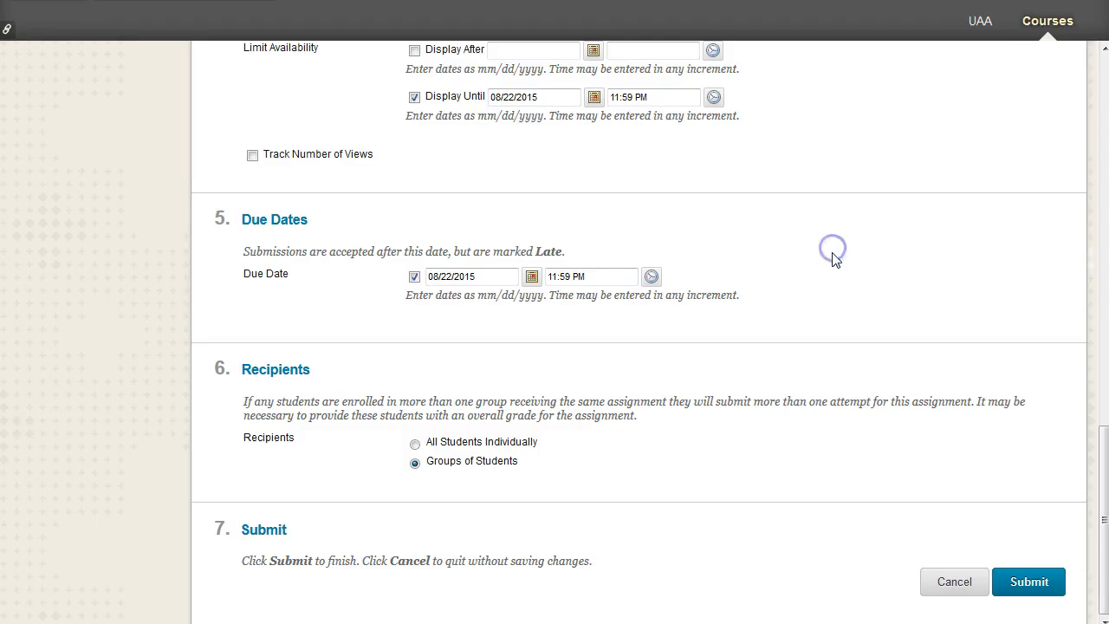
click(415, 443)
Step: Review the completed assignment settings and submit the new assignment to the Week 1 Assignments folder
scroll(713, 474, up, 2)
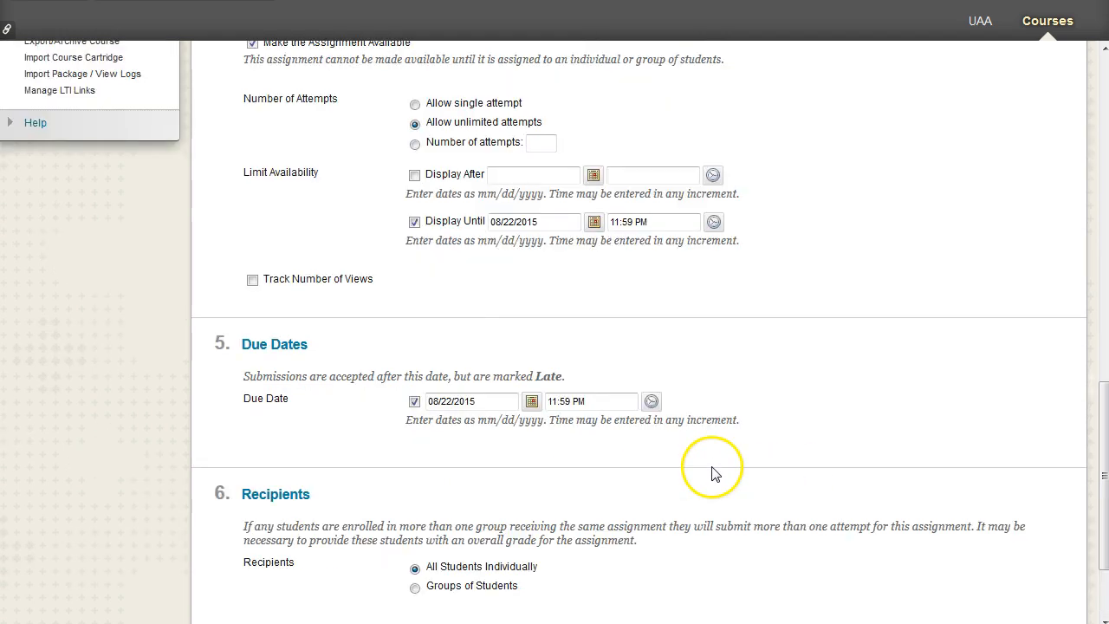
scroll(712, 474, up, 10)
scroll(696, 476, down, 12)
click(1019, 579)
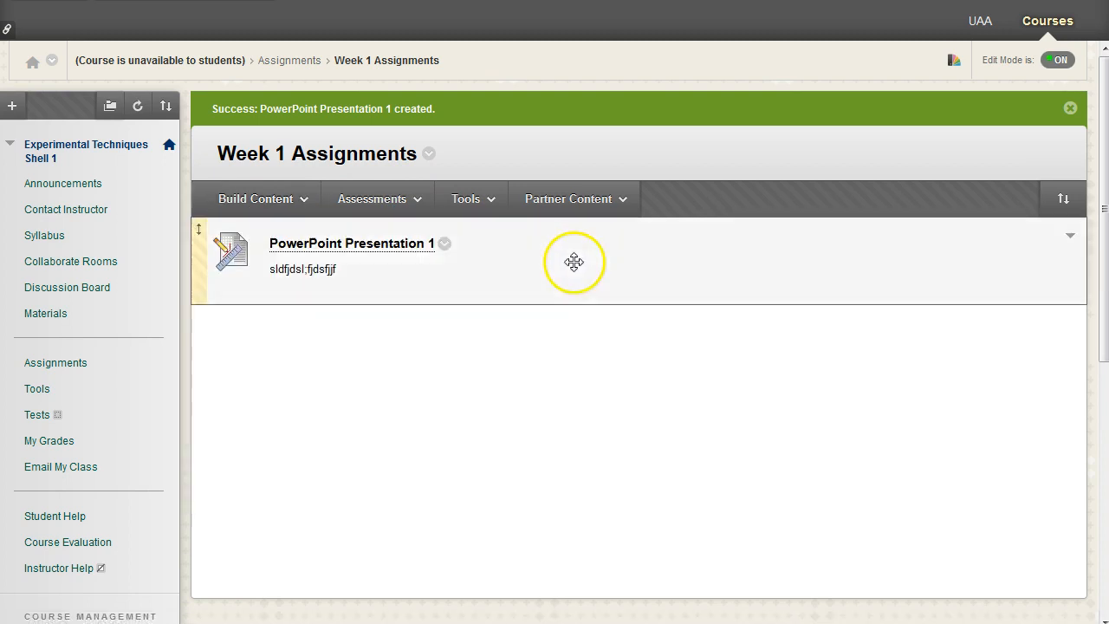
Step: Open the PowerPoint Presentation 1 assignment preview and check its due date and instructions
click(334, 250)
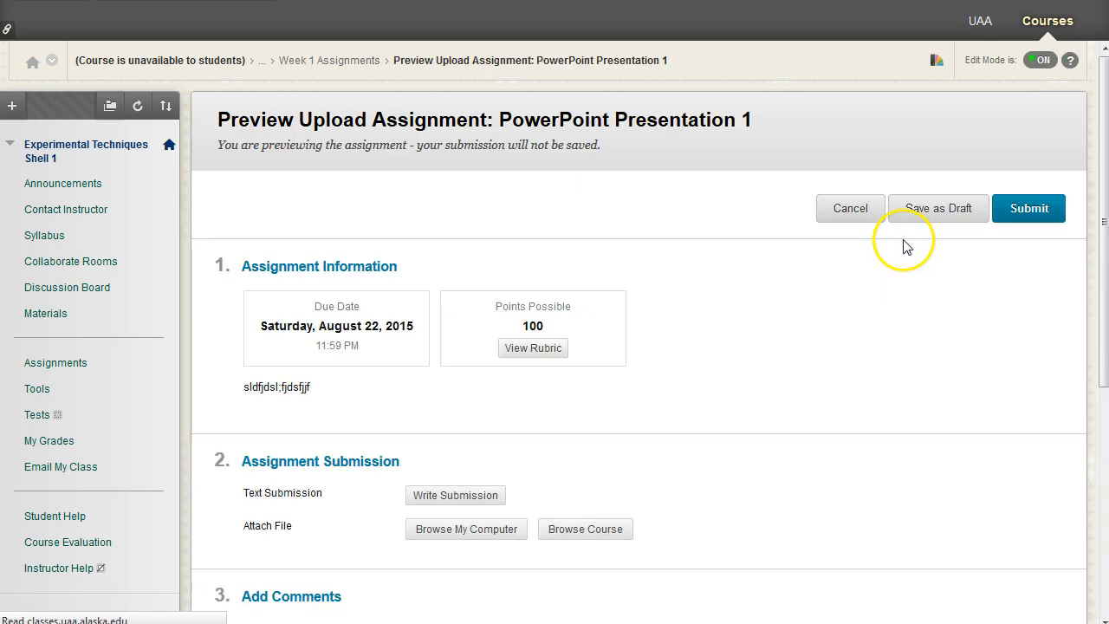
scroll(787, 251, down, 1)
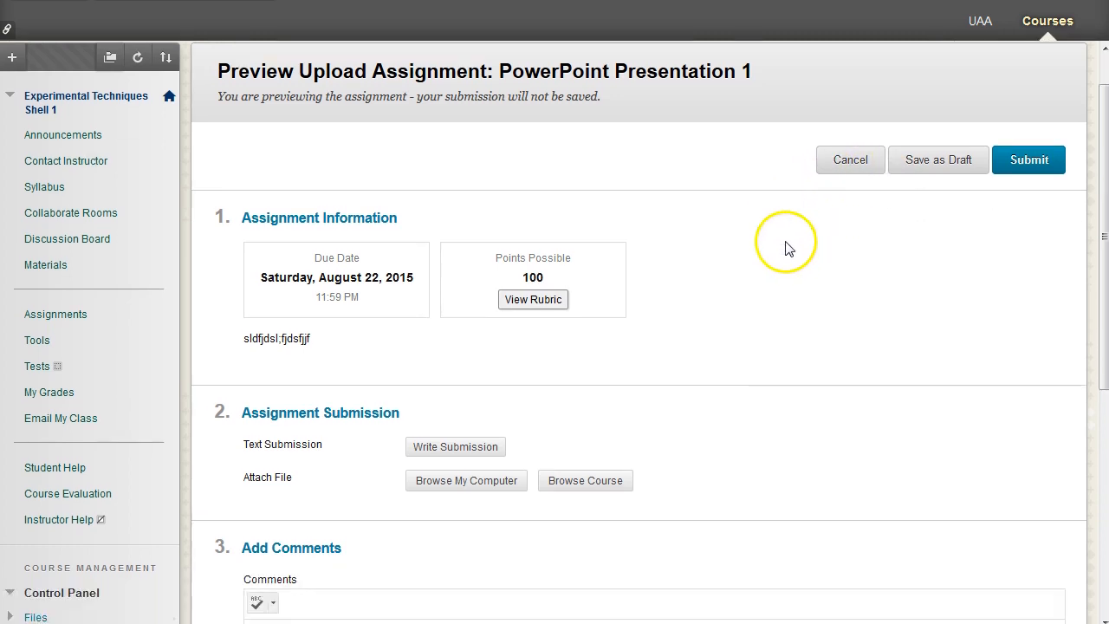
scroll(787, 249, down, 1)
drag(258, 230, 412, 243)
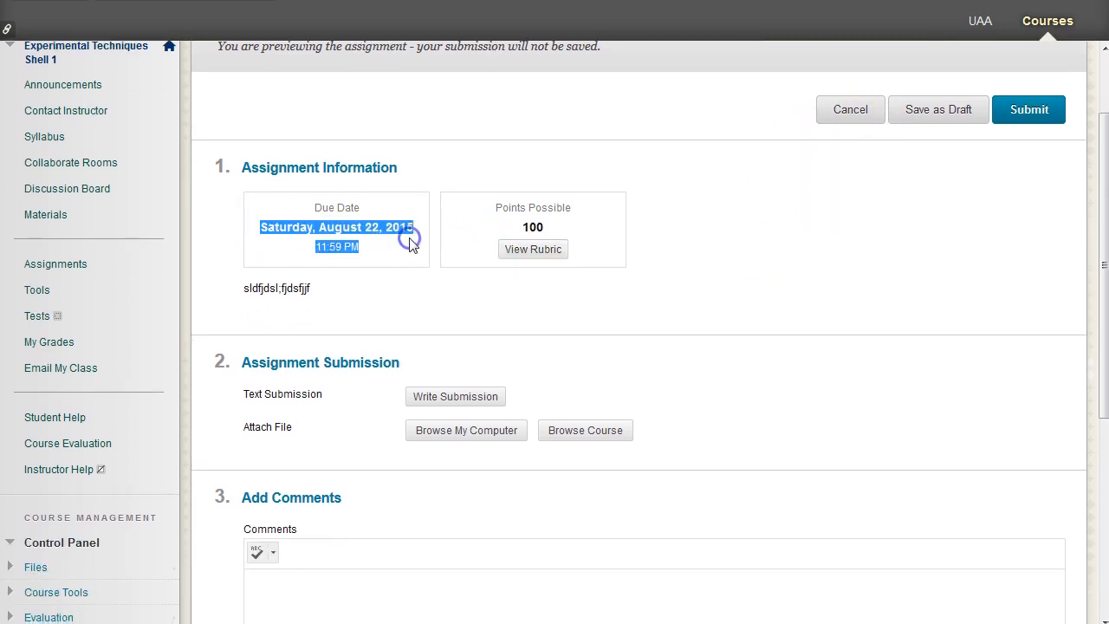
click(409, 238)
drag(243, 287, 331, 291)
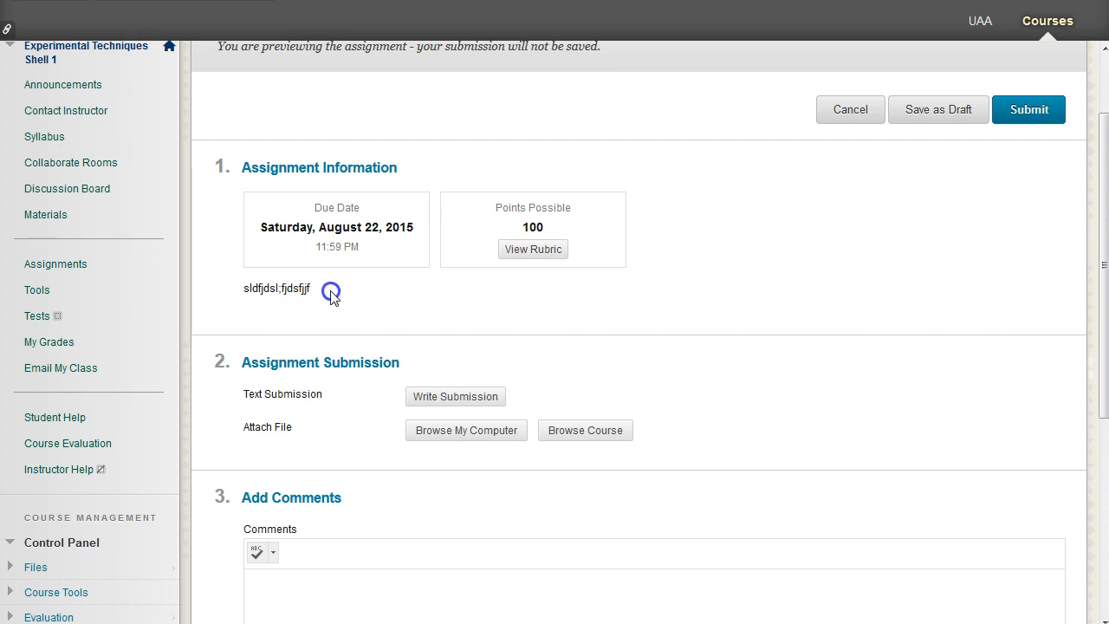
Step: Open the assignment's PowerPoint Rubric and examine its criteria, achievement levels and point values
click(532, 251)
drag(0, 0, 563, 0)
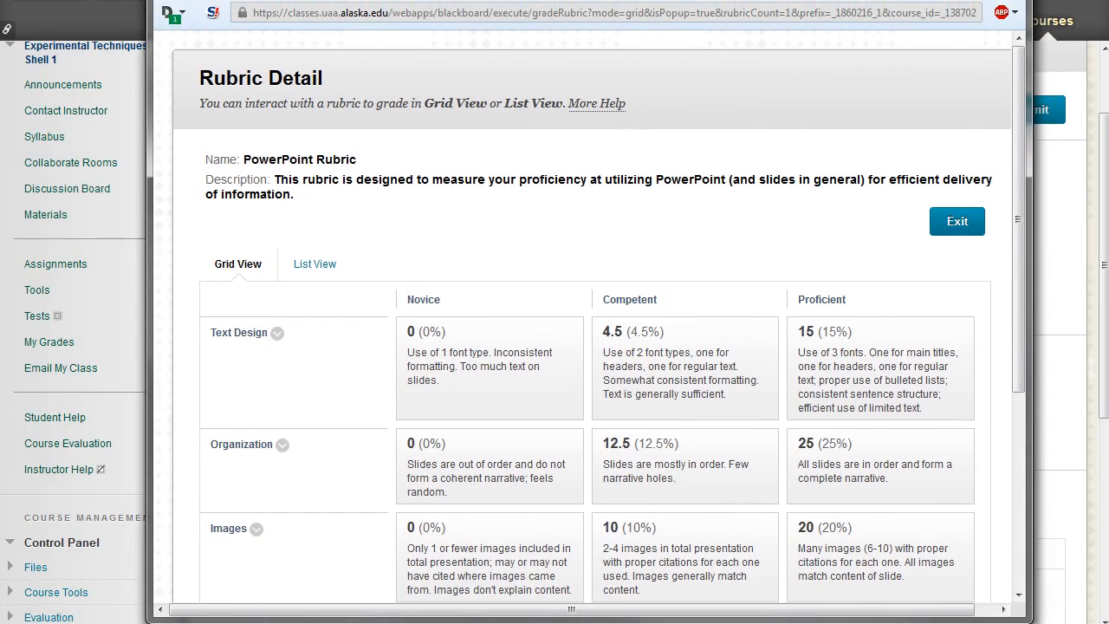
scroll(564, 148, down, 2)
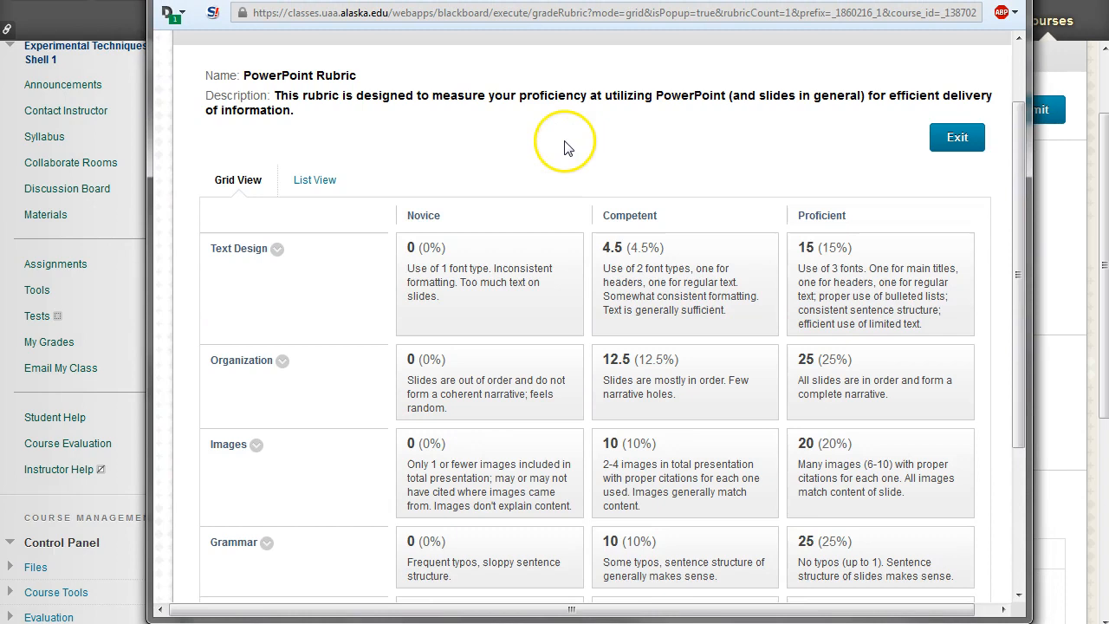
scroll(260, 278, down, 2)
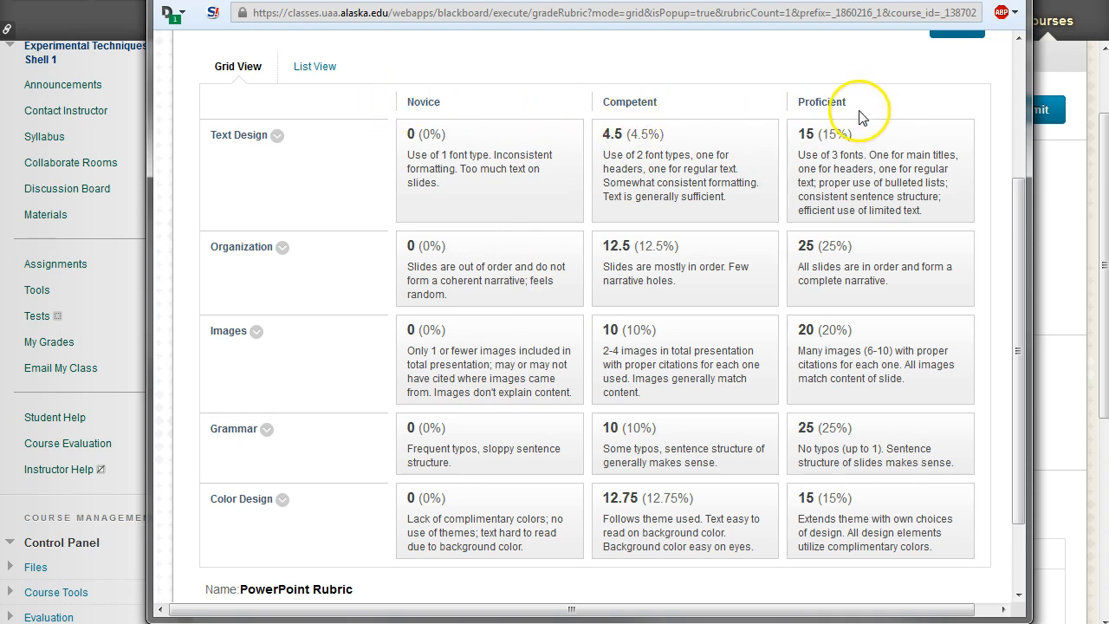
scroll(895, 122, up, 2)
scroll(895, 121, down, 2)
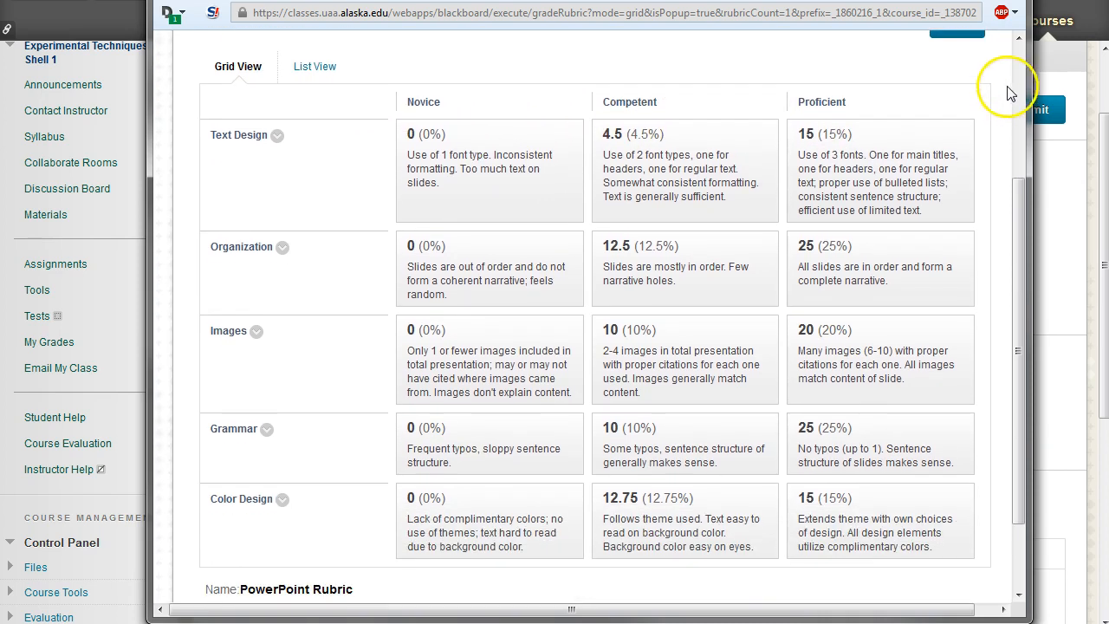
scroll(571, 217, down, 1)
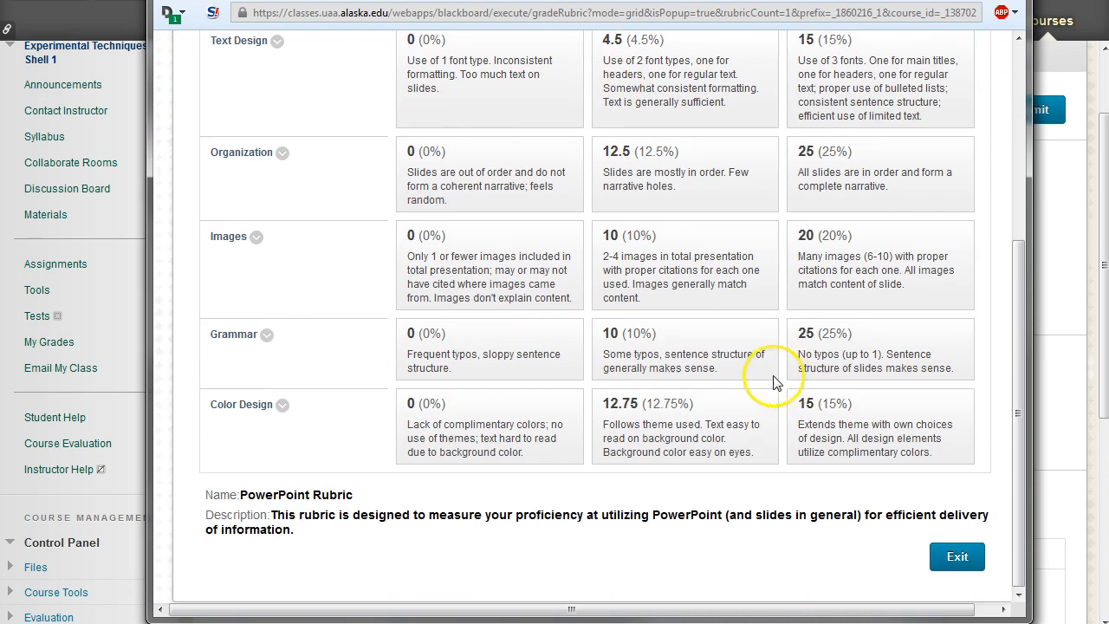
Step: Check the Text Design criterion's options, reread the whole rubric grid, and close the rubric window
scroll(780, 424, up, 3)
click(278, 239)
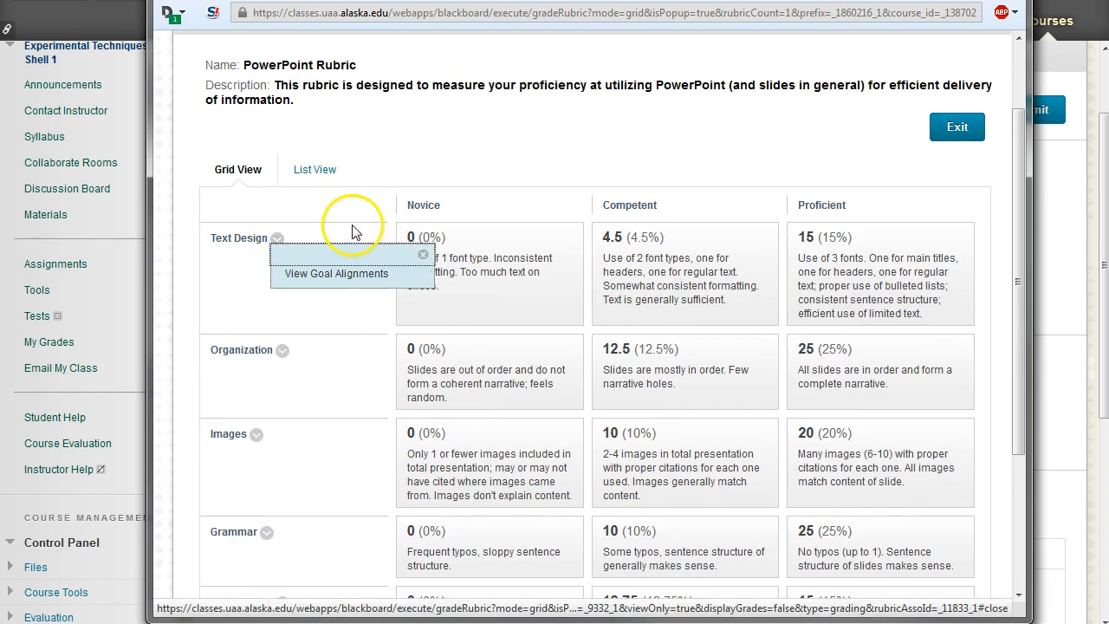
click(493, 231)
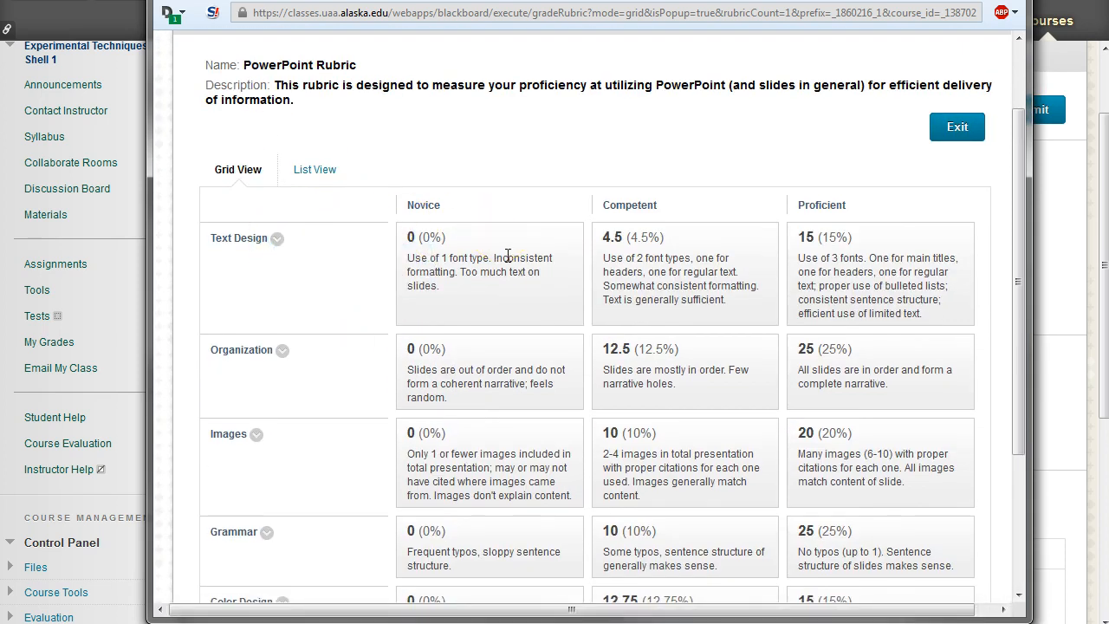
scroll(508, 255, down, 4)
click(506, 271)
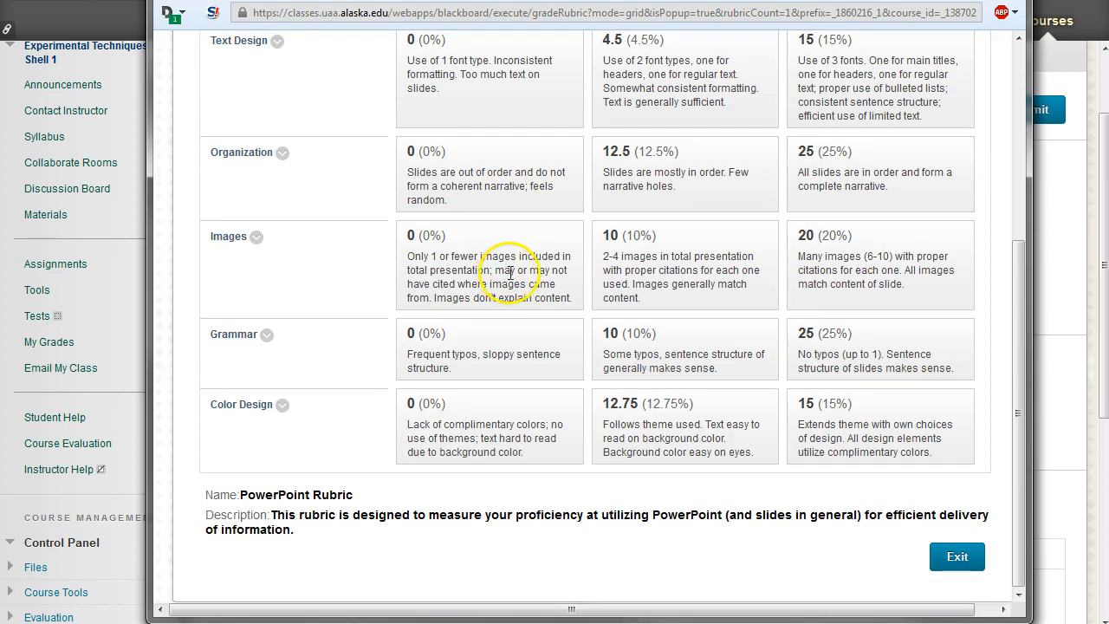
scroll(510, 268, up, 4)
scroll(507, 260, down, 3)
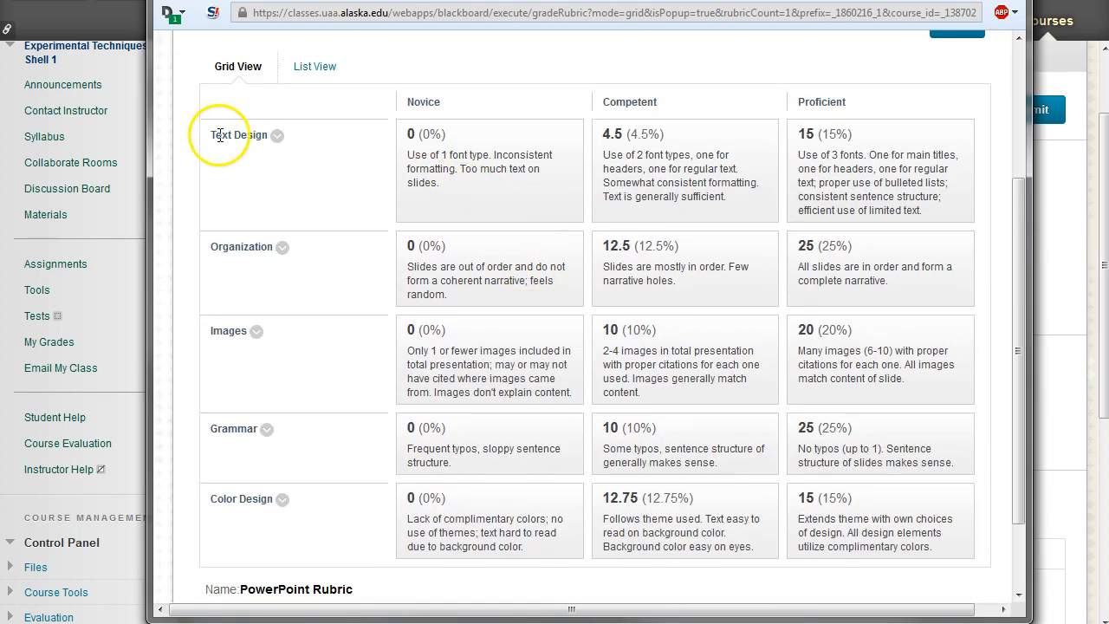
drag(202, 139, 960, 532)
click(957, 535)
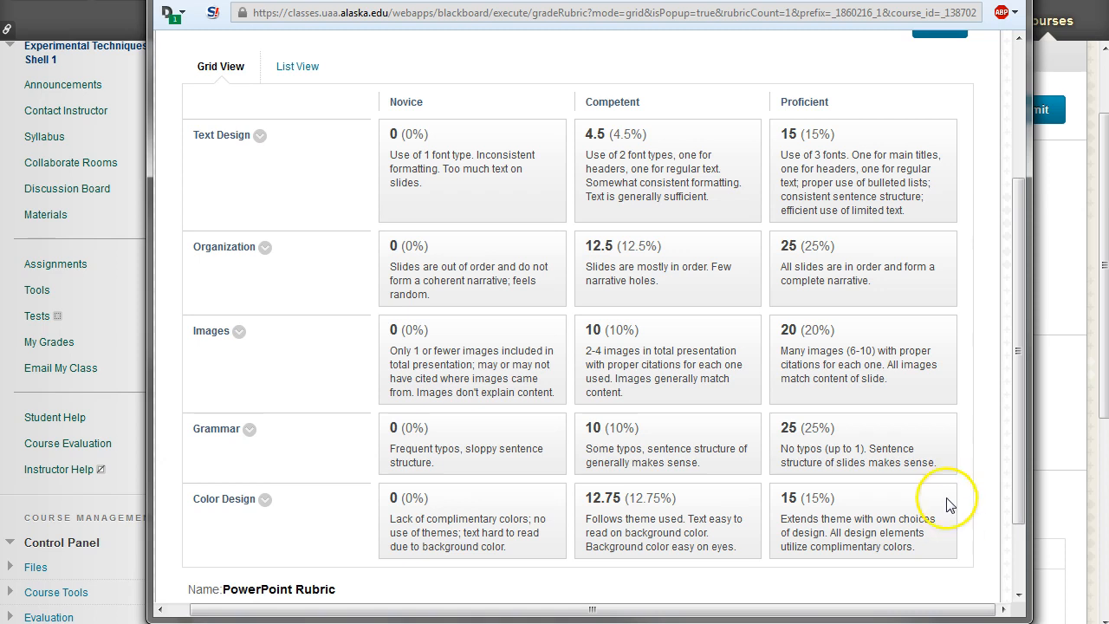
click(1012, 1)
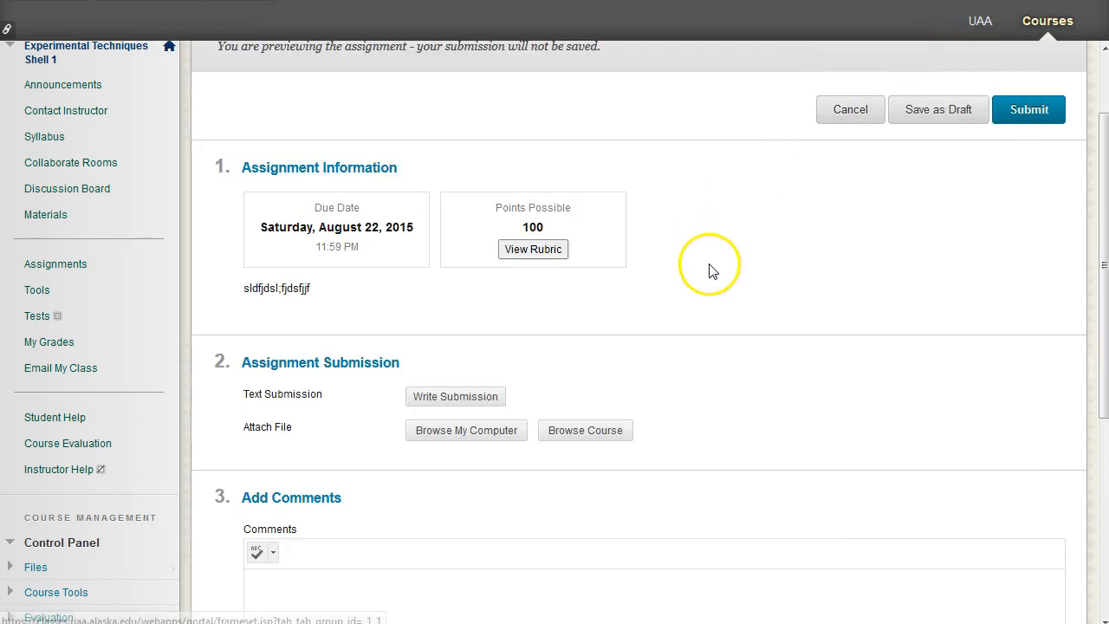
Step: Open the text submission editor in the assignment preview and enter the placeholder text "sfskdjfkfdj;"
scroll(552, 262, down, 2)
drag(253, 263, 520, 272)
click(520, 272)
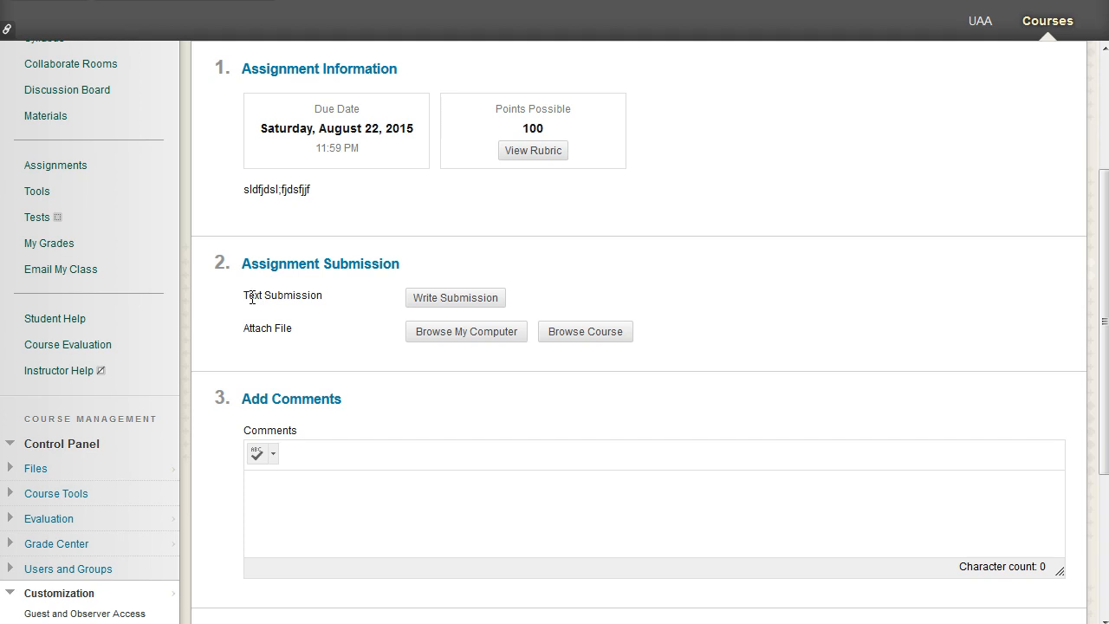
click(453, 295)
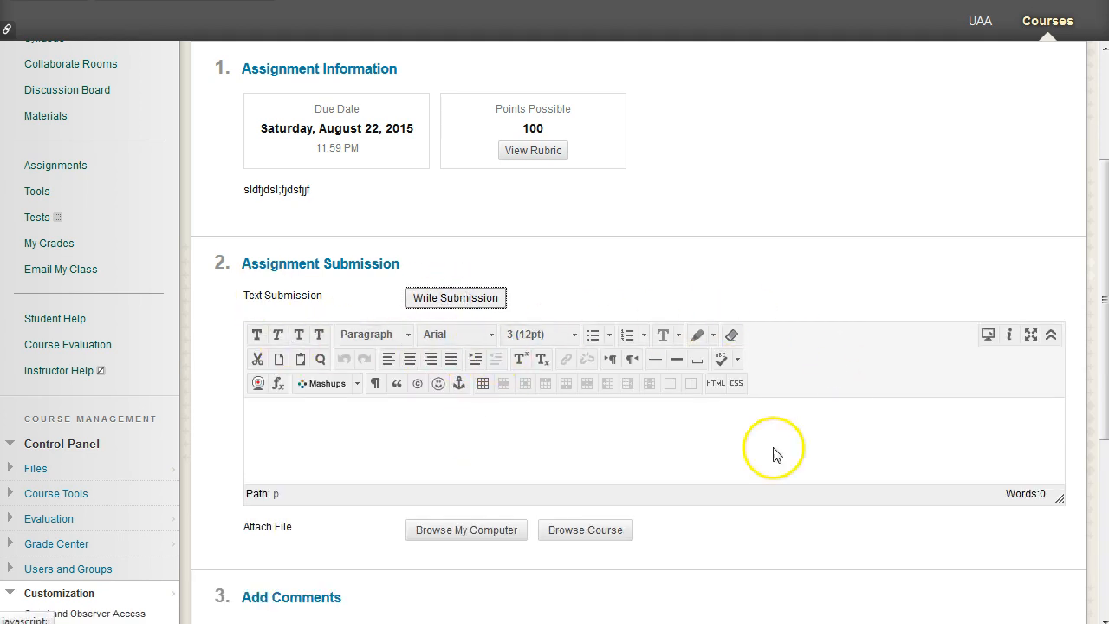
click(577, 431)
text(s)
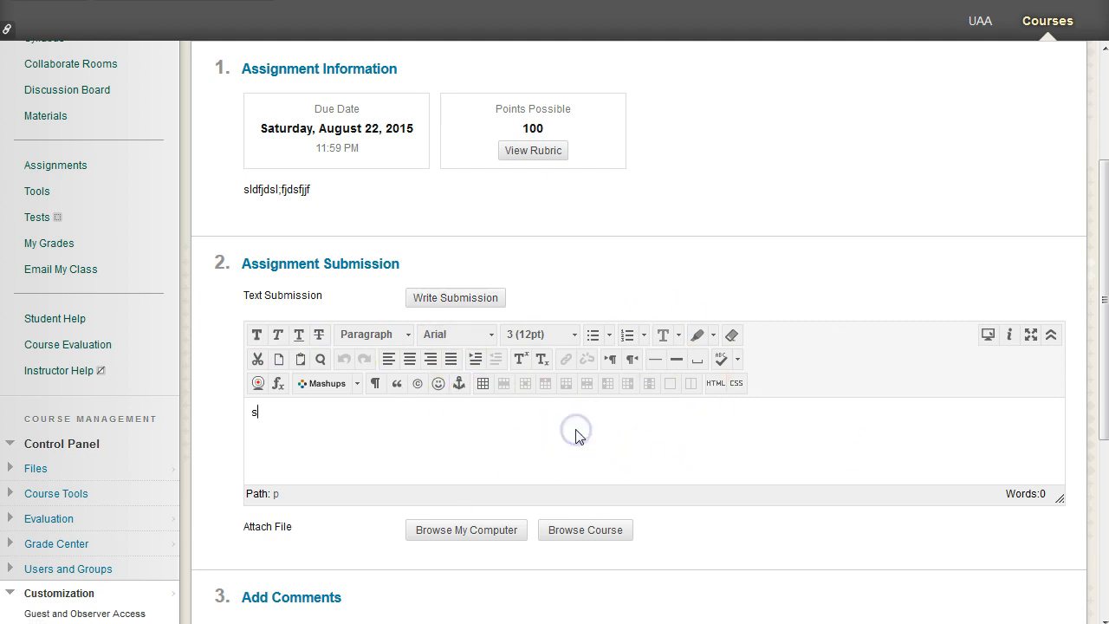
text(fskdjfkfdj;)
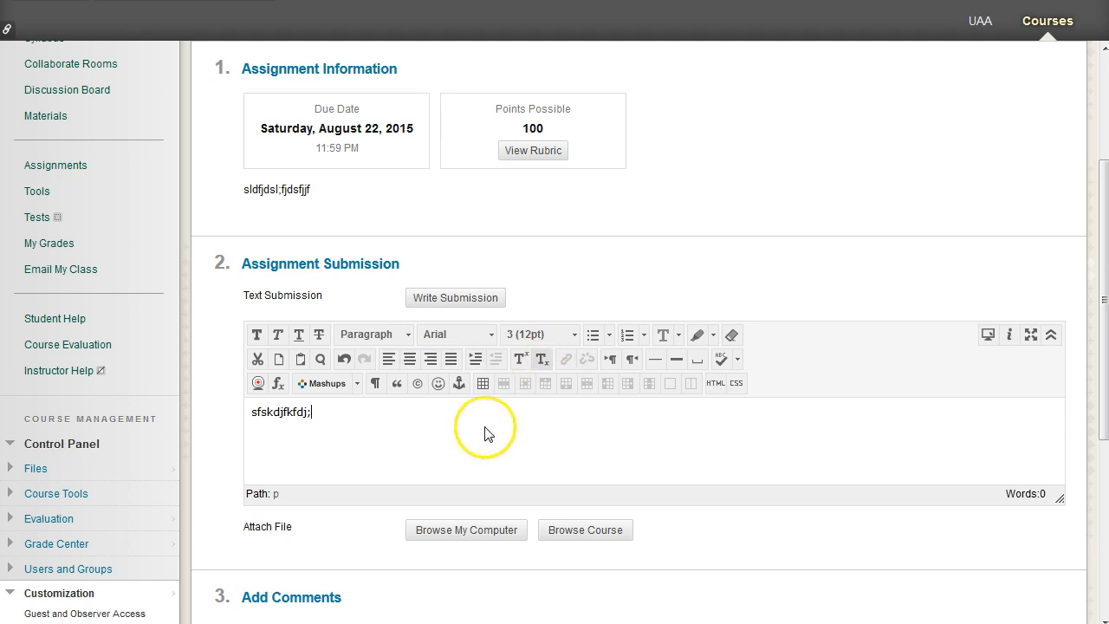
Step: Try attaching AK_flag_stars.png from the computer to the submission, and cancel the file selection
click(468, 532)
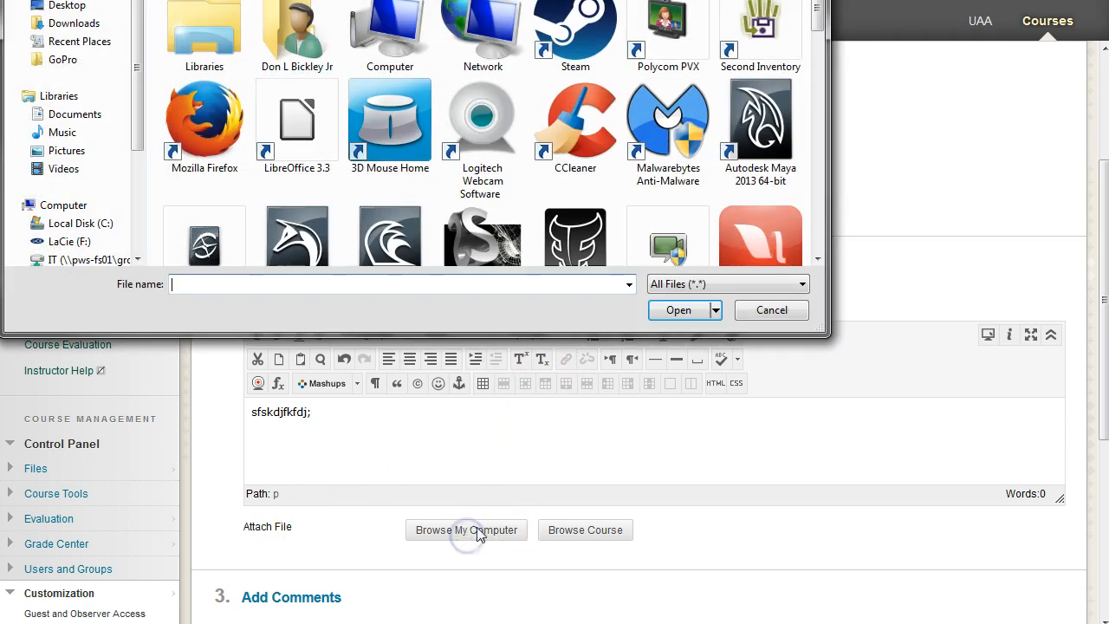
drag(818, 17, 818, 107)
click(536, 170)
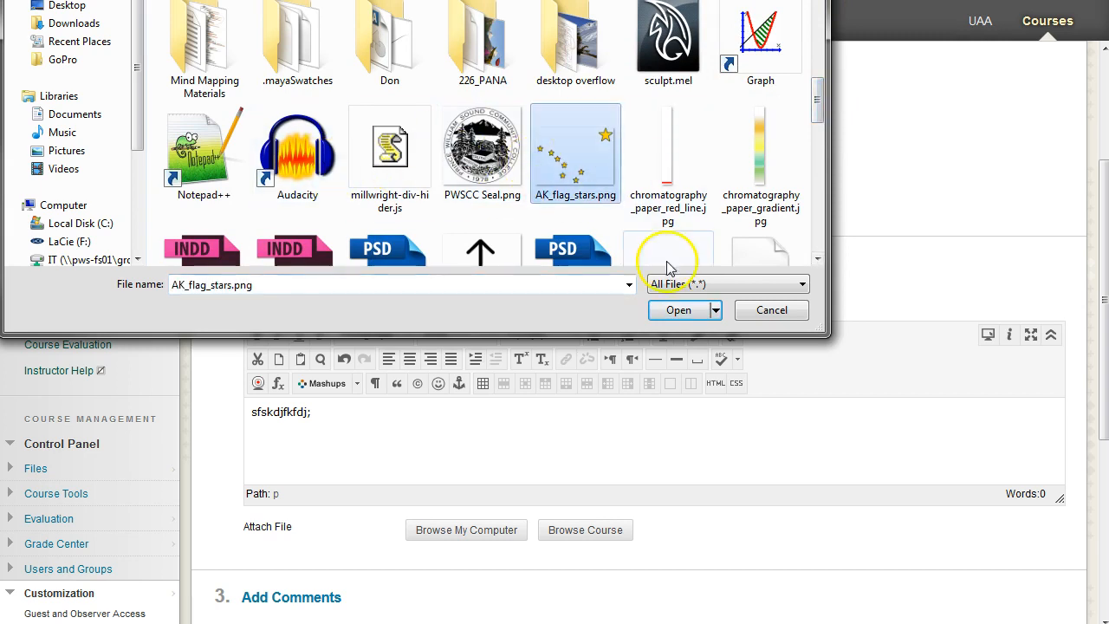
click(771, 309)
Step: Review the preview's comments, attachment and submit sections, and expand the Grade Center to see its options
scroll(532, 471, down, 4)
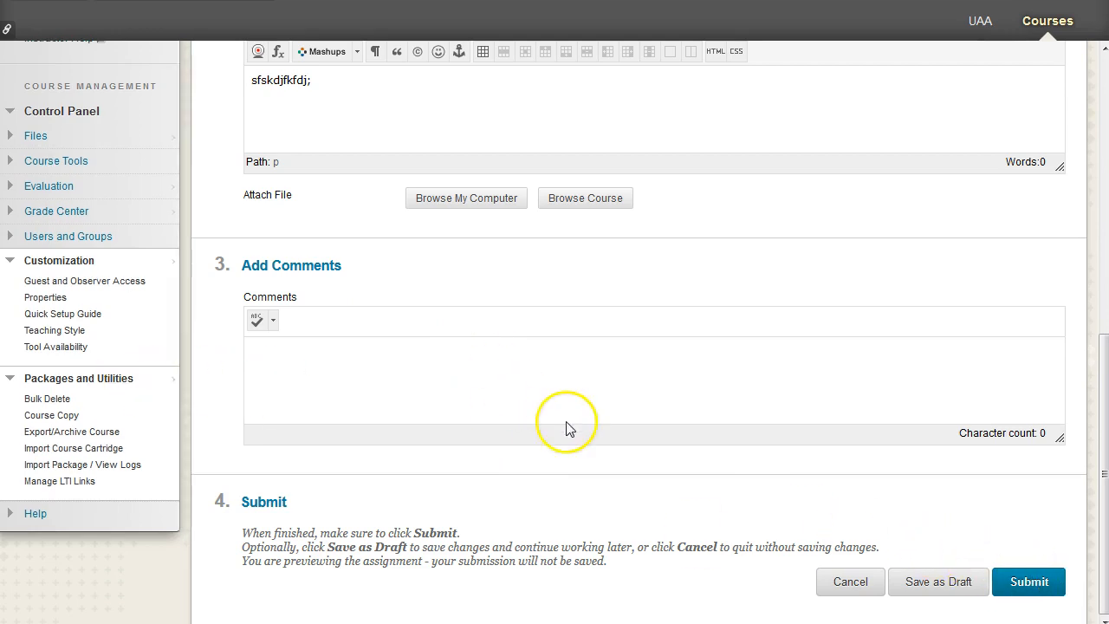
scroll(606, 433, up, 3)
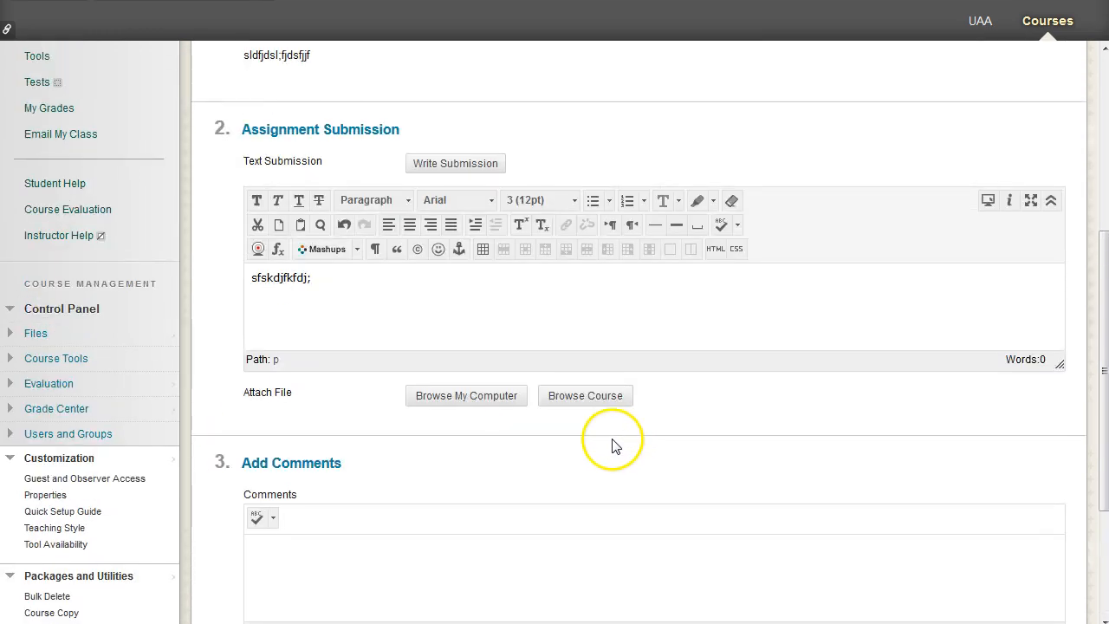
scroll(604, 433, up, 3)
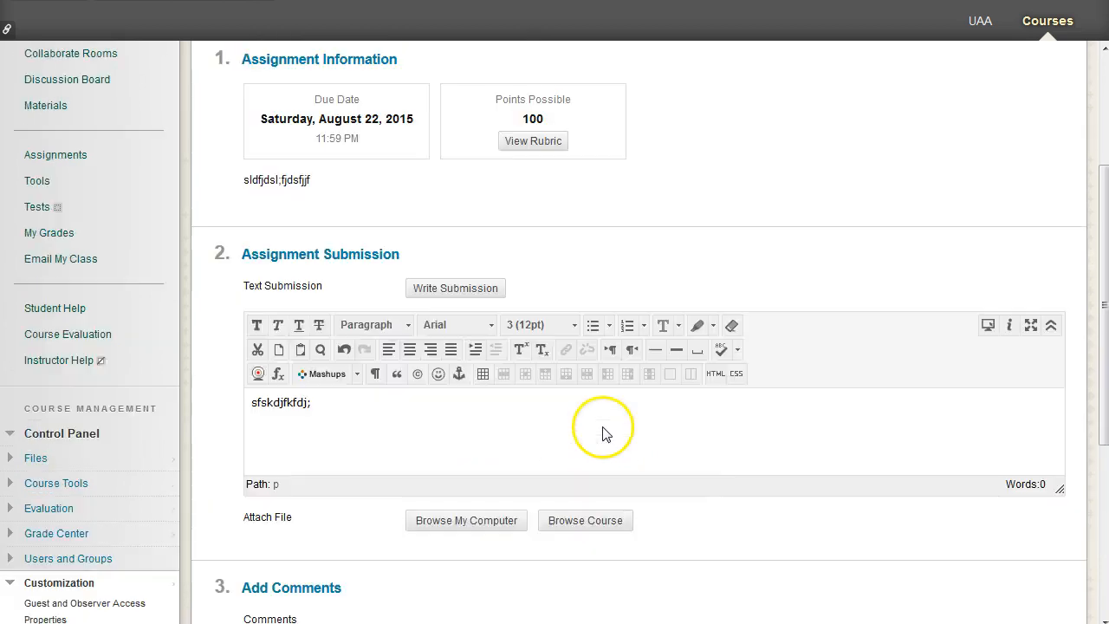
scroll(93, 555, down, 4)
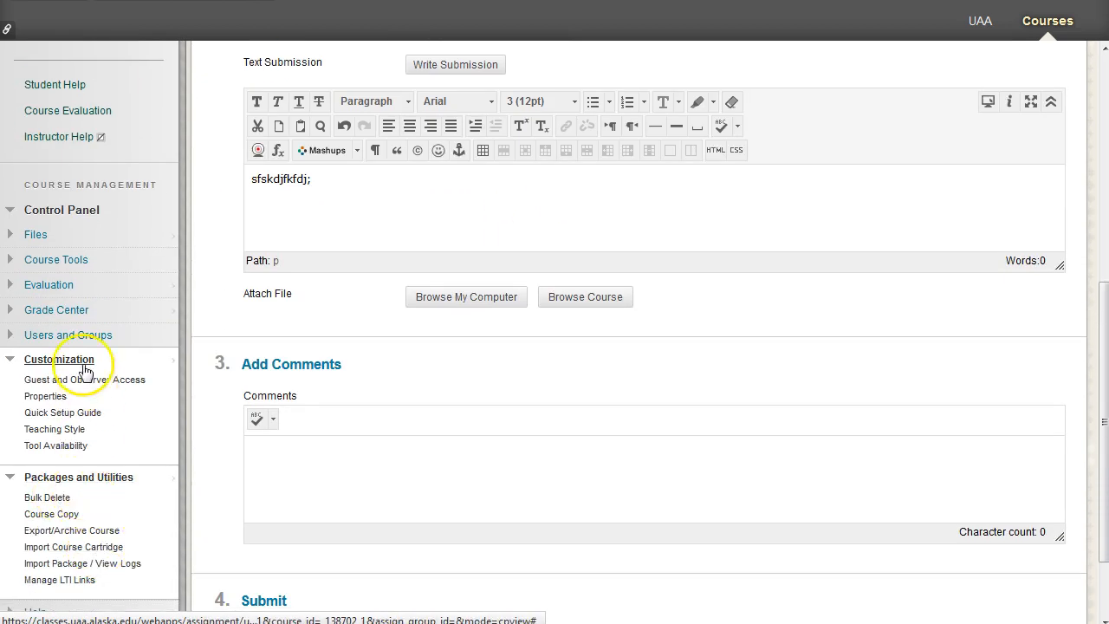
click(48, 309)
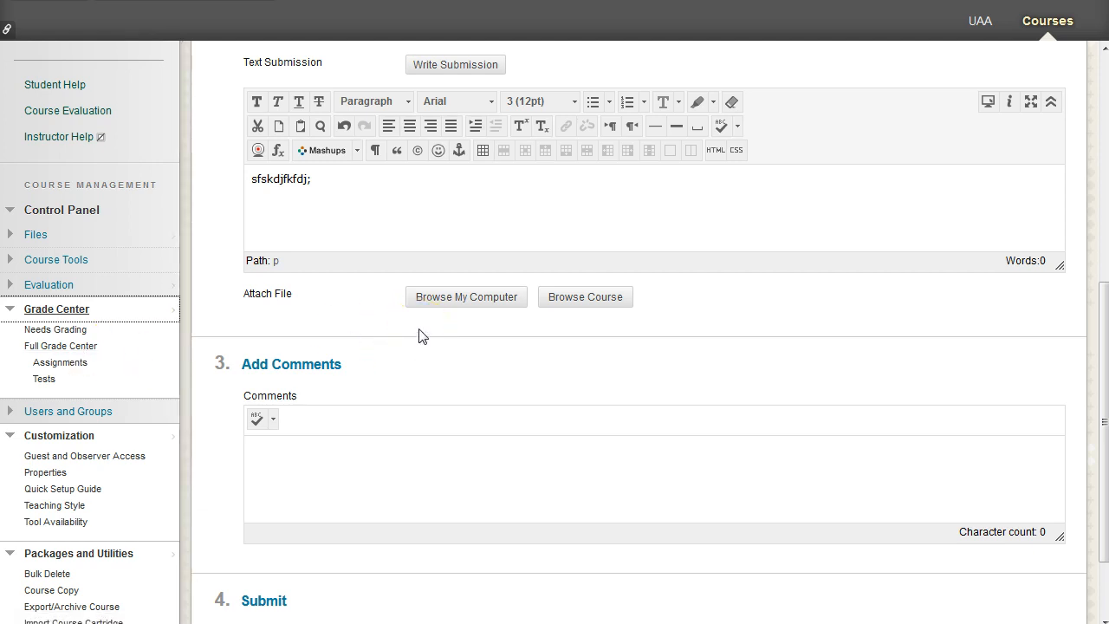
click(29, 317)
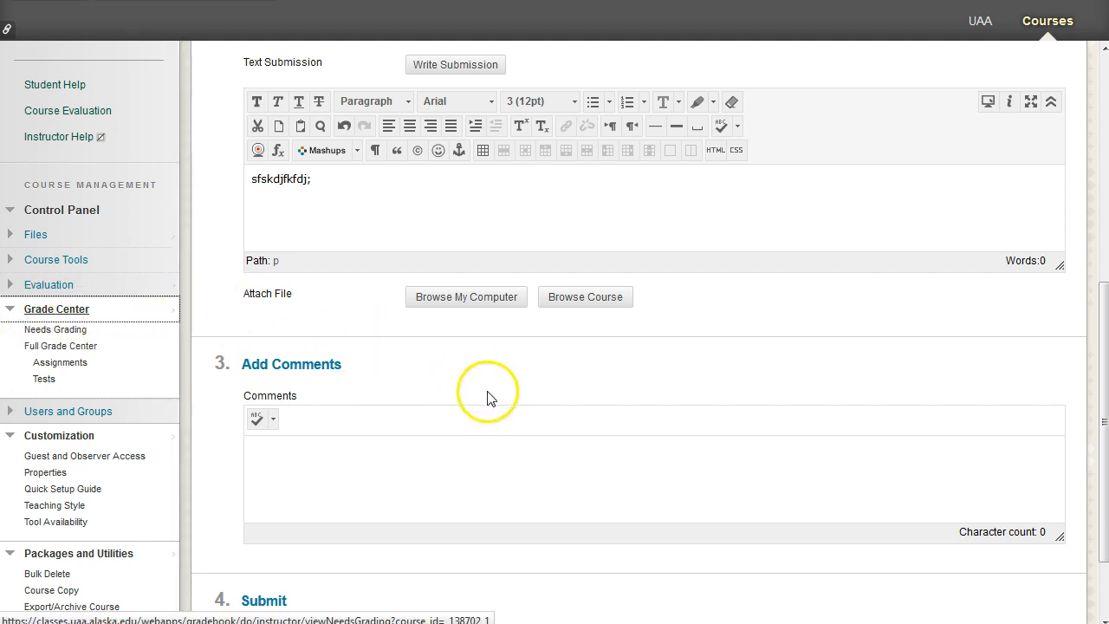
Step: Leave the assignment preview, open the Week 2 Assignments folder, and start a new assignment there
scroll(485, 415, up, 5)
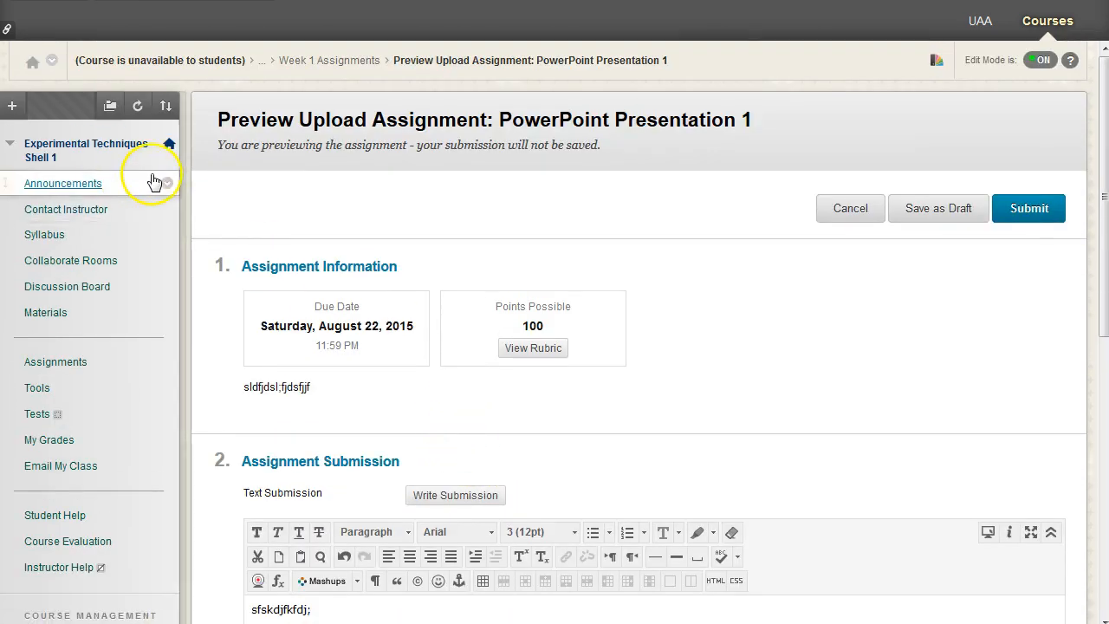
click(55, 364)
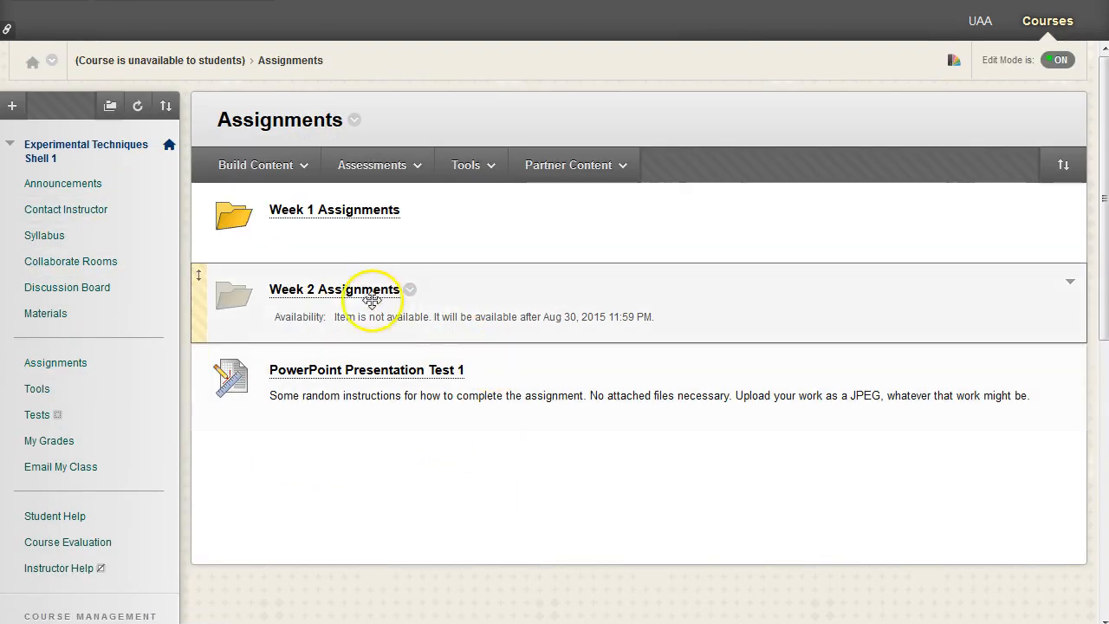
click(339, 292)
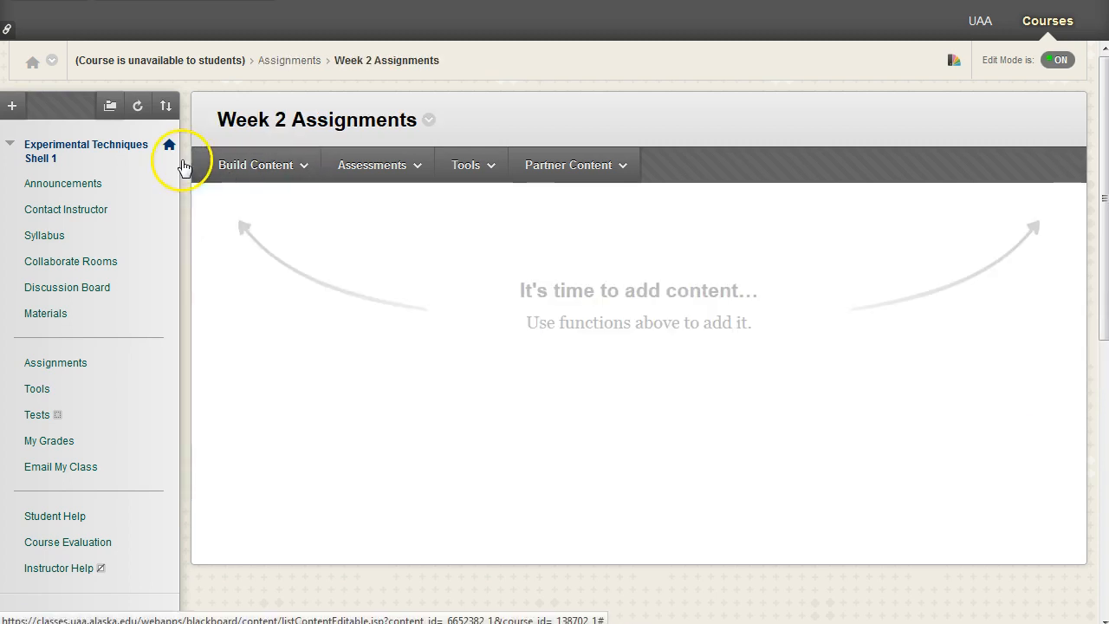
click(368, 168)
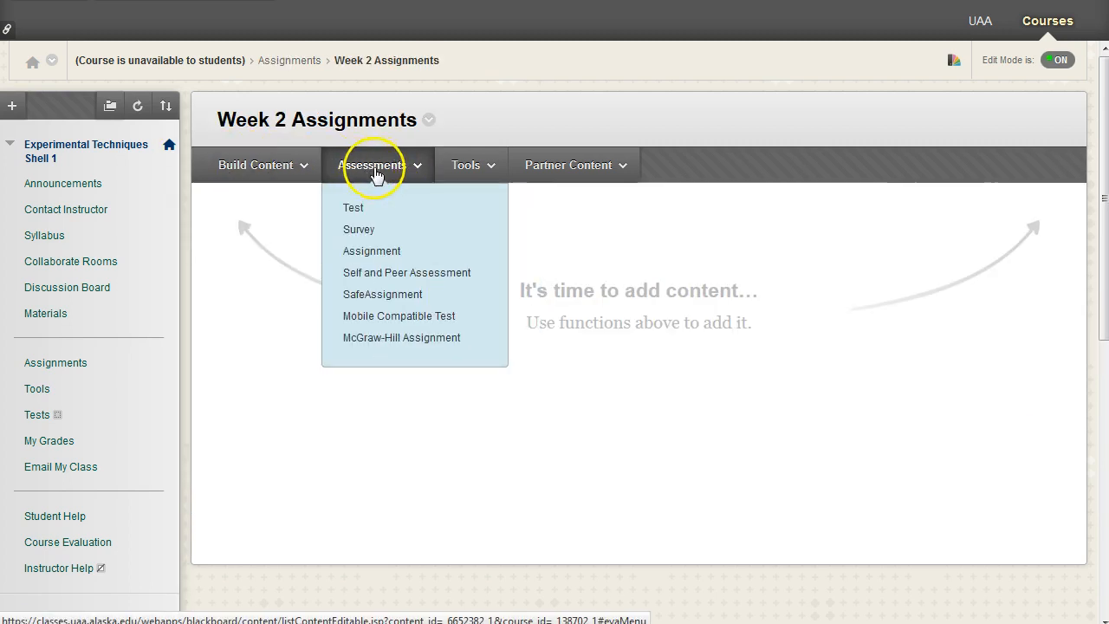
click(362, 251)
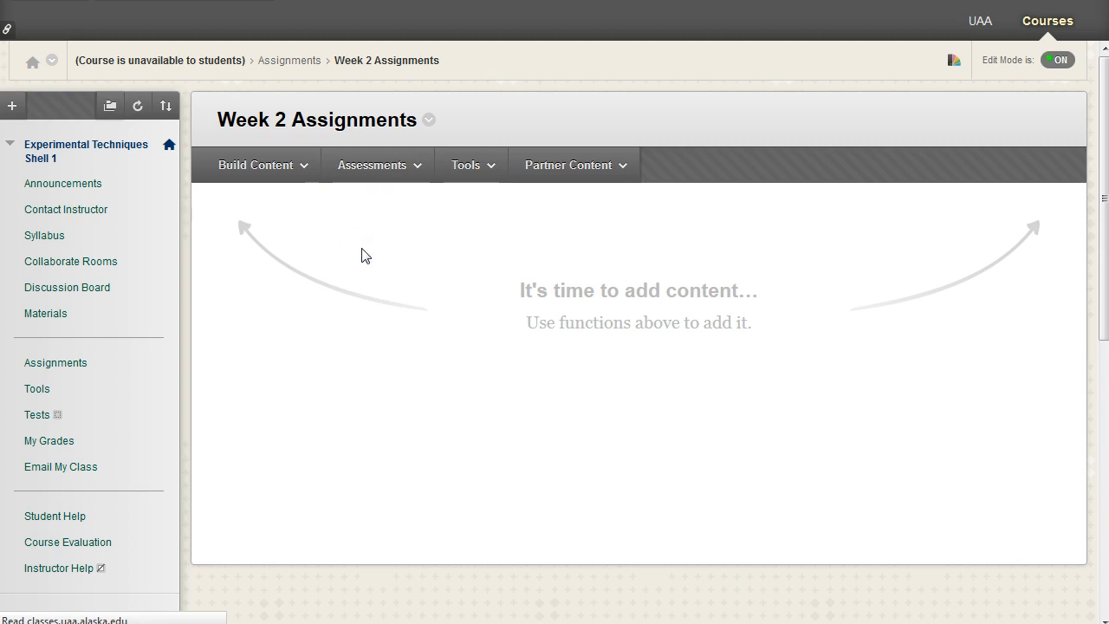
Step: Name the assignment "Short Essay 1" with placeholder instructions "sfskdfj;lj f;asjdfkljf ;" and 250 points possible
click(439, 319)
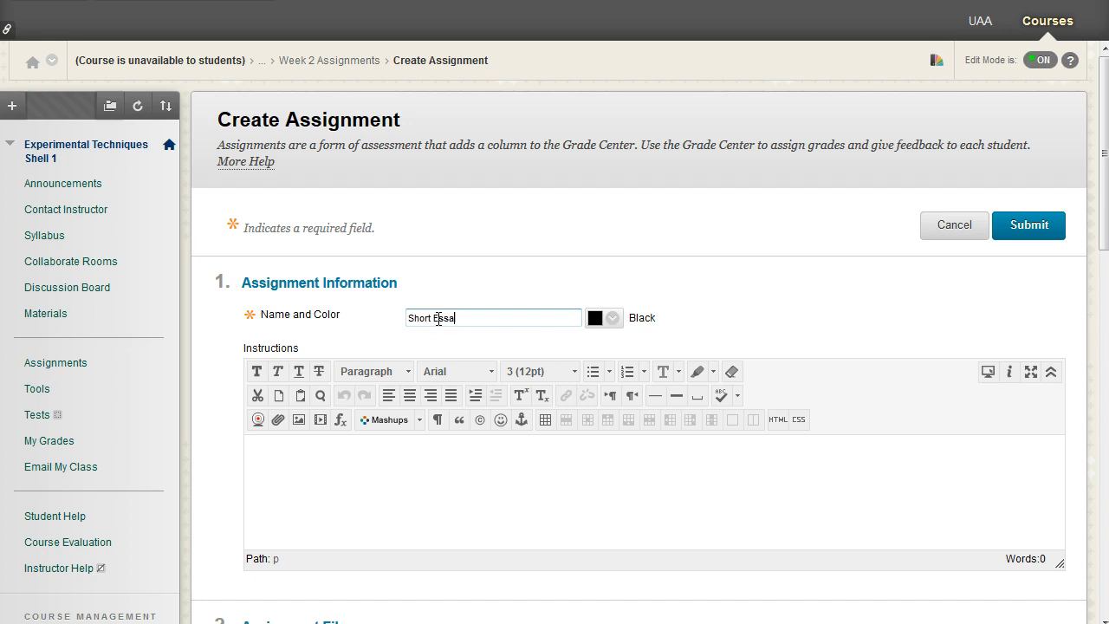
click(424, 461)
text(sfskdfj;lj f;asjdfkljf ;)
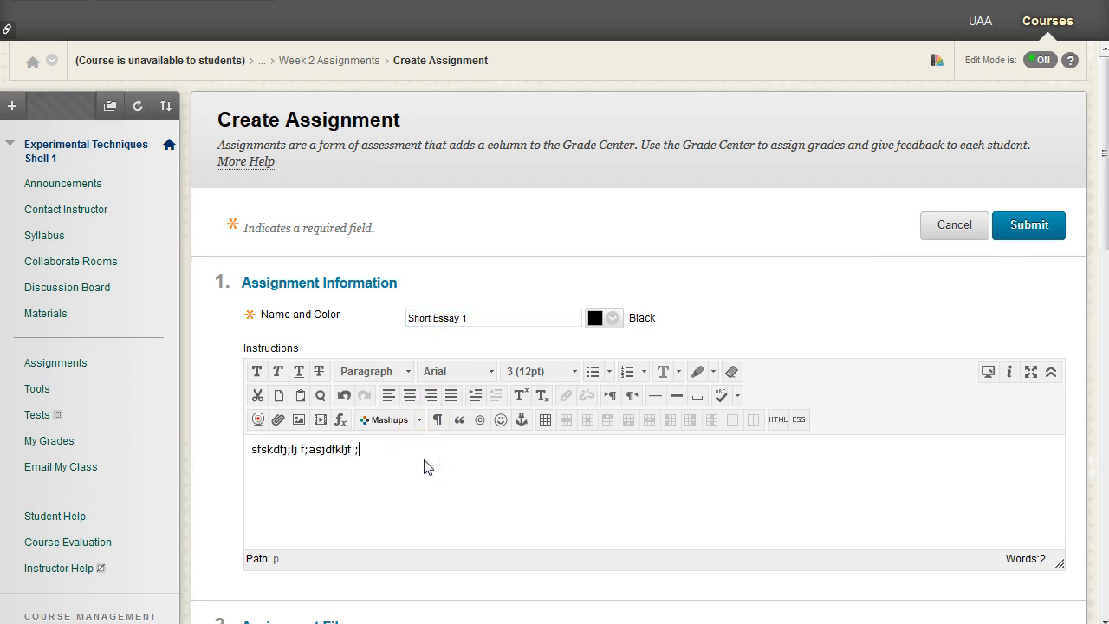
scroll(424, 466, down, 5)
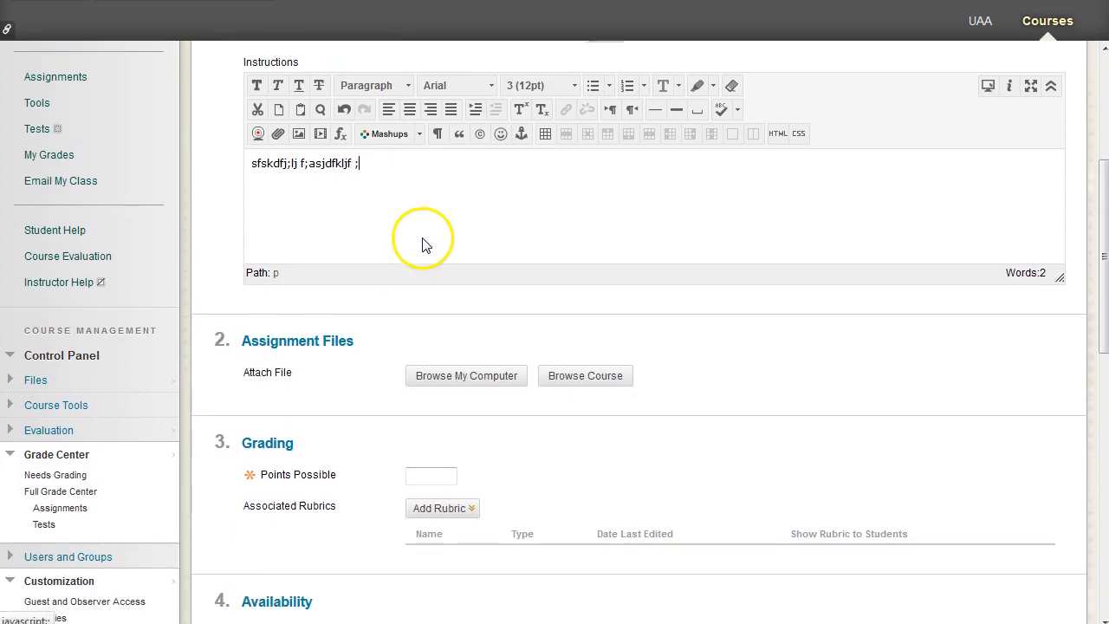
click(450, 365)
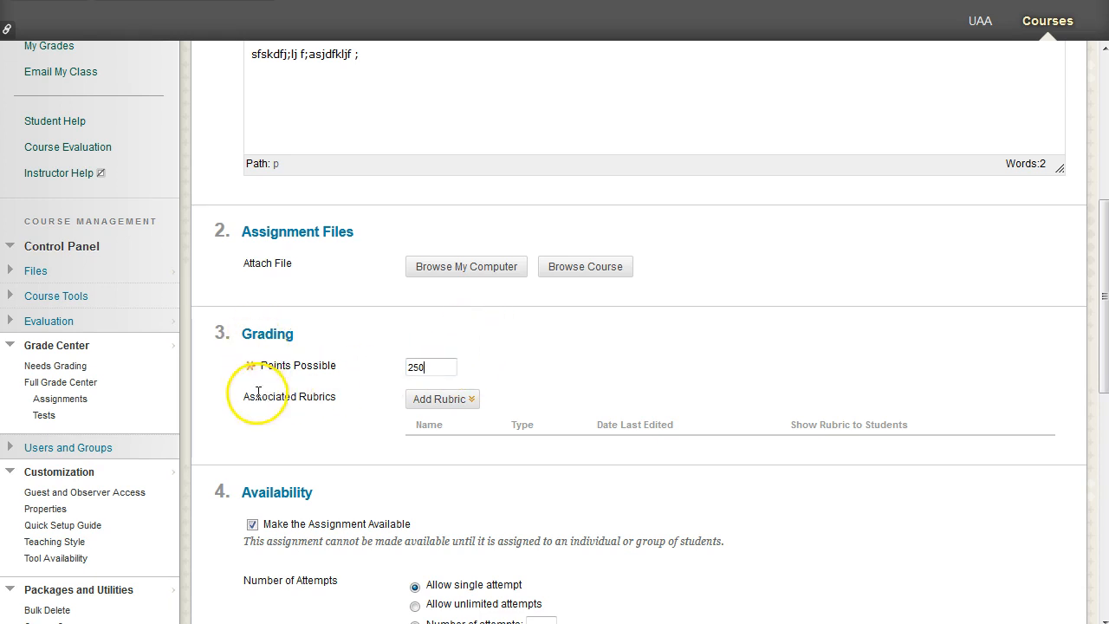
Step: Start a new rubric for the assignment, name it "Rubric for Short Essays", and enter a short placeholder description
mouse_move(465, 403)
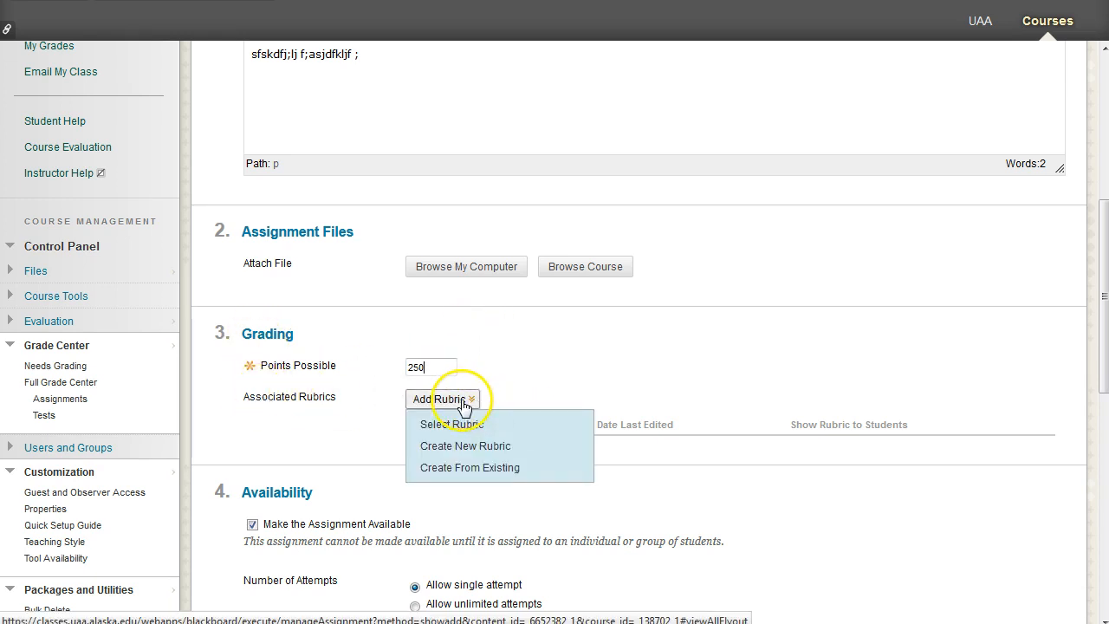
click(475, 447)
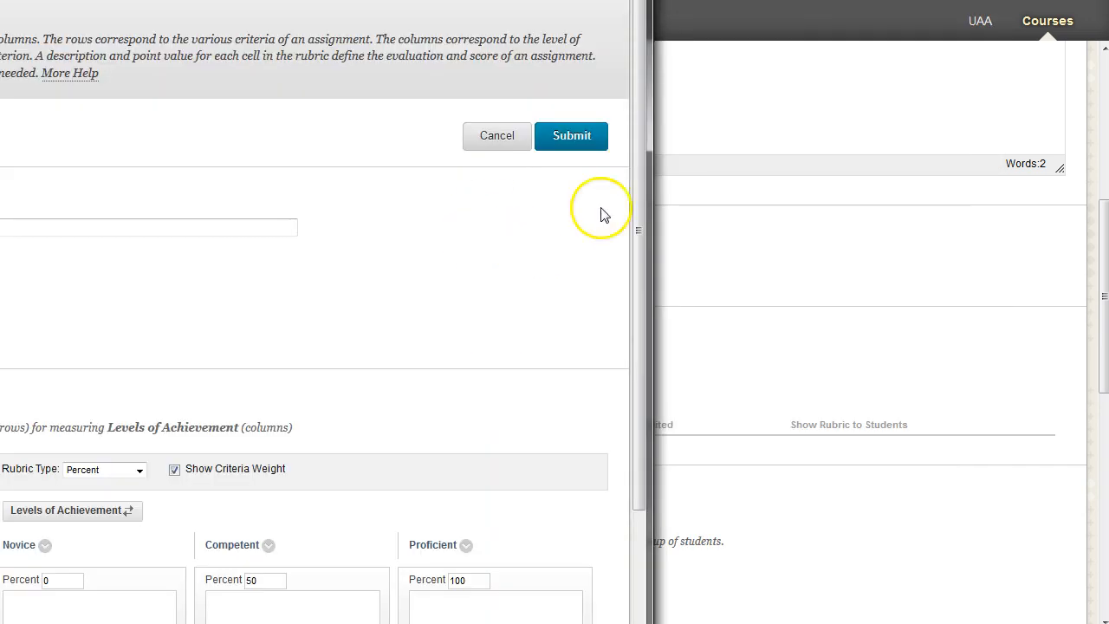
drag(346, 0, 586, 1)
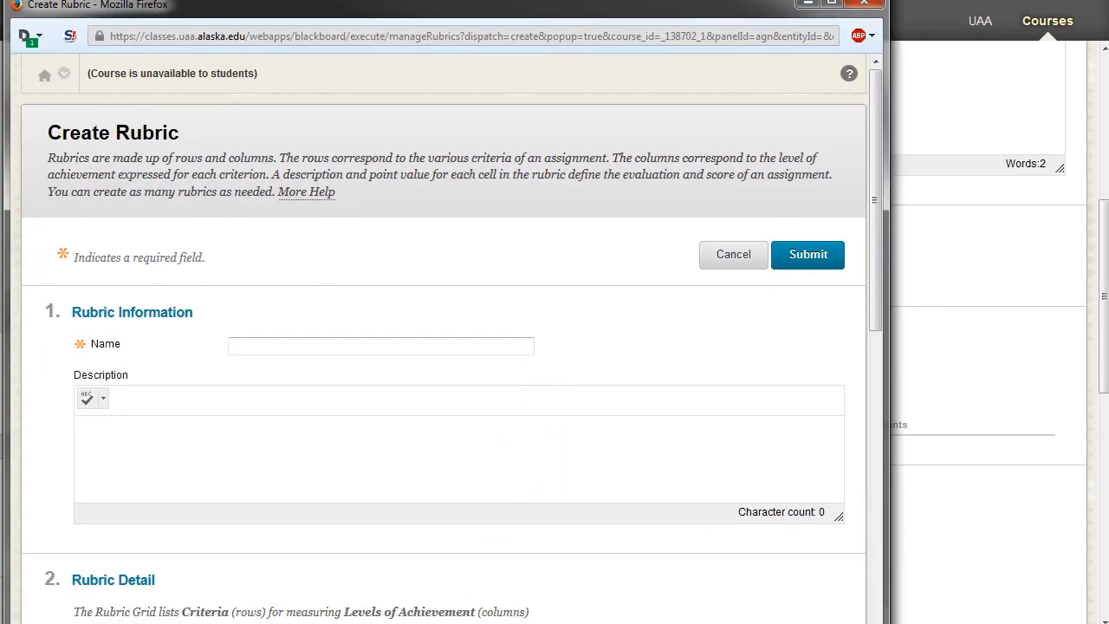
click(340, 345)
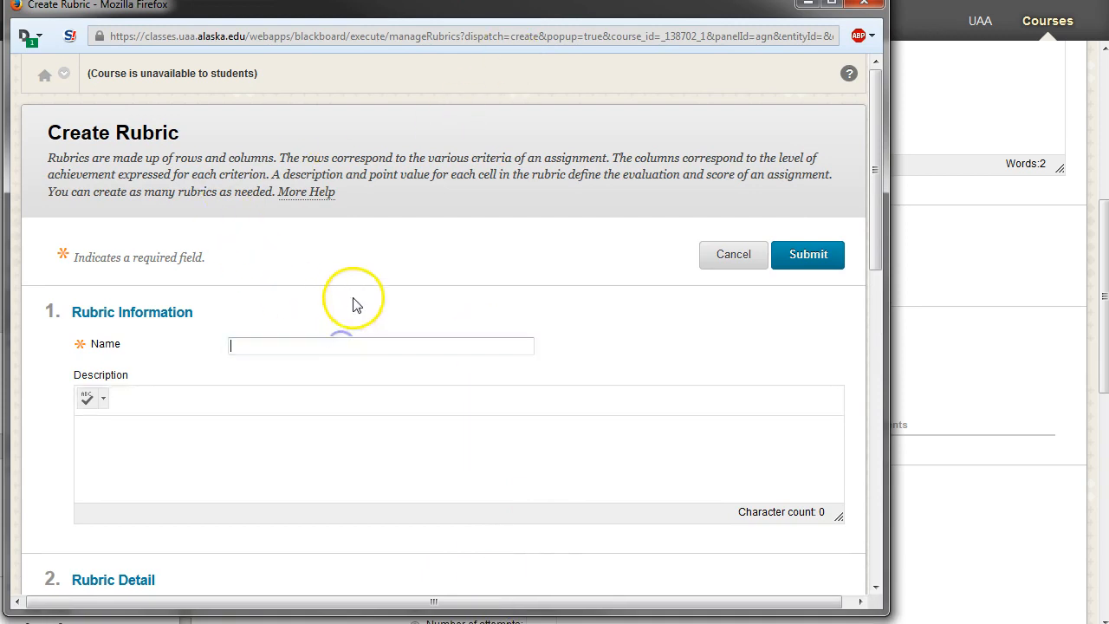
click(375, 345)
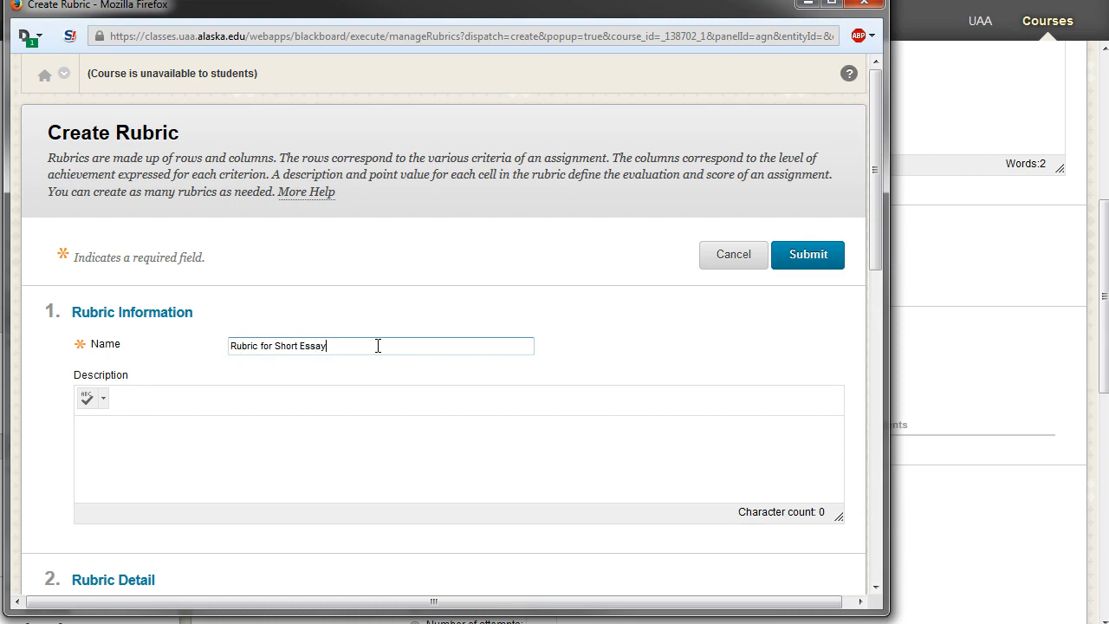
click(357, 426)
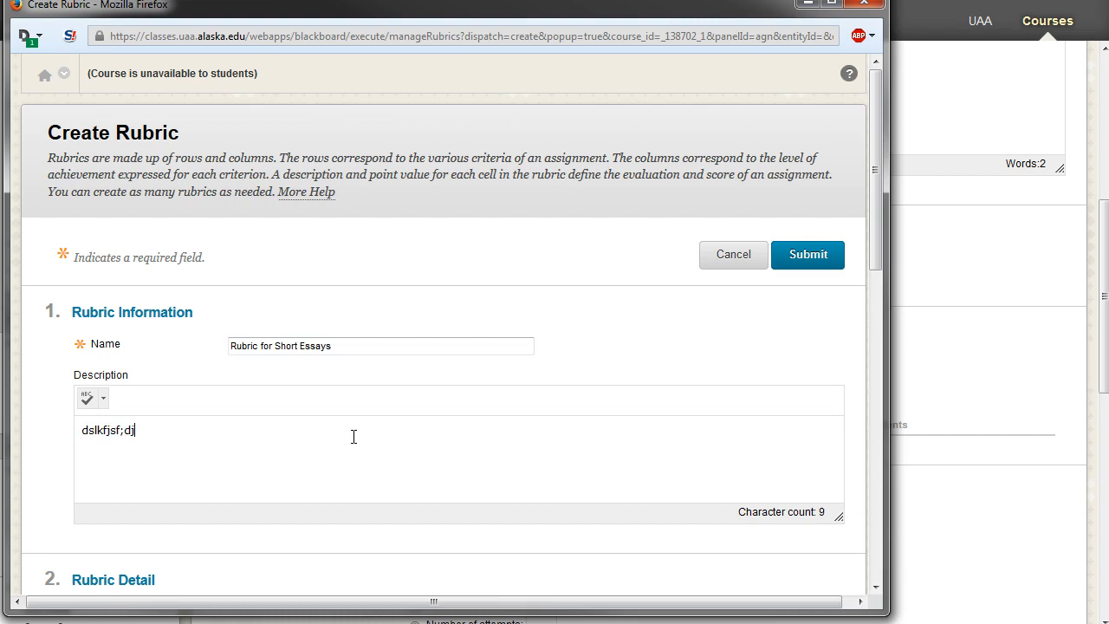
Step: Rename the Formatting criterion in the rubric grid as "Sentence Structure" and save the new name
scroll(353, 436, down, 10)
scroll(240, 173, up, 2)
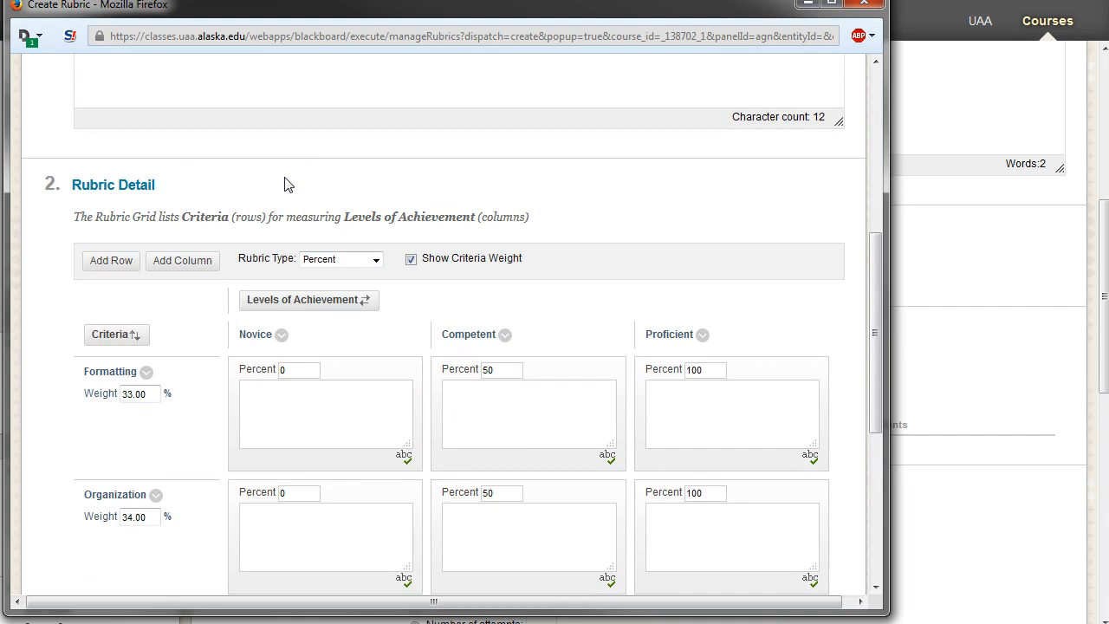
scroll(289, 185, down, 2)
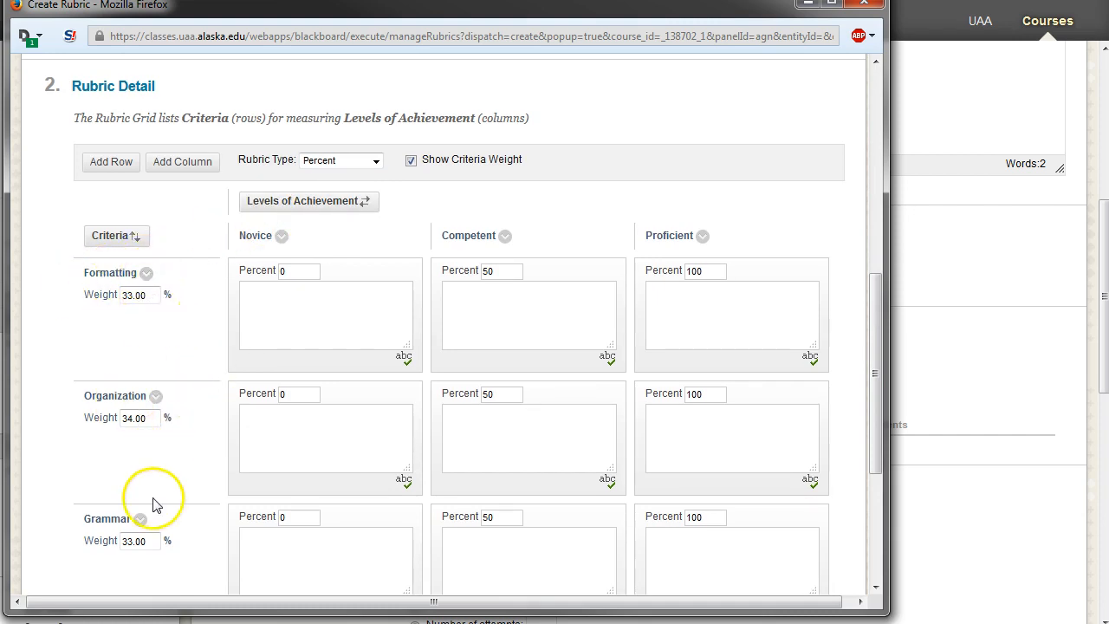
drag(76, 272, 139, 270)
click(134, 272)
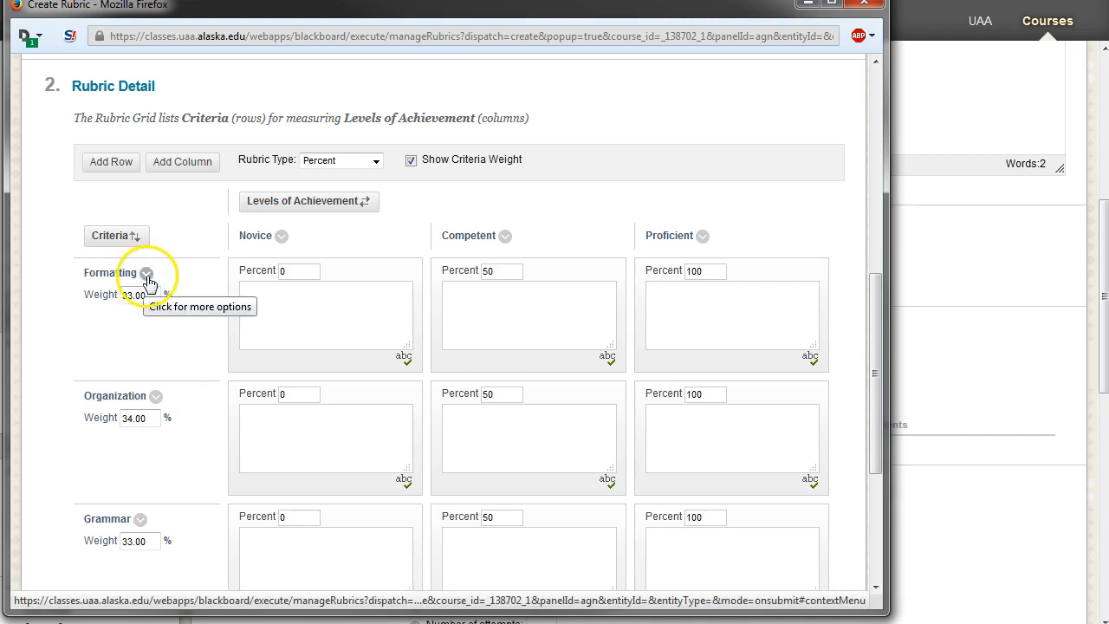
click(148, 276)
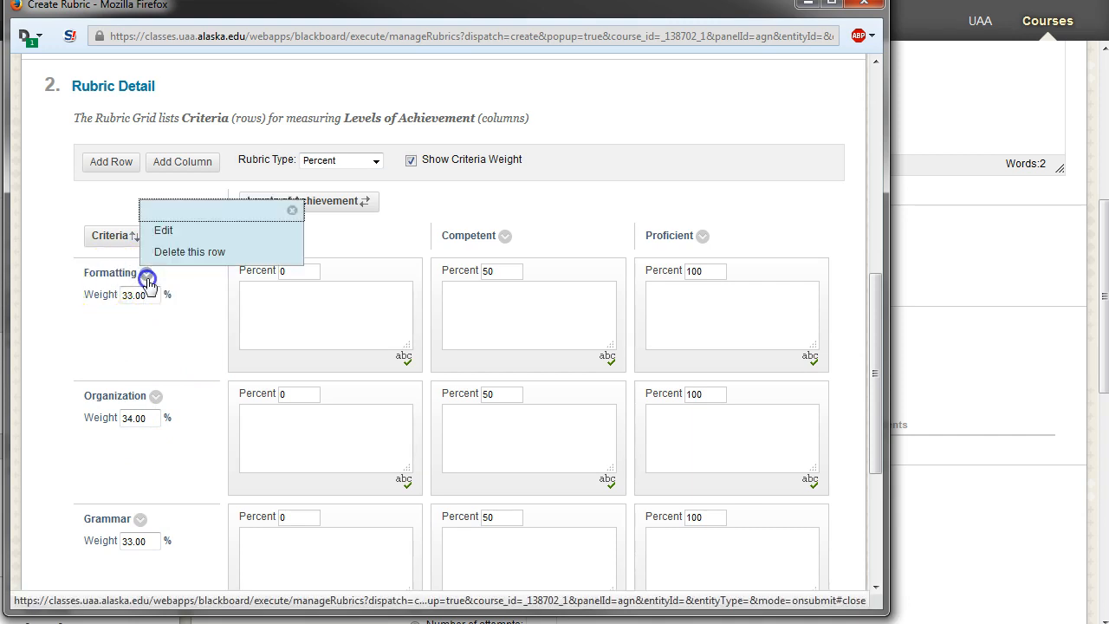
click(164, 231)
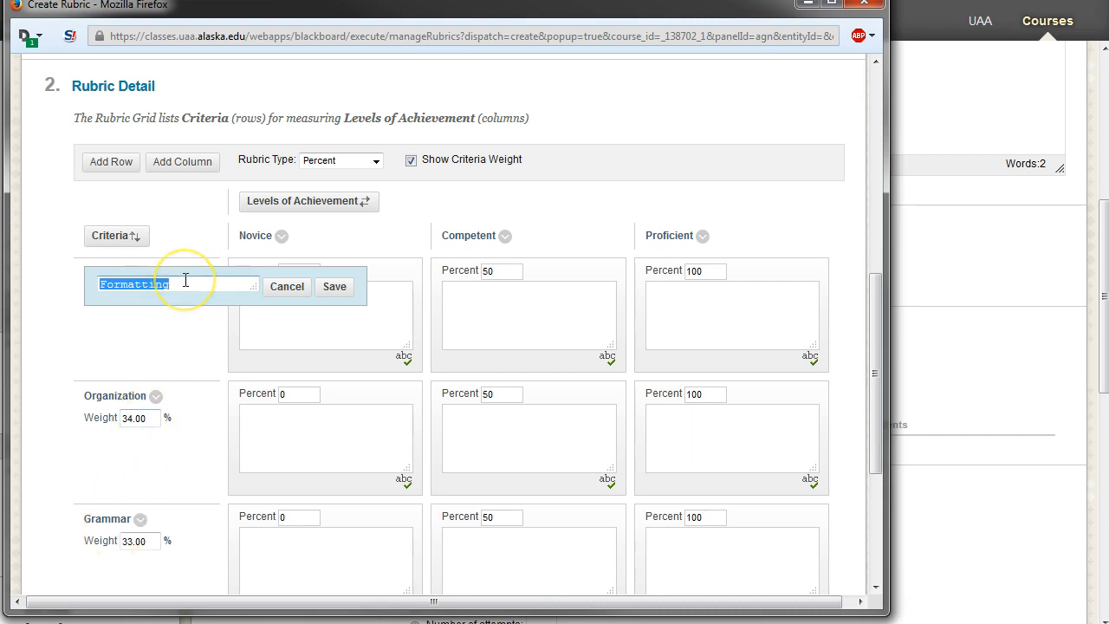
text(Sentence Structure)
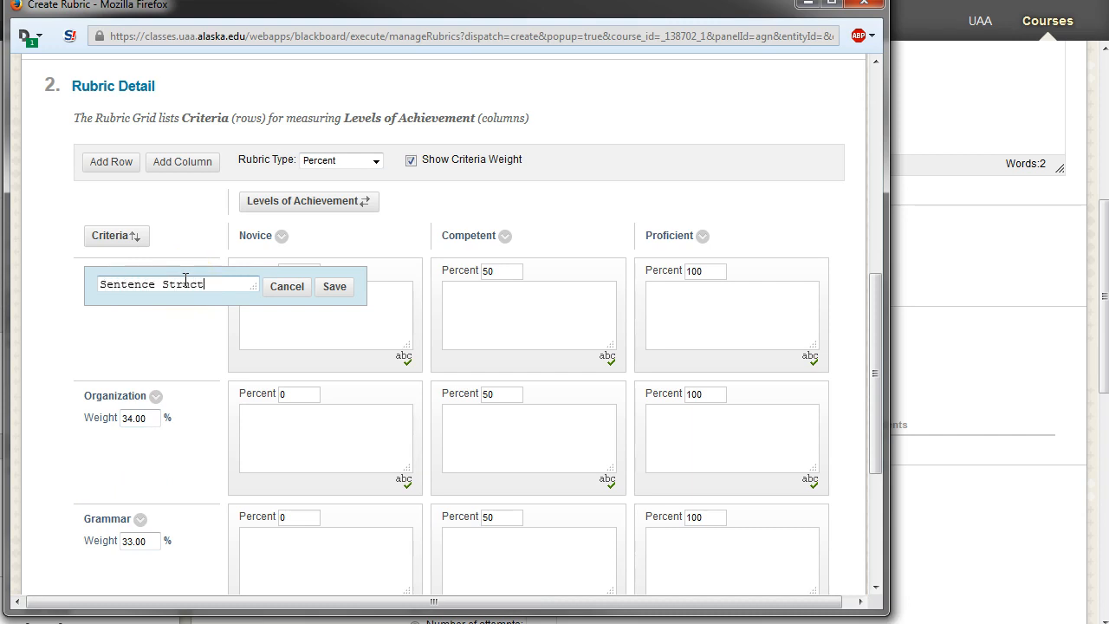
click(334, 286)
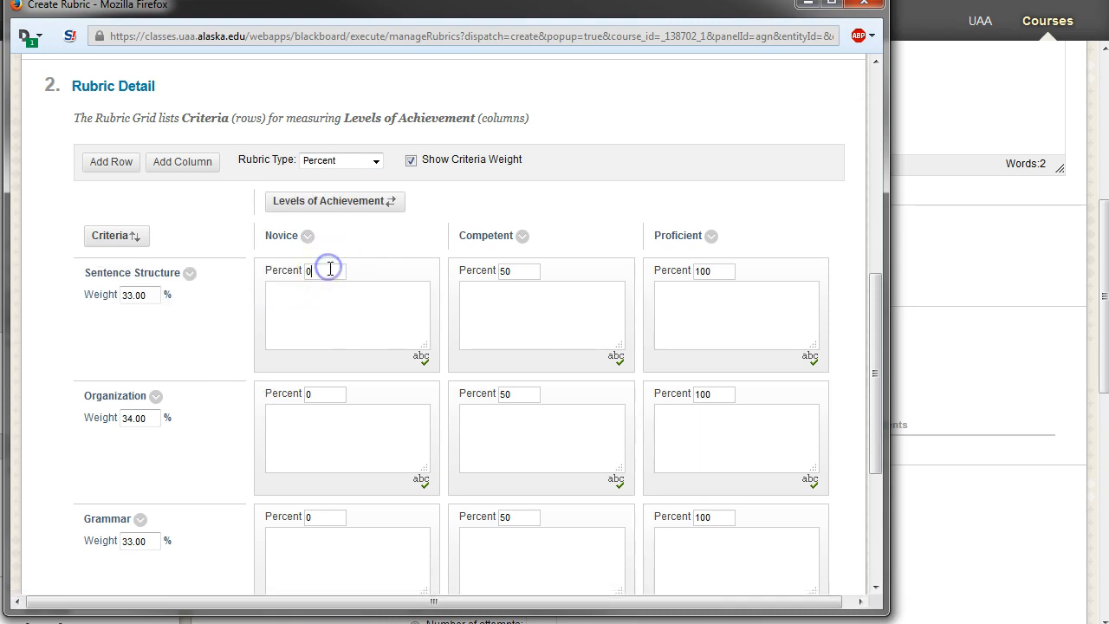
Step: Set the criteria weights to 50% for Sentence Structure, 25% for Organization, and 25% for Grammar
drag(149, 292, 103, 302)
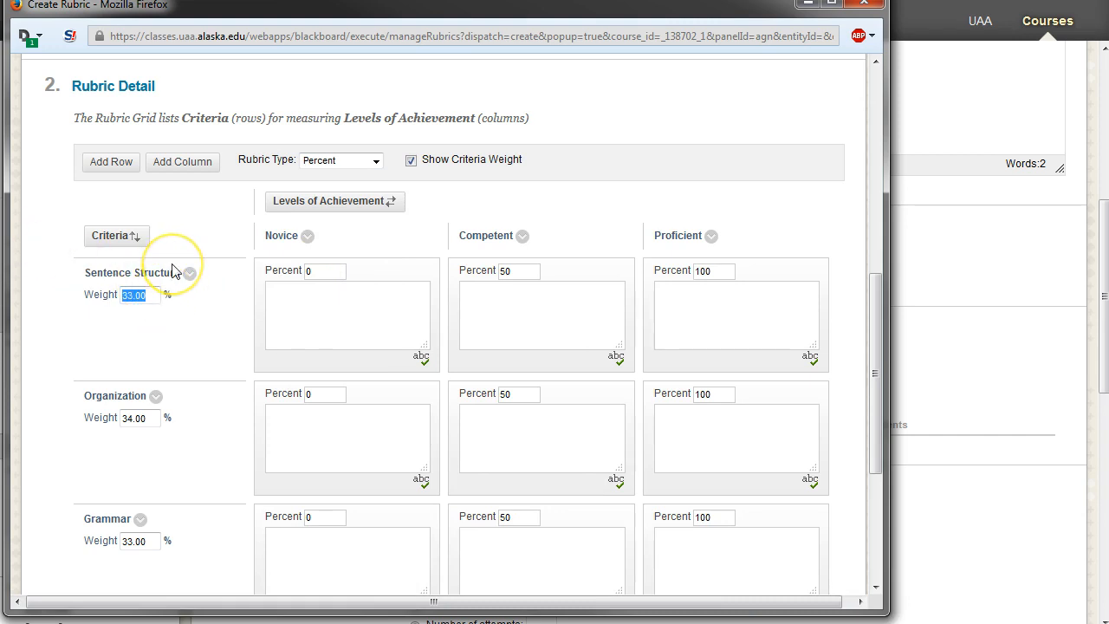
click(159, 424)
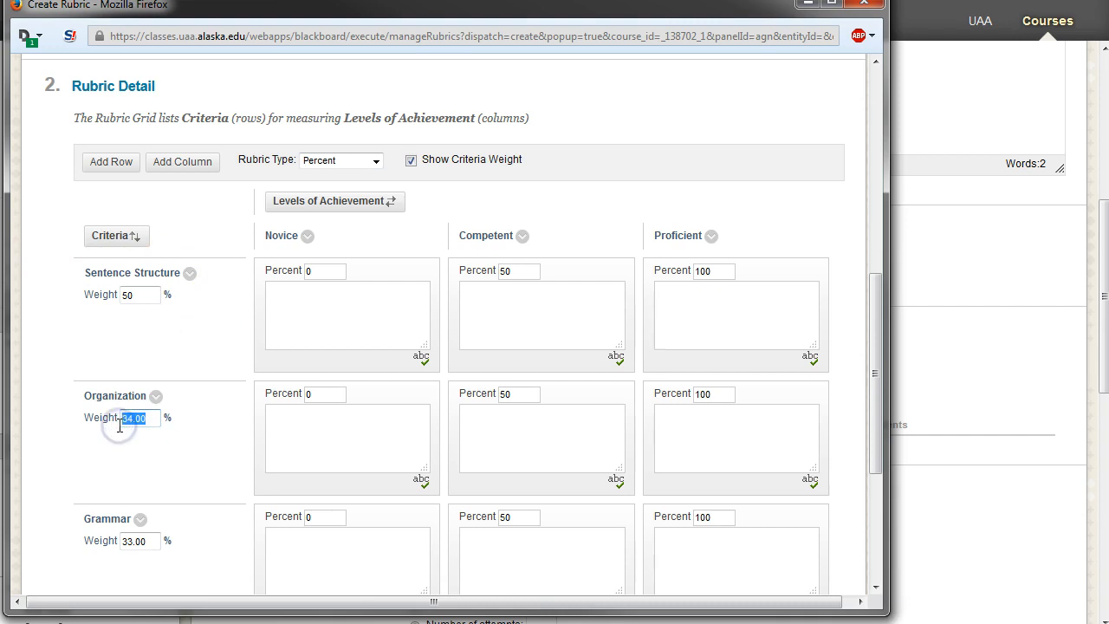
drag(153, 540, 86, 544)
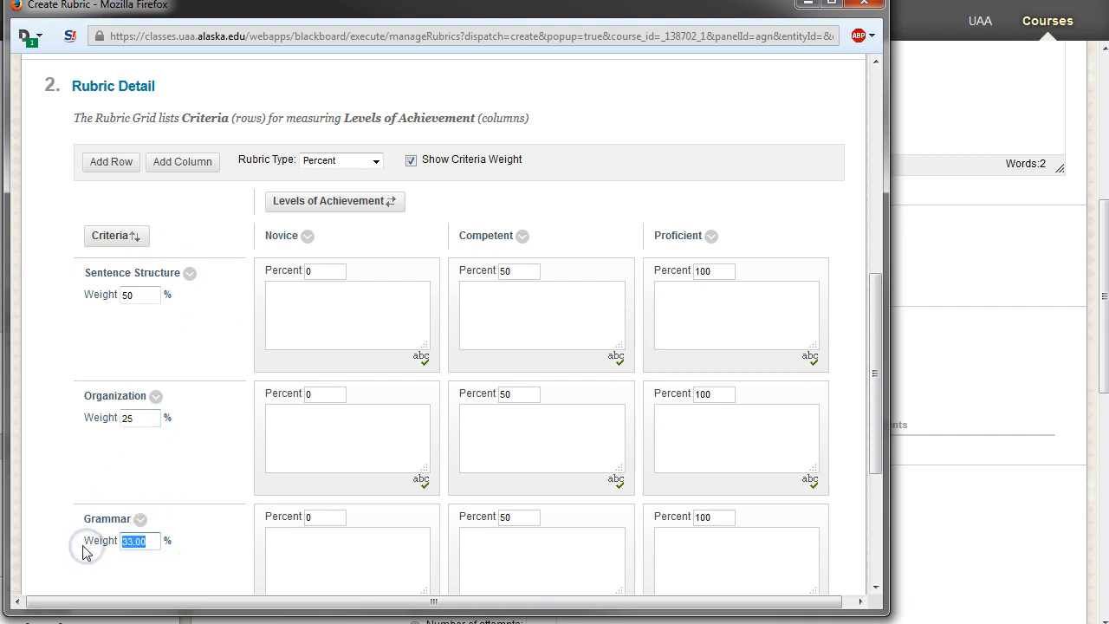
click(148, 424)
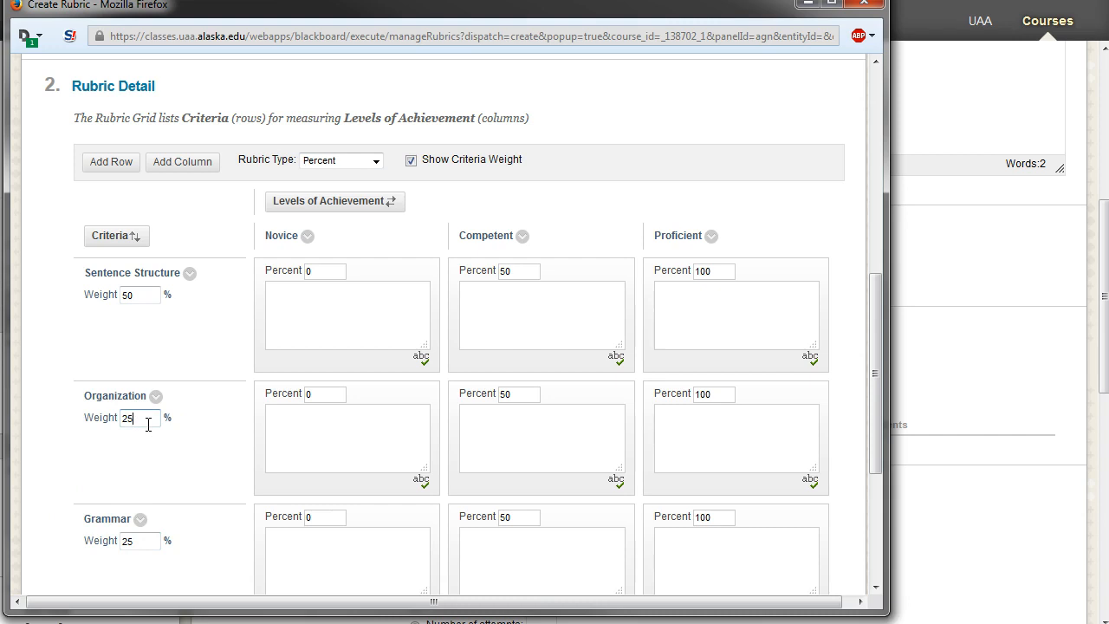
Step: Review the rubric grid's description cells and achievement levels, from the Sentence Structure row through the total weight
click(308, 300)
scroll(309, 347, down, 5)
scroll(317, 371, up, 4)
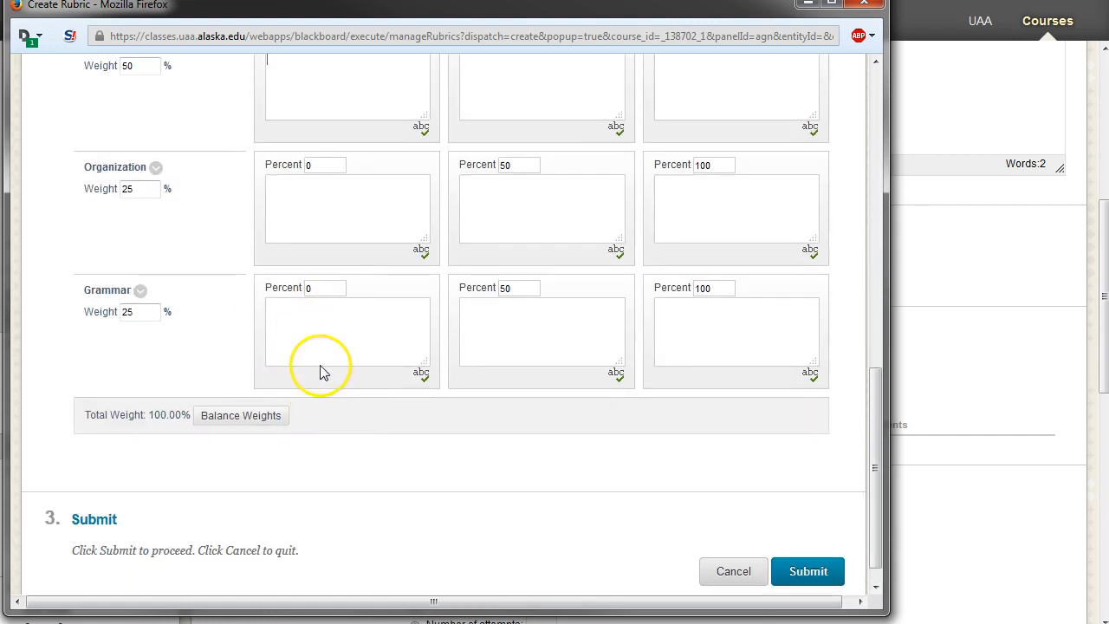
scroll(538, 260, down, 3)
scroll(530, 306, up, 3)
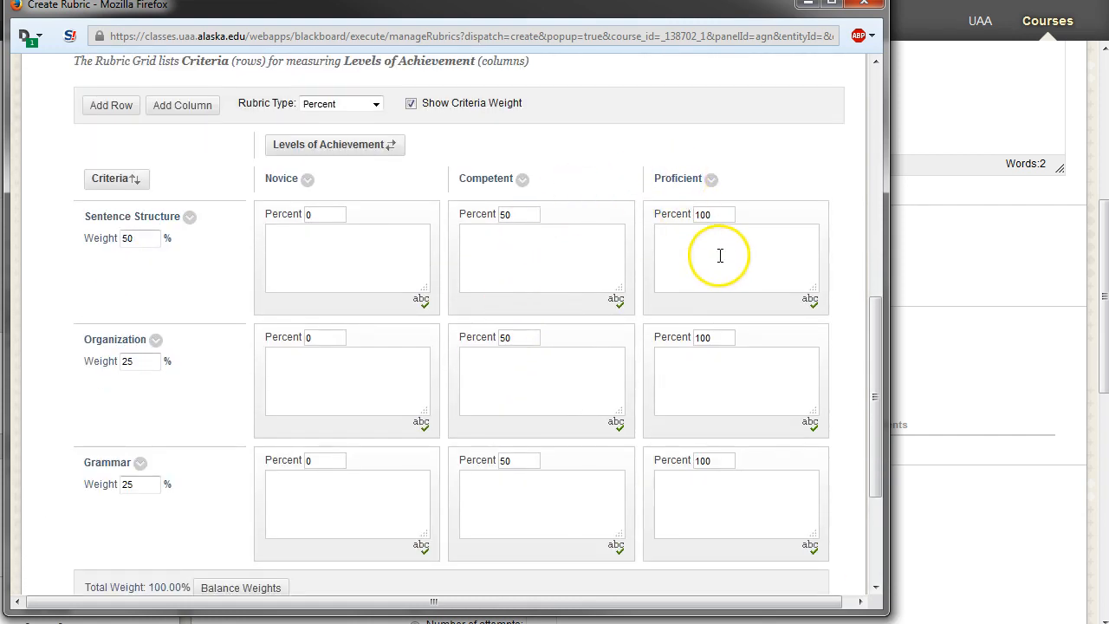
scroll(718, 254, down, 2)
scroll(722, 222, up, 2)
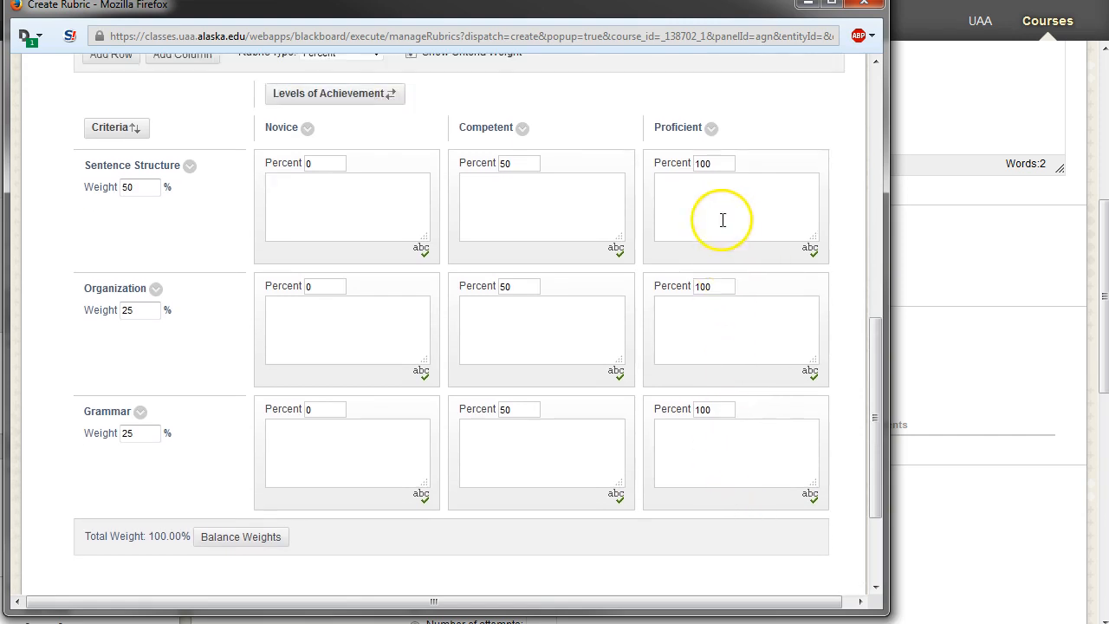
Step: Check the Sentence Structure row's percentages for each achievement level, its weight, and the rubric's total weight
click(325, 214)
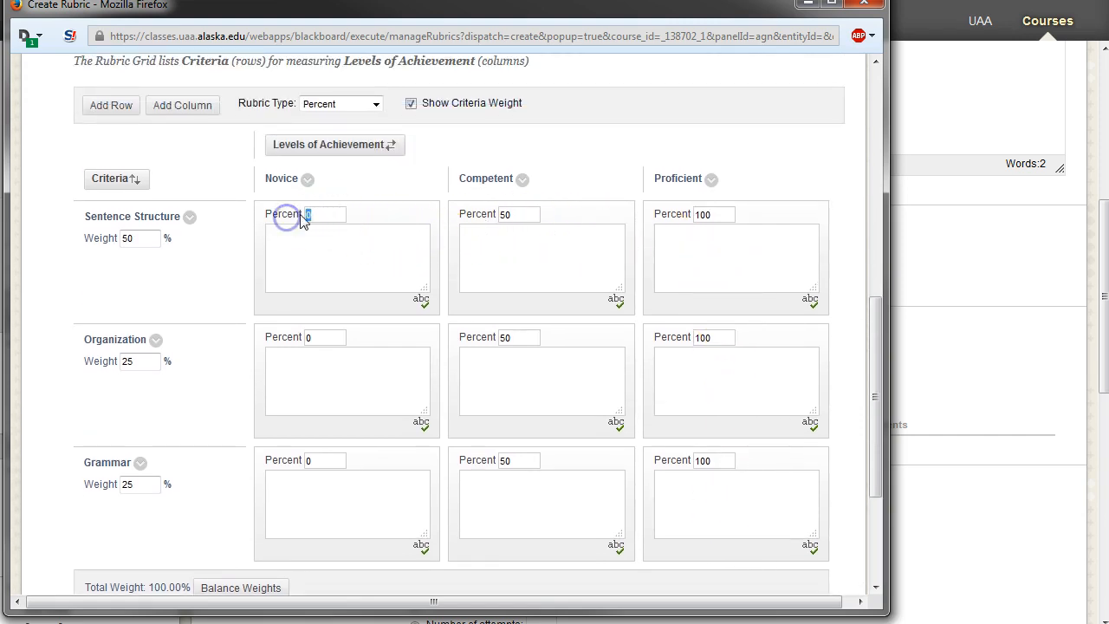
double_click(507, 214)
double_click(701, 214)
double_click(101, 239)
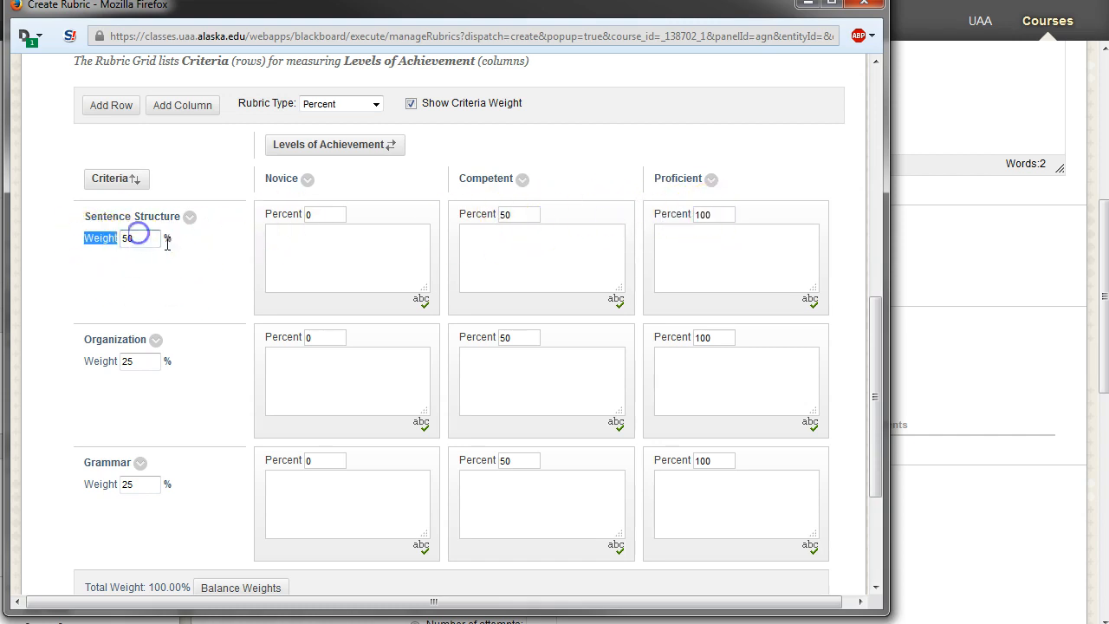
scroll(375, 433, down, 4)
scroll(438, 430, up, 3)
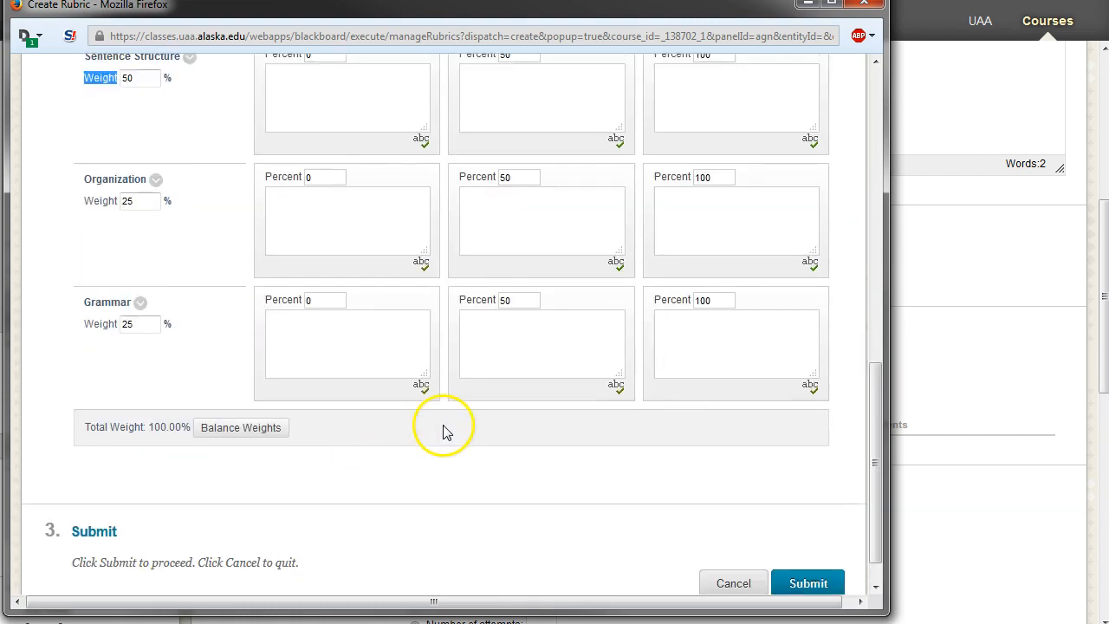
scroll(443, 434, down, 1)
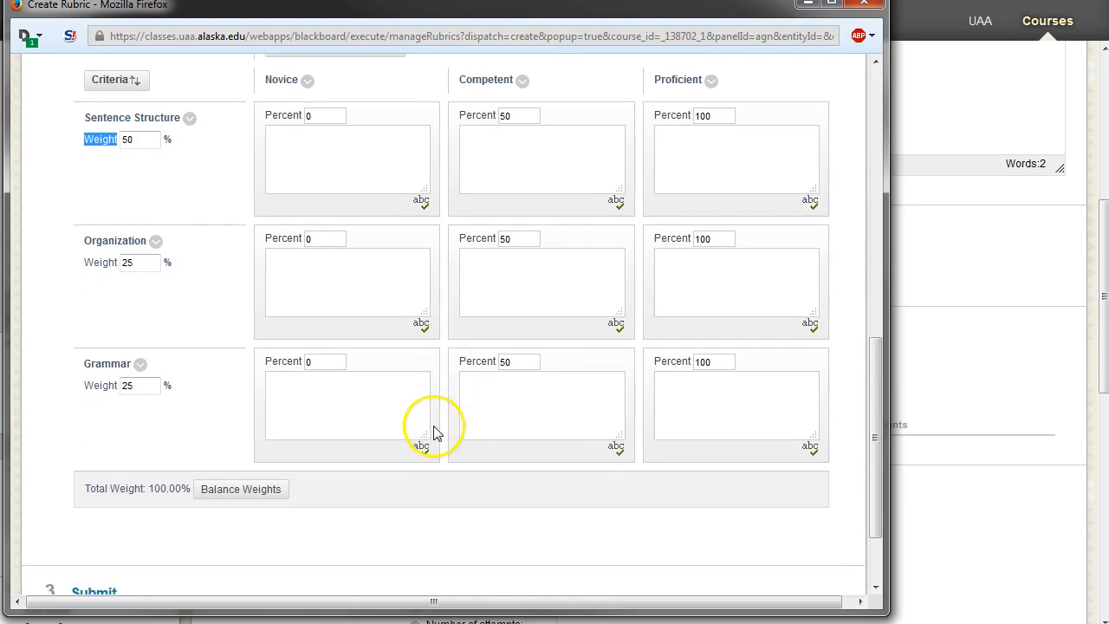
click(154, 490)
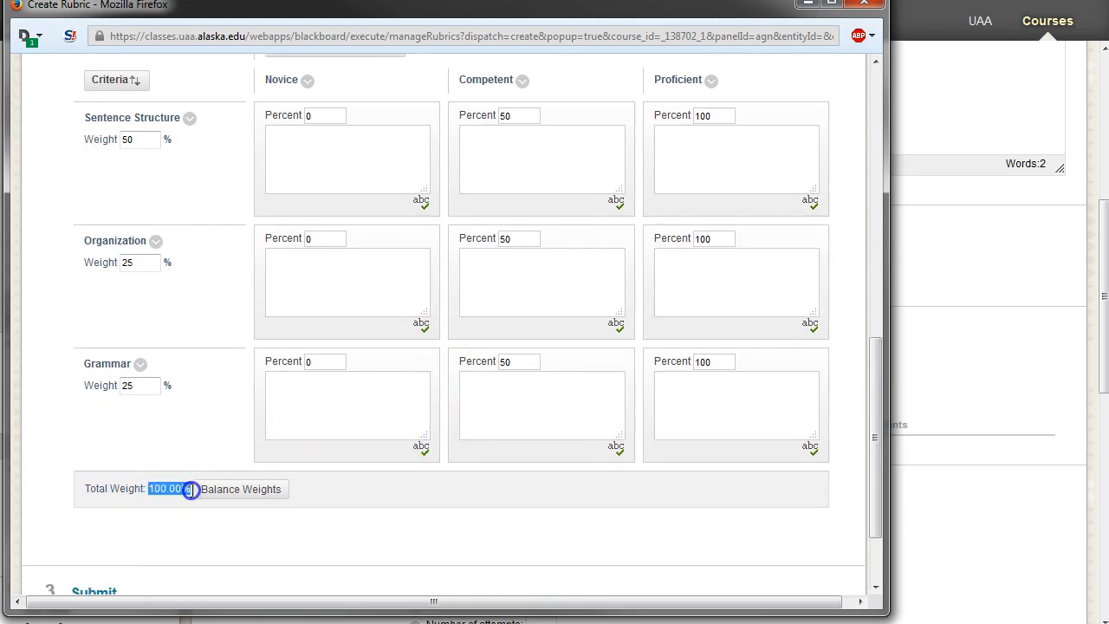
click(148, 489)
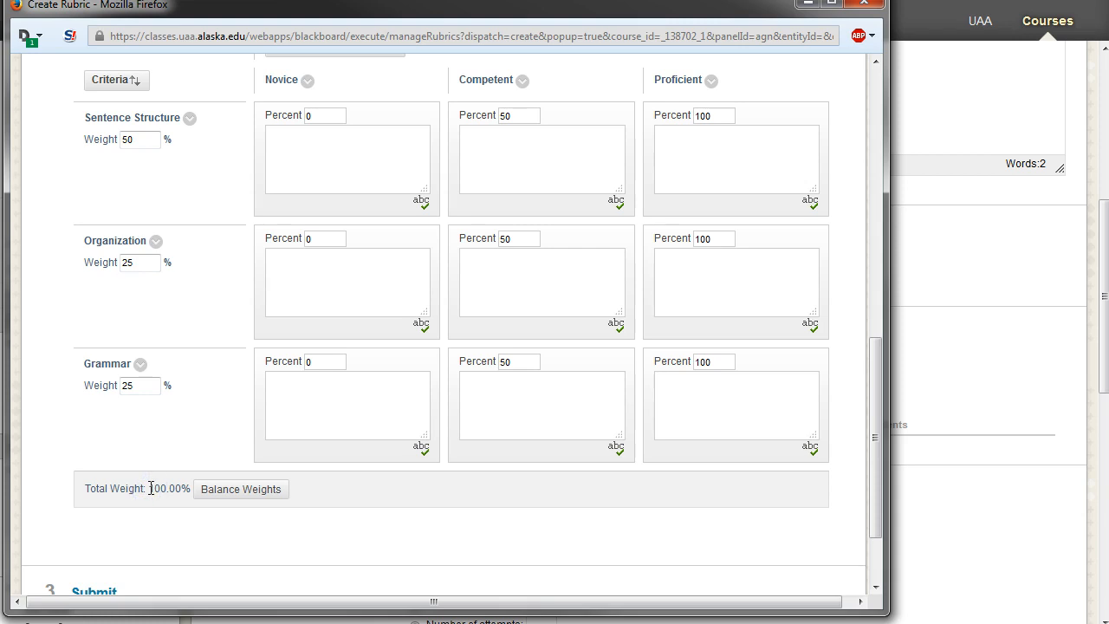
Step: Add a fourth achievement level column to the rubric grid and rename it "Above & Beyond Mastery"
scroll(153, 486, down, 2)
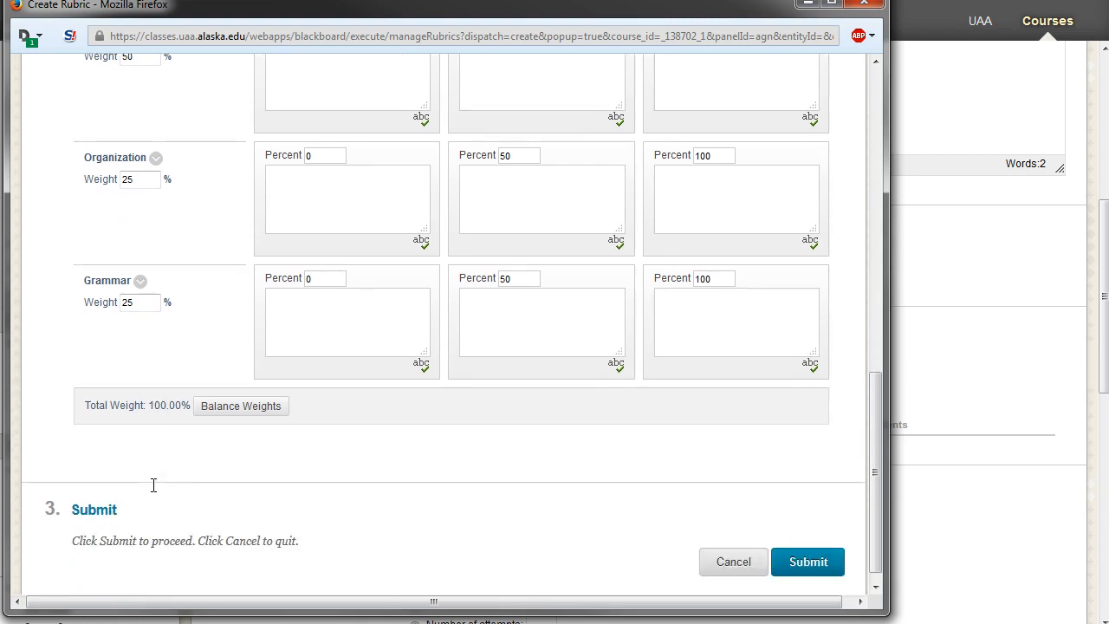
scroll(379, 421, up, 4)
scroll(373, 420, up, 1)
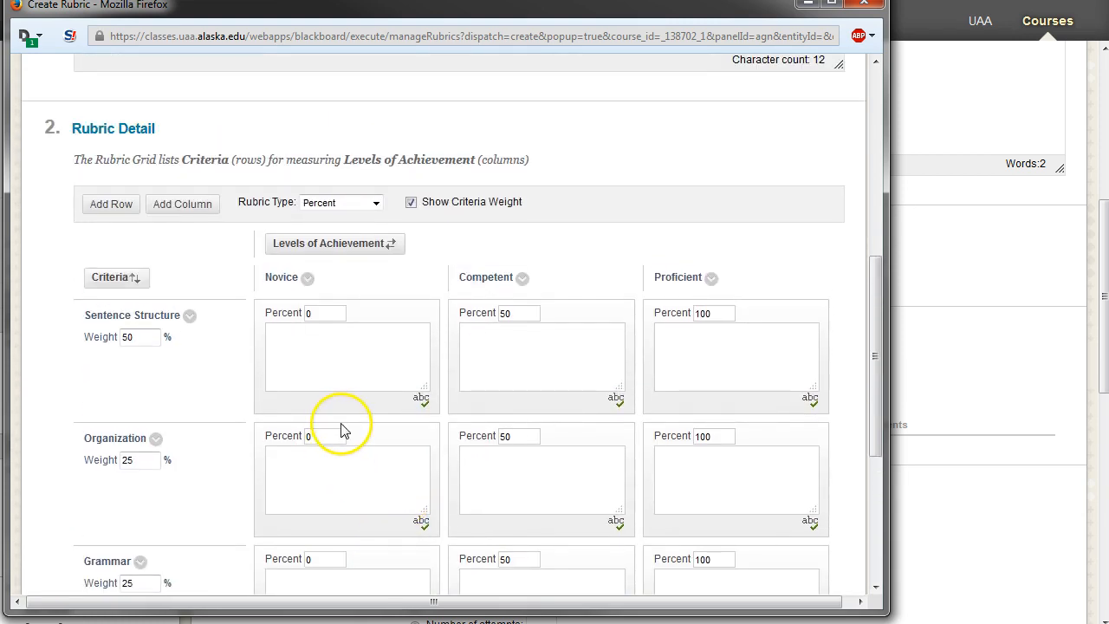
scroll(341, 425, down, 2)
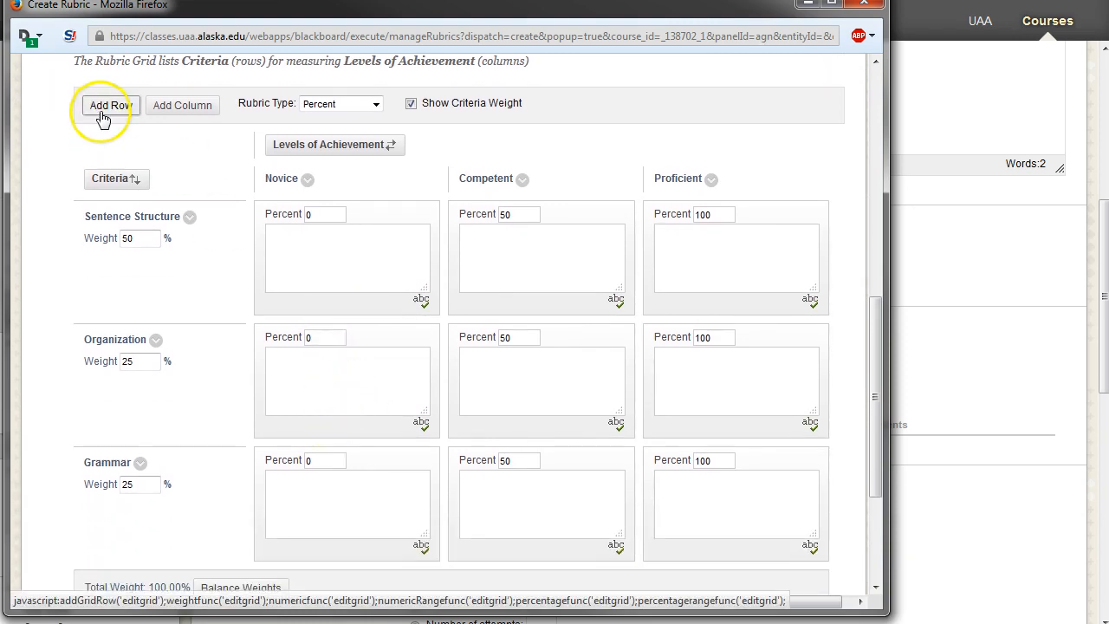
click(176, 117)
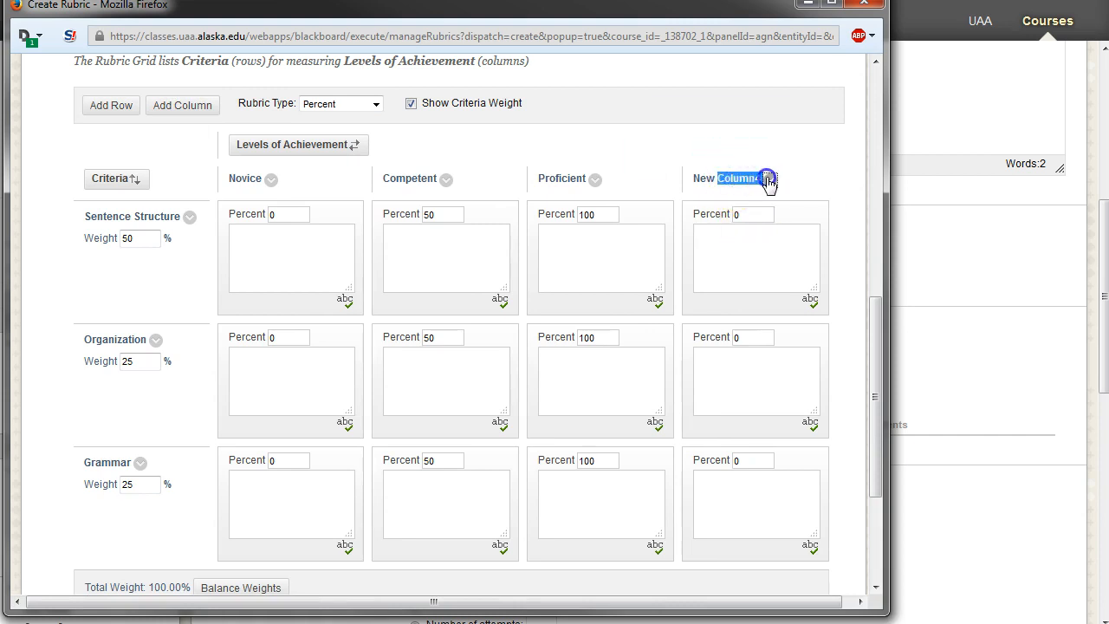
click(768, 179)
click(694, 139)
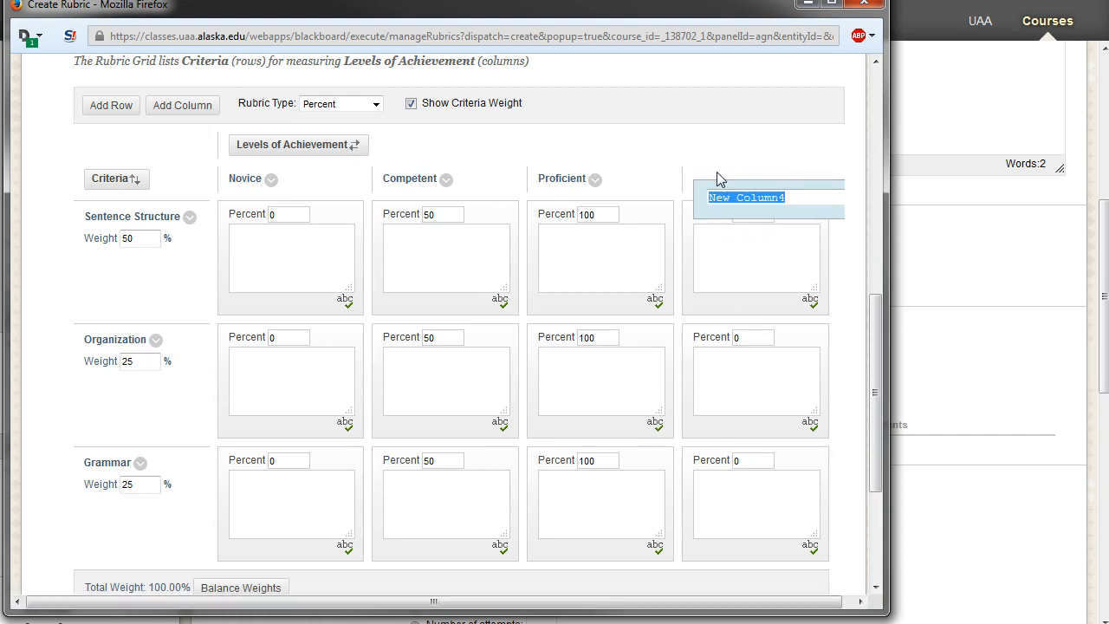
text(Above & )
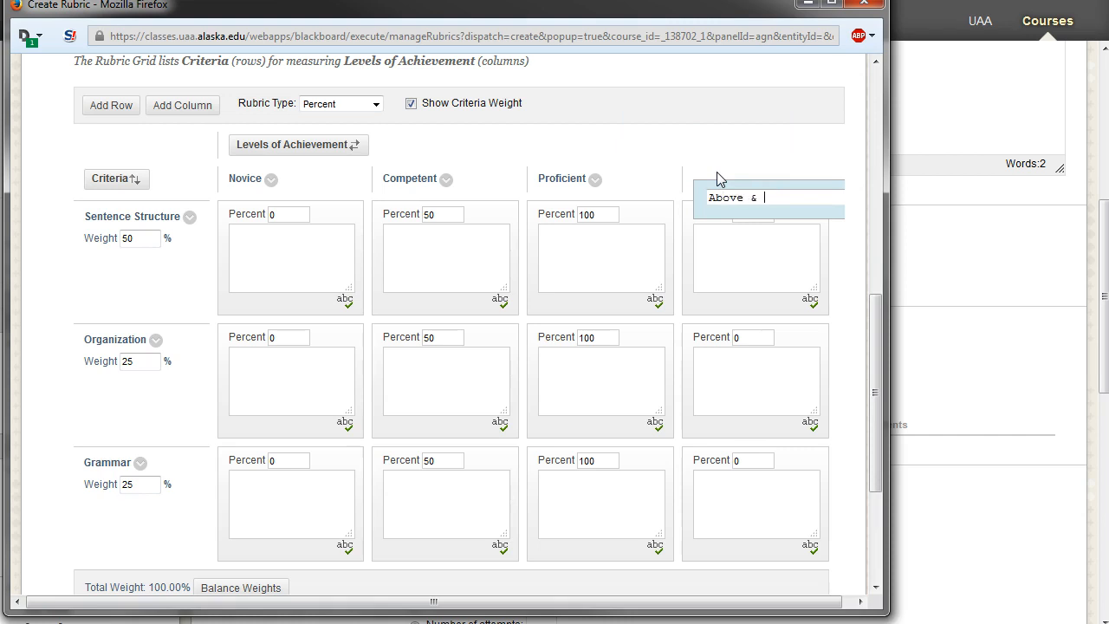
text(Beyond Mastery)
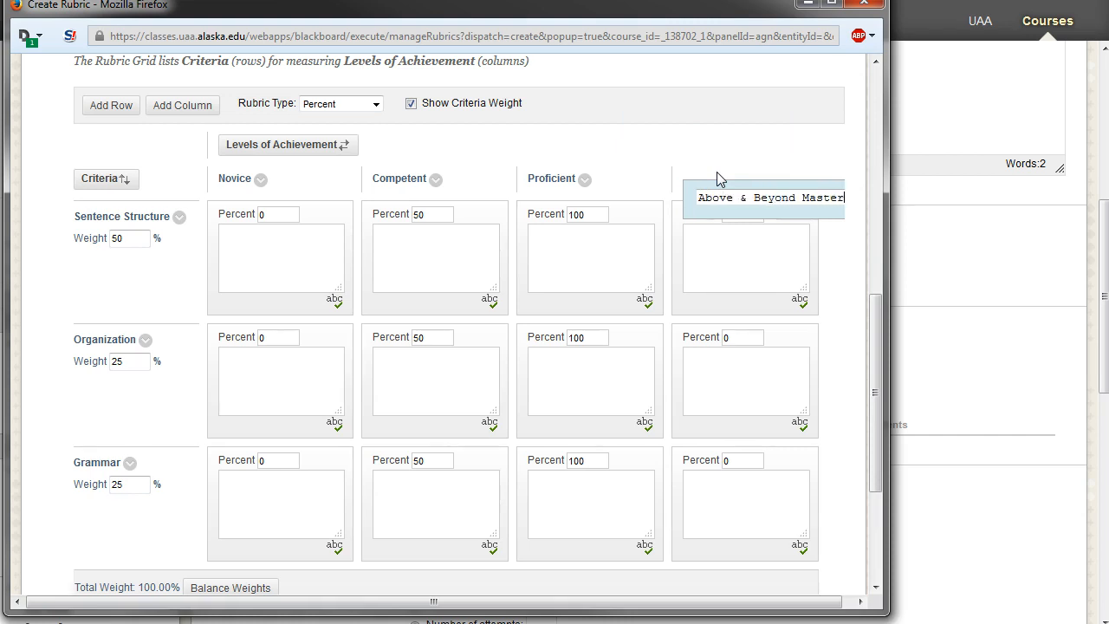
key(Return)
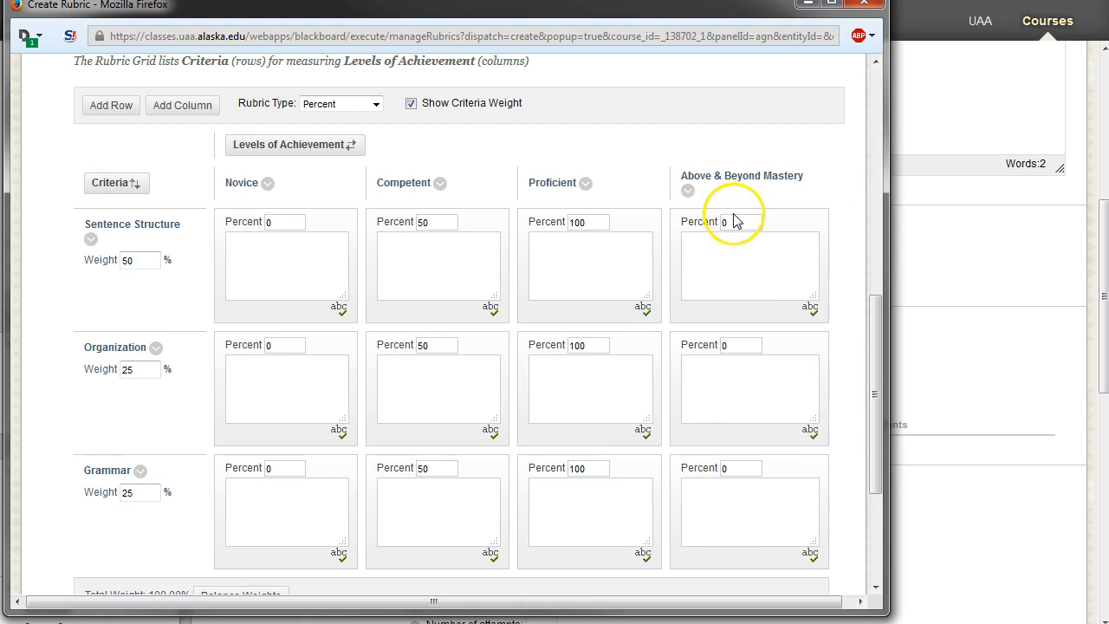
Step: Set the Sentence Structure percentage for the Above & Beyond Mastery level to 110
click(704, 232)
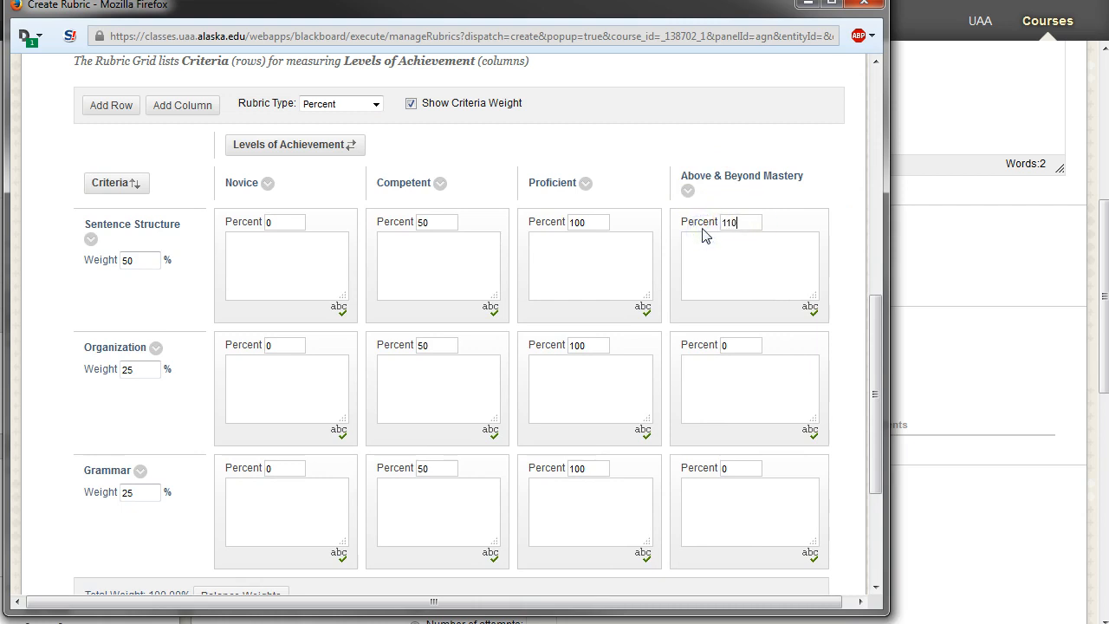
scroll(725, 253, down, 3)
scroll(725, 251, up, 4)
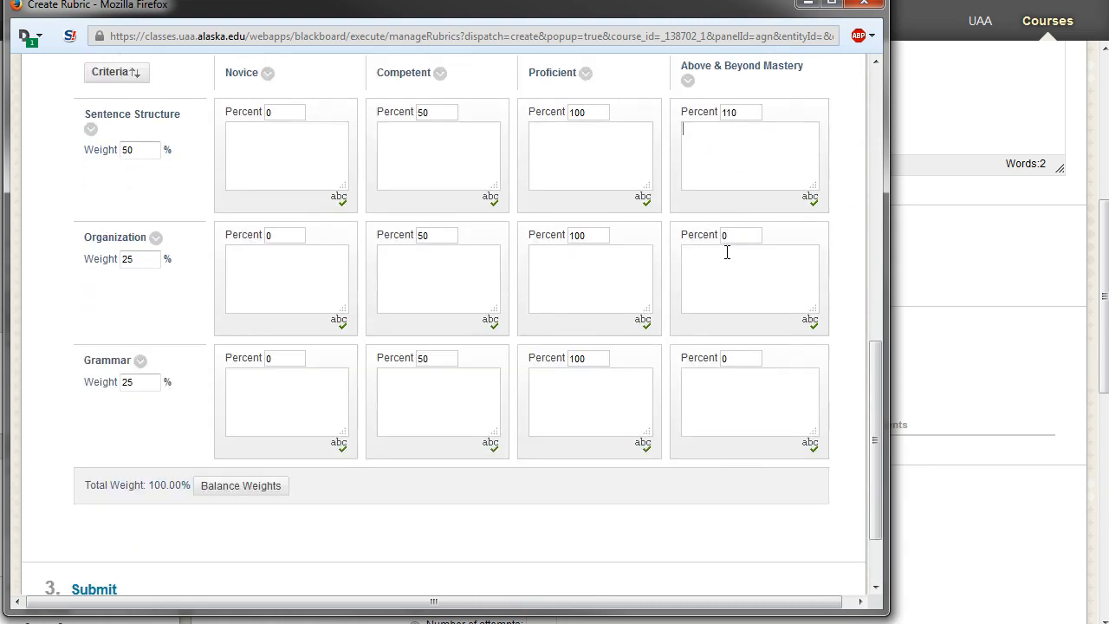
scroll(709, 257, down, 2)
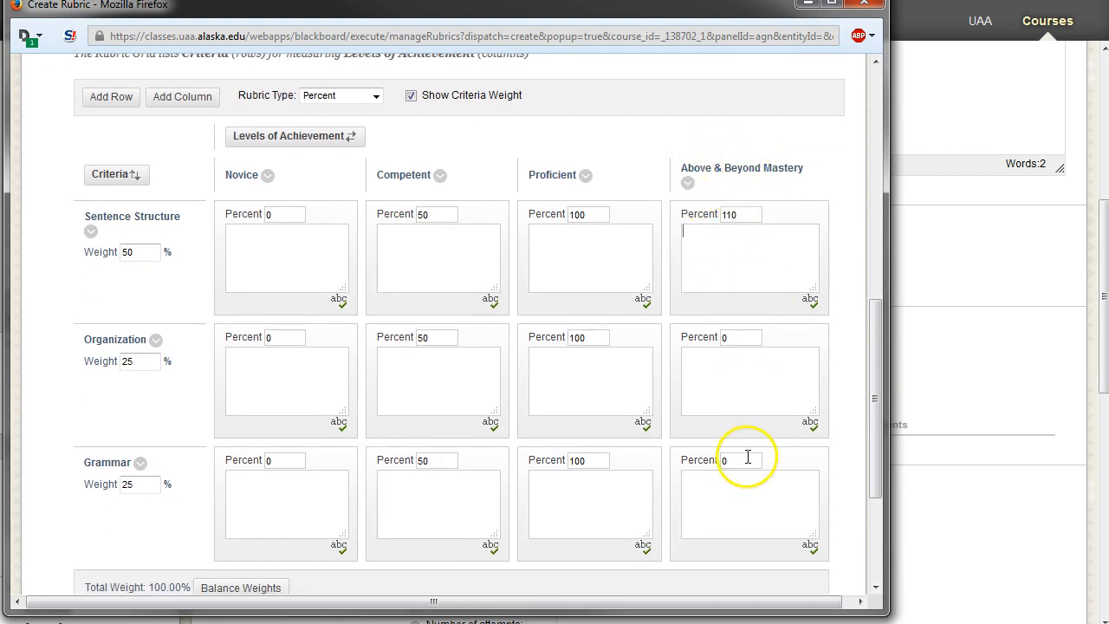
click(741, 245)
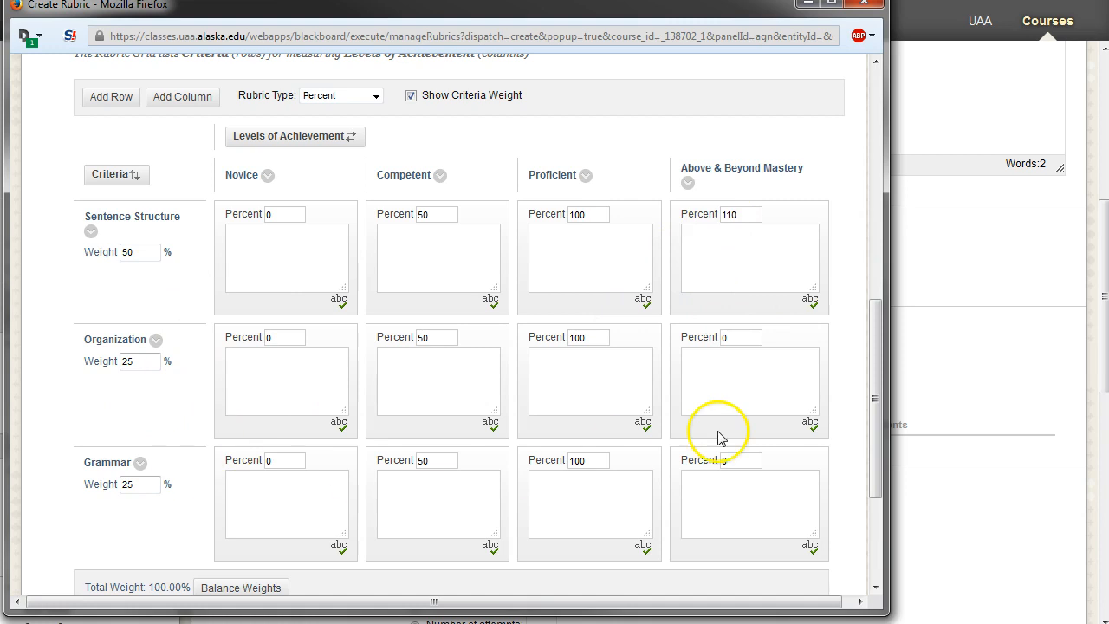
Step: Add a fourth criterion row to the rubric grid and rename it "Use of Infographics"
click(110, 97)
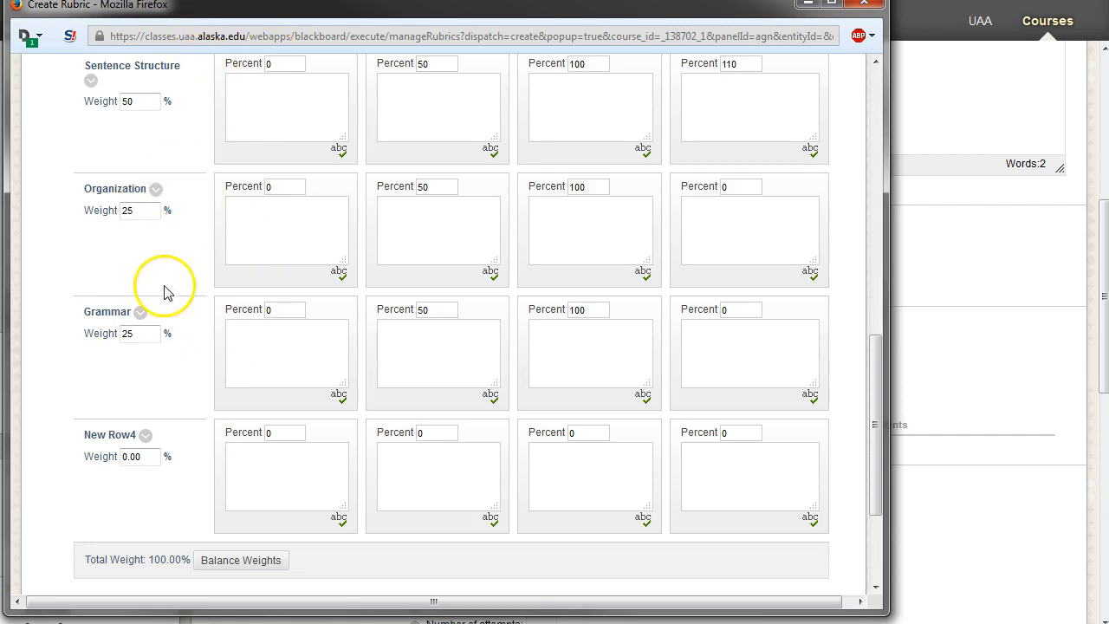
click(145, 435)
click(173, 389)
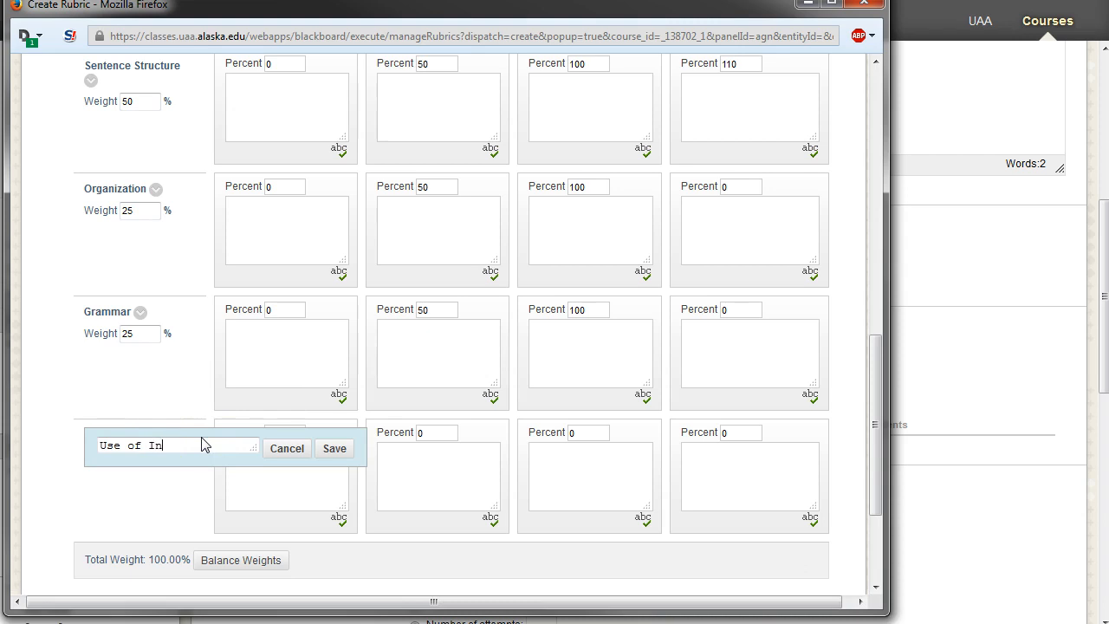
click(334, 447)
scroll(252, 416, down, 3)
click(271, 309)
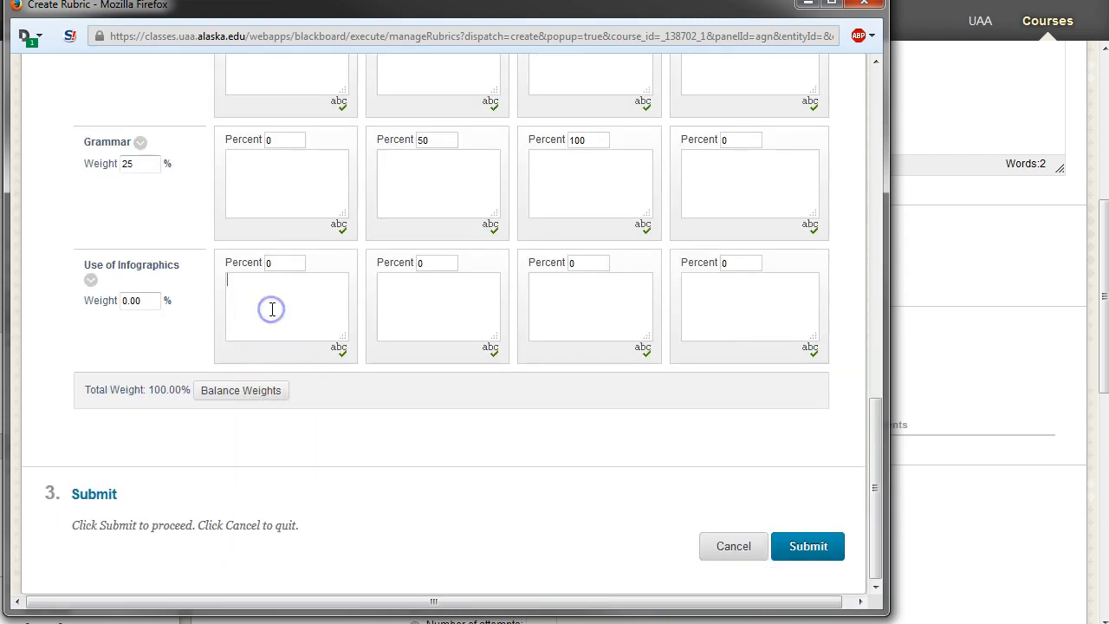
Step: Check the achievement level columns against the Use of Infographics row and try to submit the rubric
scroll(278, 325, up, 2)
scroll(336, 398, up, 3)
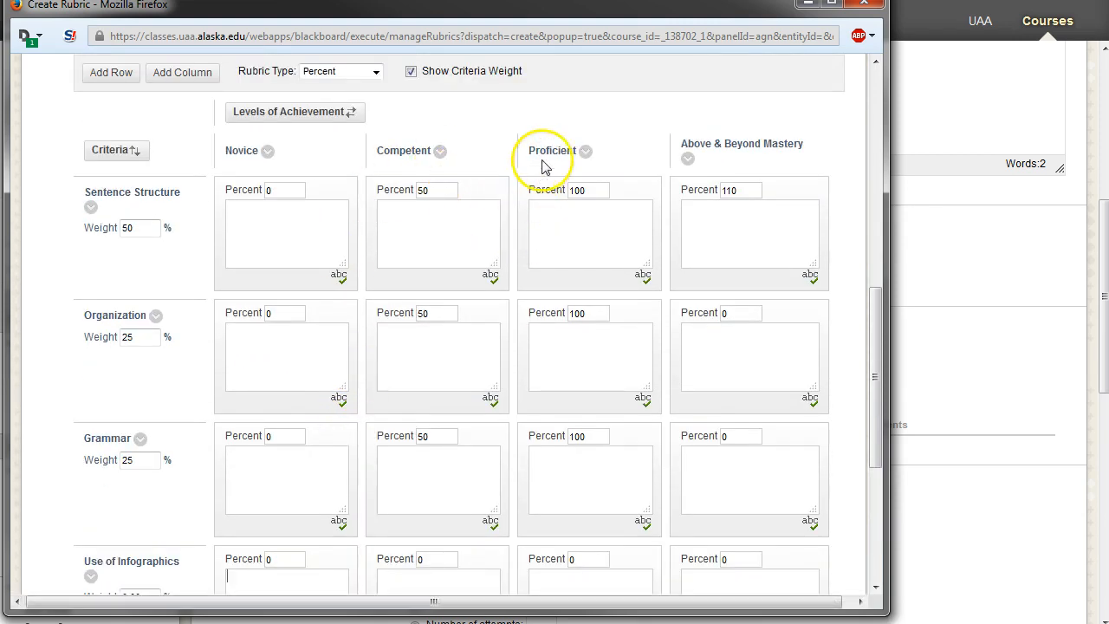
scroll(735, 350, down, 3)
drag(297, 402, 901, 413)
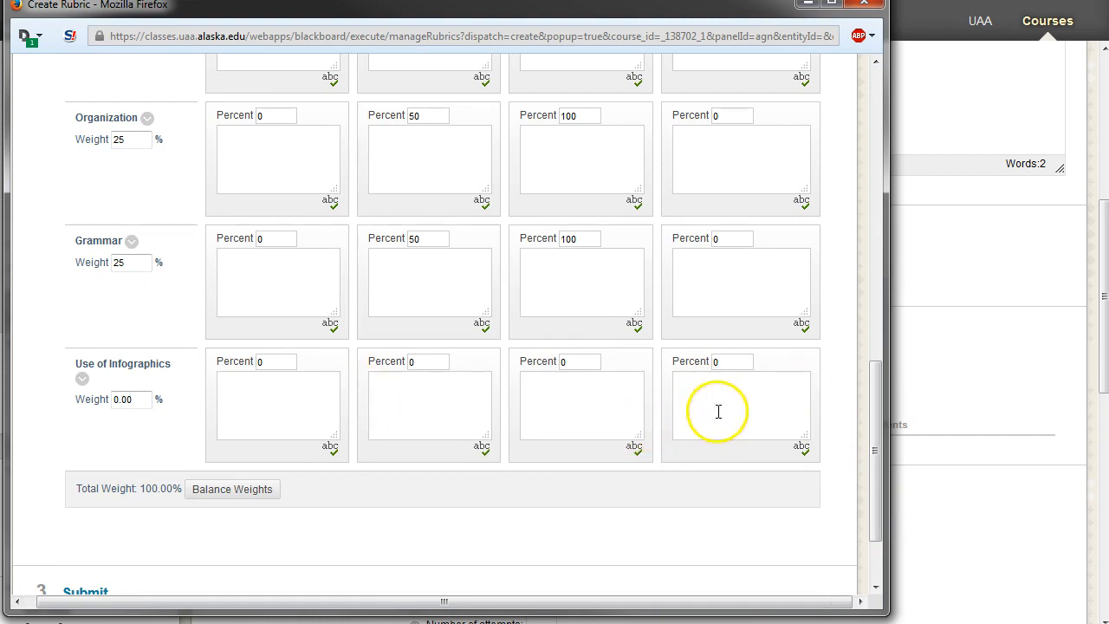
scroll(780, 403, down, 3)
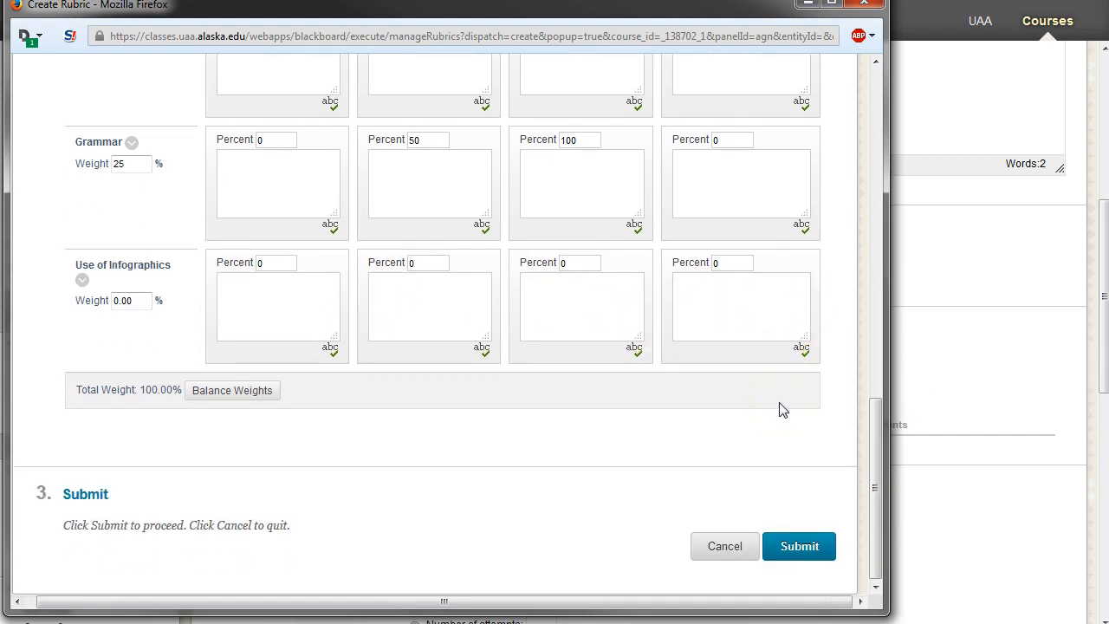
scroll(795, 512, up, 2)
scroll(794, 512, down, 2)
click(801, 544)
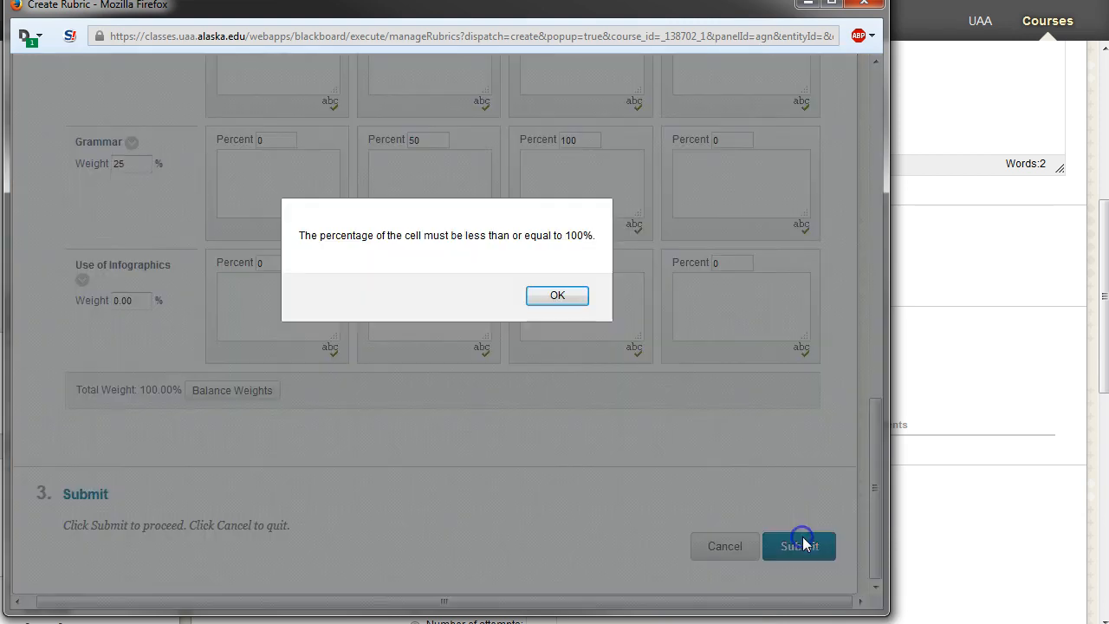
click(565, 297)
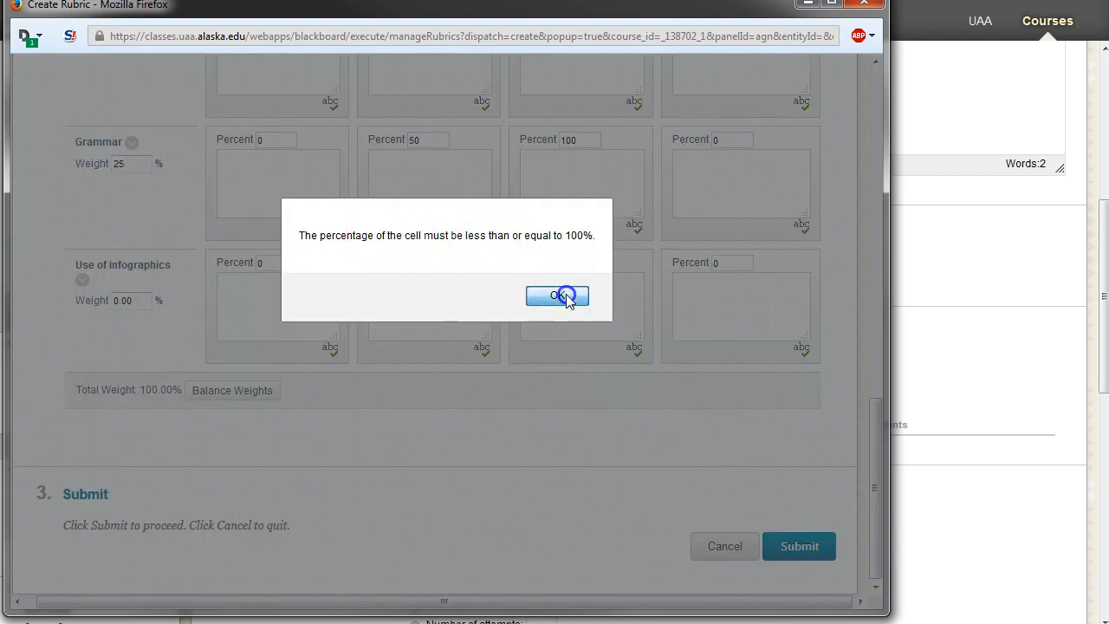
Step: Set the Sentence Structure percentage for the Above & Beyond Mastery level to 100
scroll(758, 364, down, 5)
double_click(743, 264)
click(719, 319)
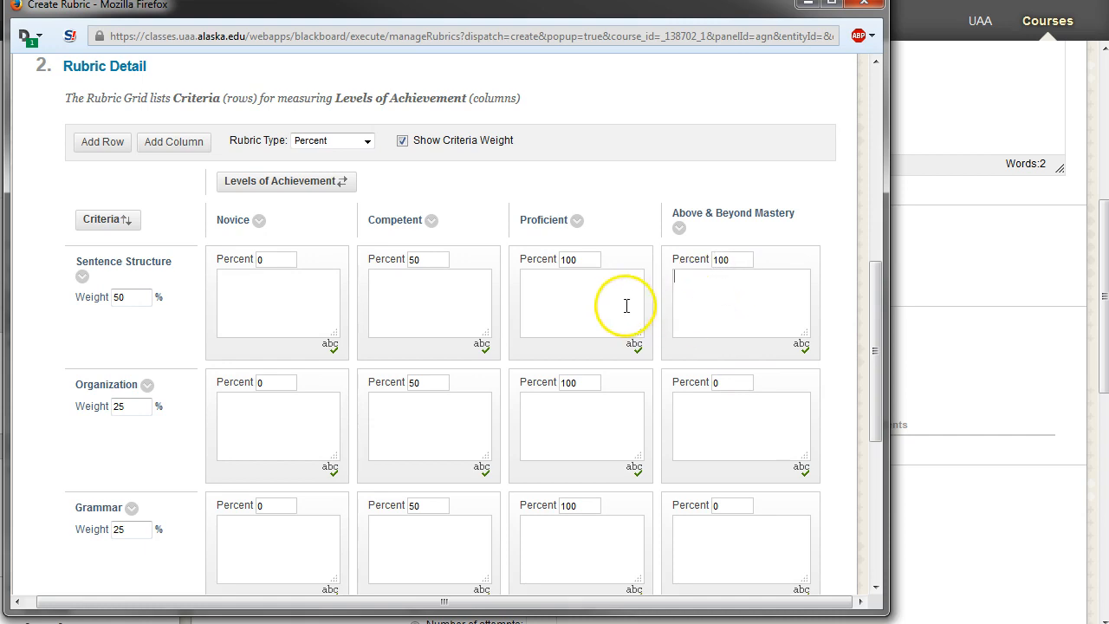
Step: Set the Proficient percentage to 95 for the Sentence Structure, Organization and Grammar criteria
drag(587, 259, 510, 281)
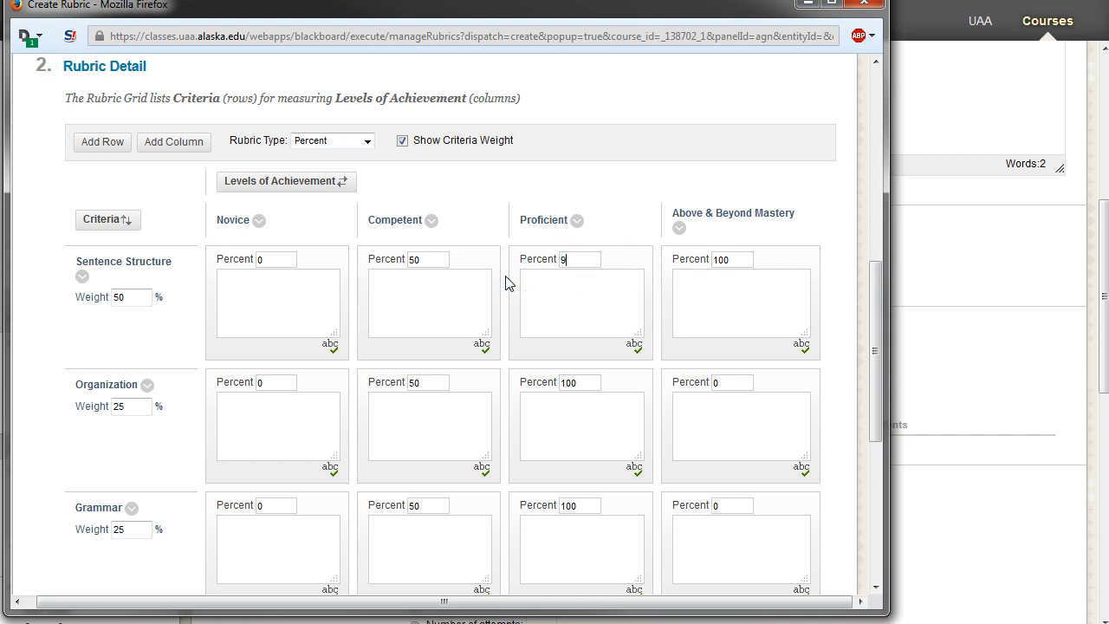
scroll(576, 314, down, 2)
click(564, 293)
drag(587, 278, 540, 294)
text(95)
drag(596, 401, 541, 406)
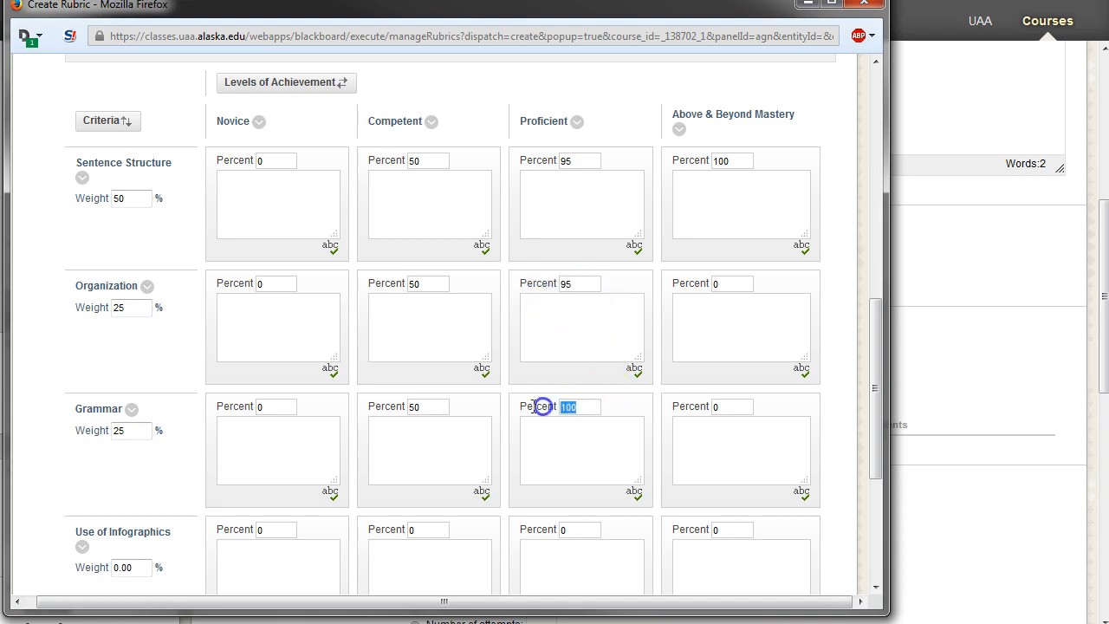
text(95)
Step: Set the Above & Beyond Mastery percentage to 100 for the Organization, Grammar and Use of Infographics criteria
drag(733, 284, 695, 278)
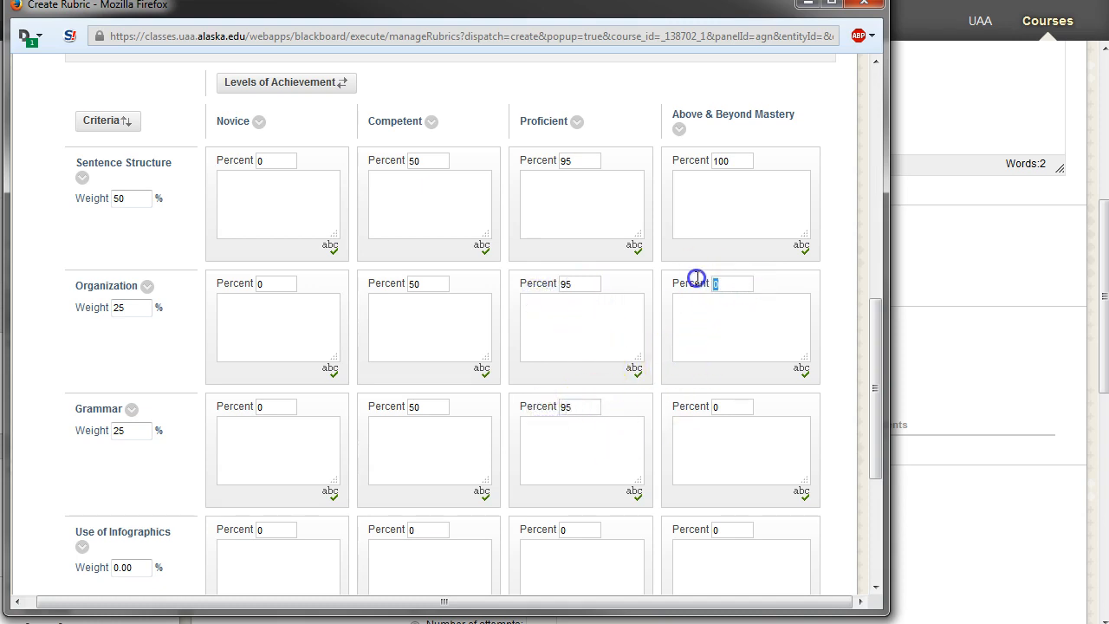
text(100)
drag(733, 407, 703, 434)
text(100)
scroll(763, 432, down, 2)
text(100)
Step: Set the Proficient percentage of the Use of Infographics criterion to 95
drag(577, 426, 535, 440)
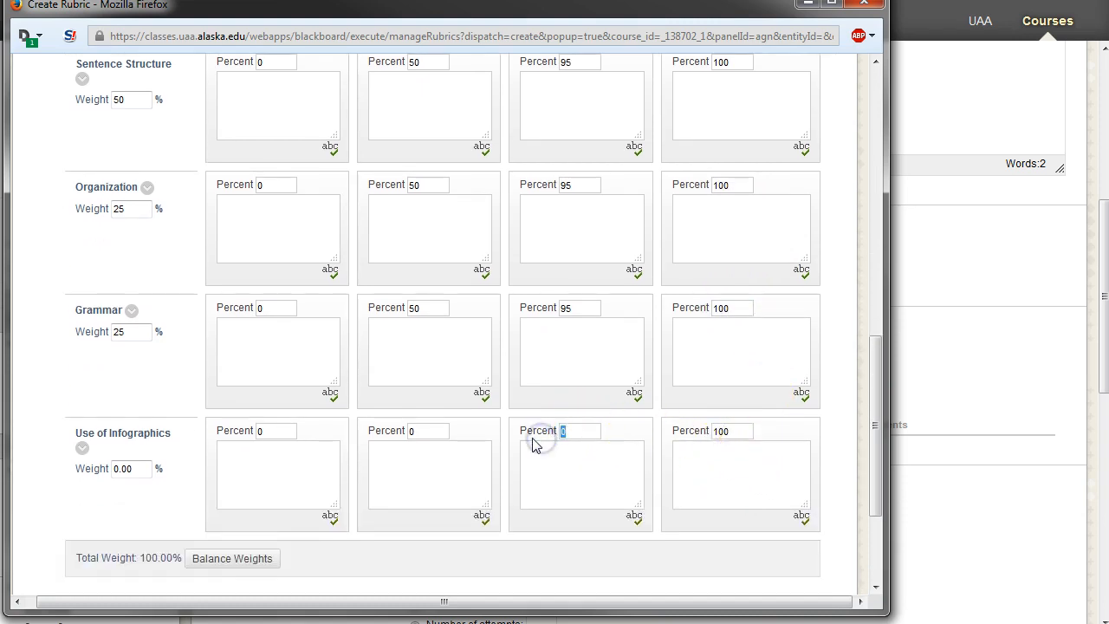
scroll(586, 376, up, 6)
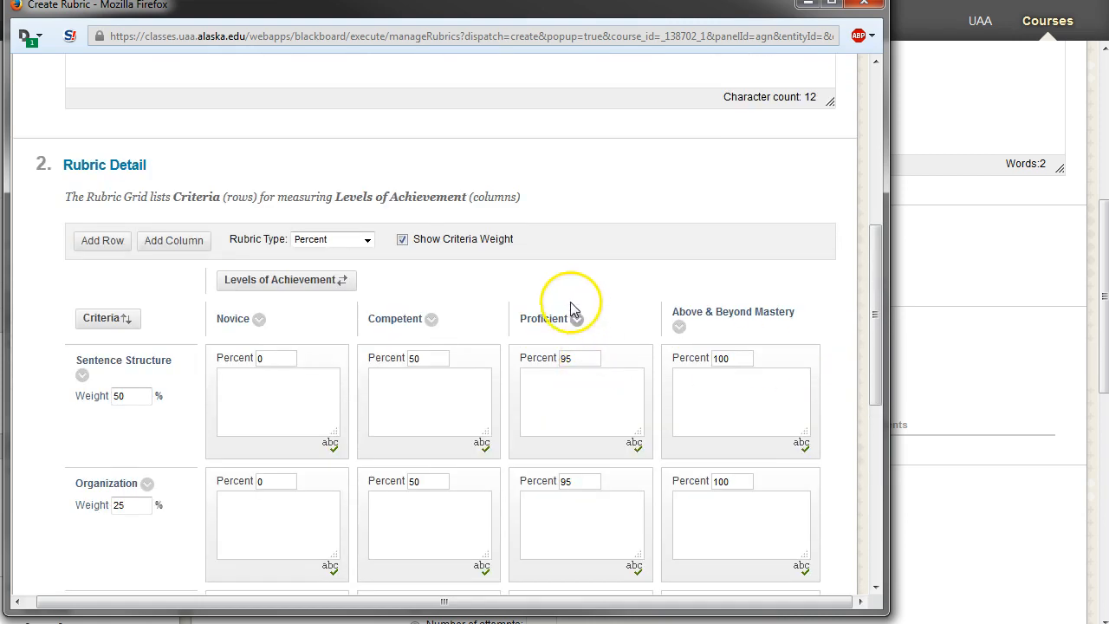
scroll(573, 374, down, 2)
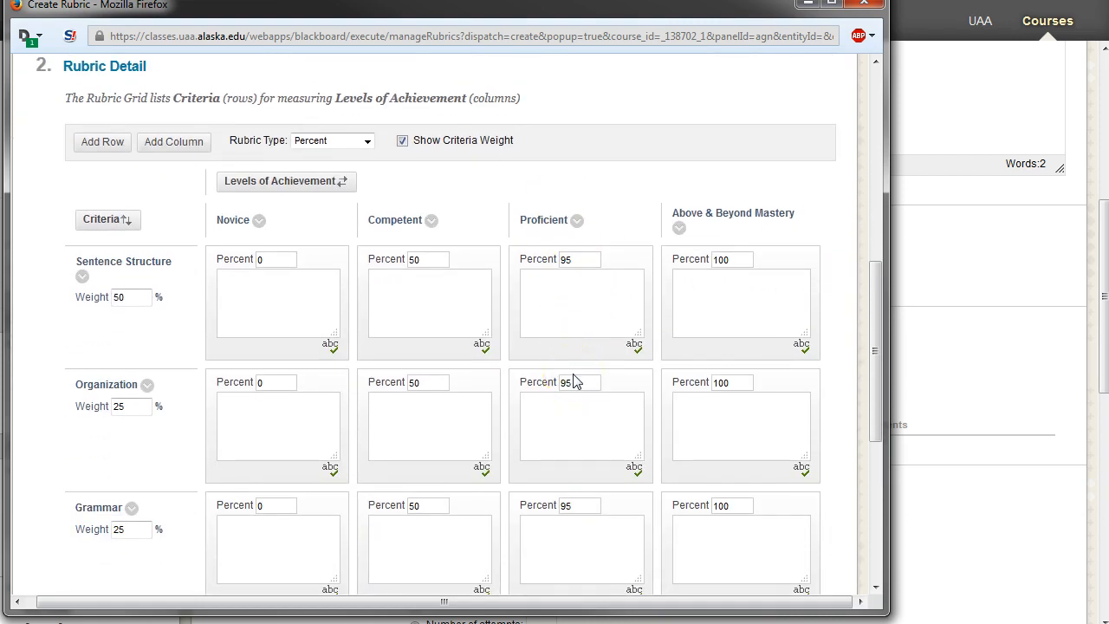
scroll(574, 377, down, 4)
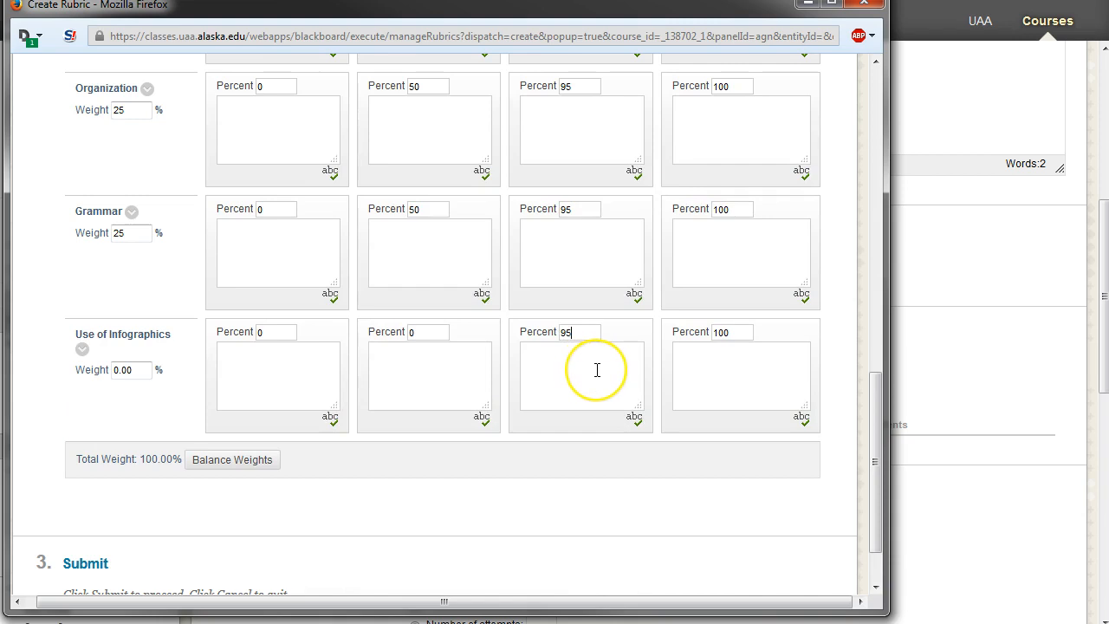
Step: Submit the completed rubric so that it is attached to the assignment
scroll(597, 370, up, 5)
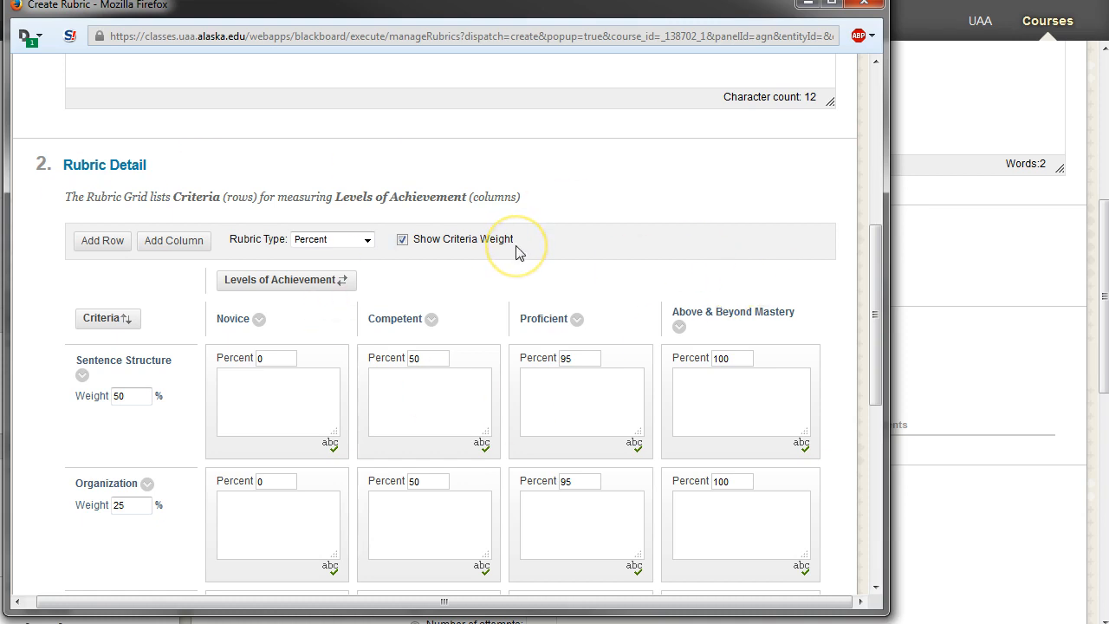
scroll(516, 252, down, 6)
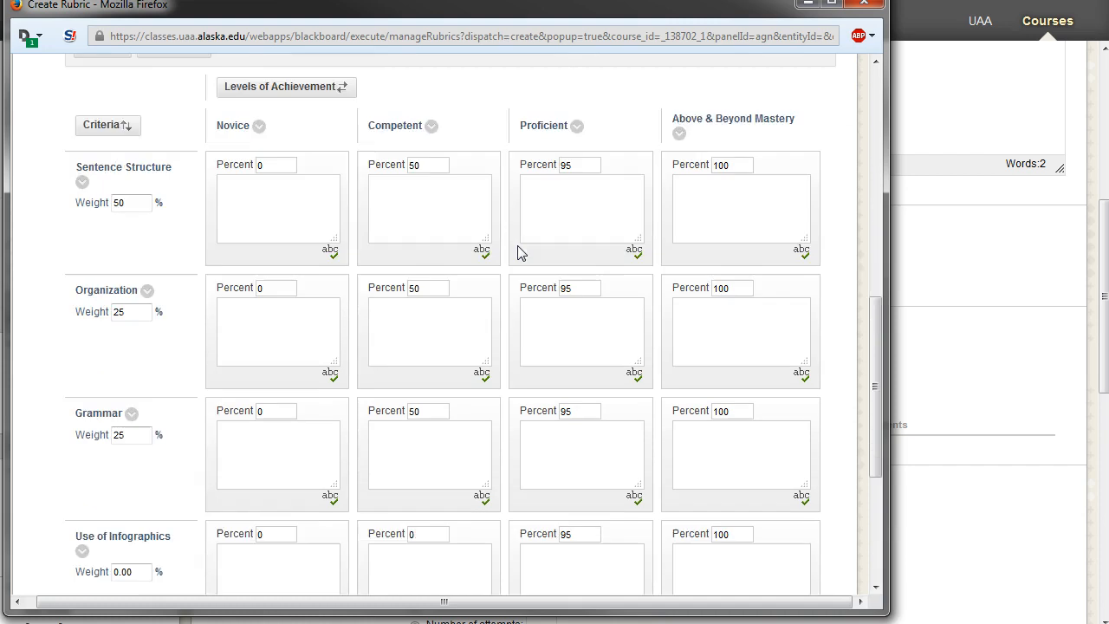
click(799, 546)
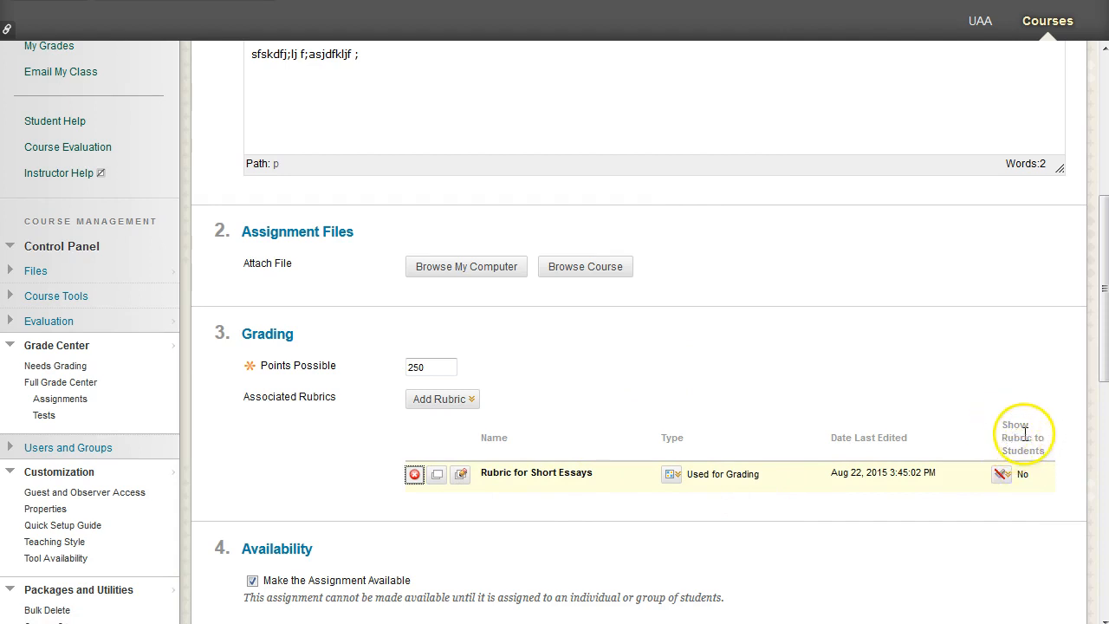
Step: Show the Rubric for Short Essays to students as "Yes (With Rubric Scores)" and submit the assignment
click(1001, 474)
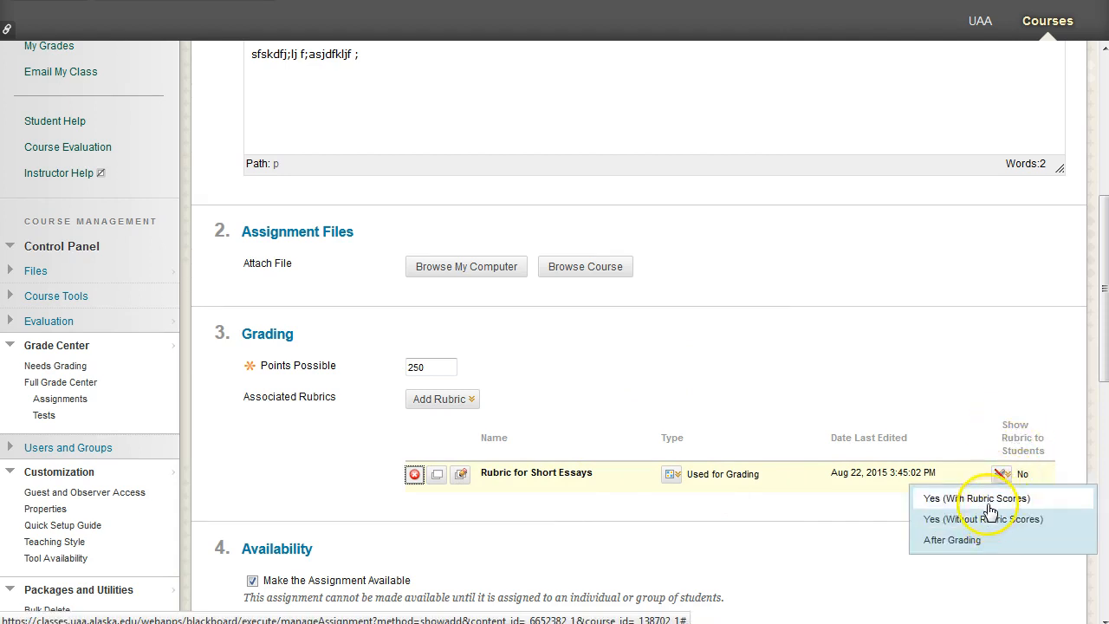
click(977, 498)
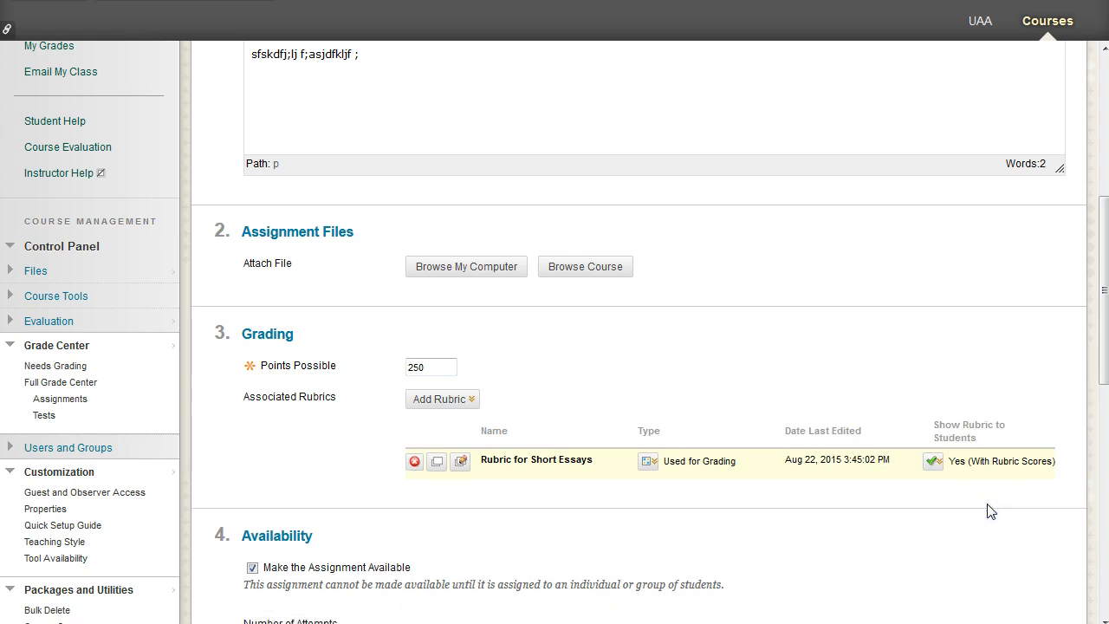
scroll(243, 372, down, 2)
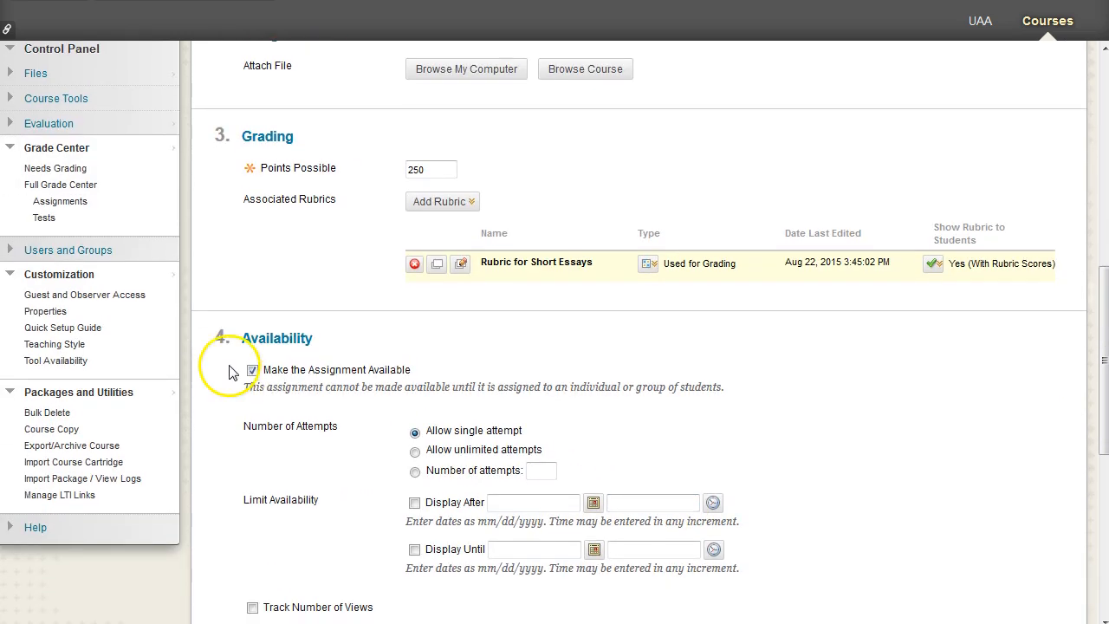
scroll(303, 346, down, 1)
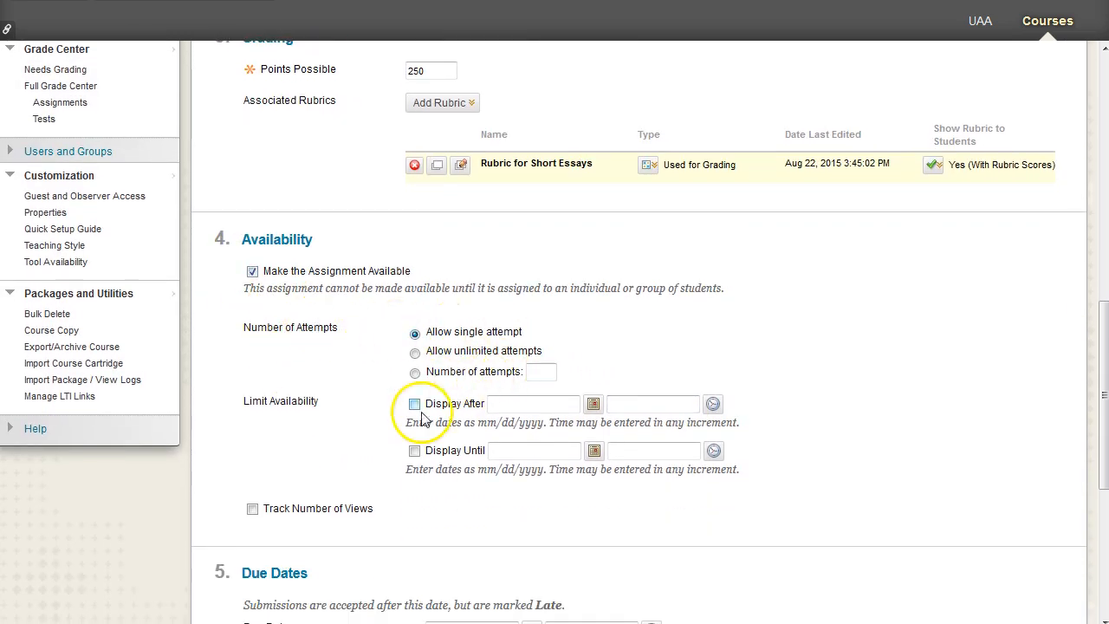
scroll(459, 502, down, 2)
scroll(701, 432, down, 2)
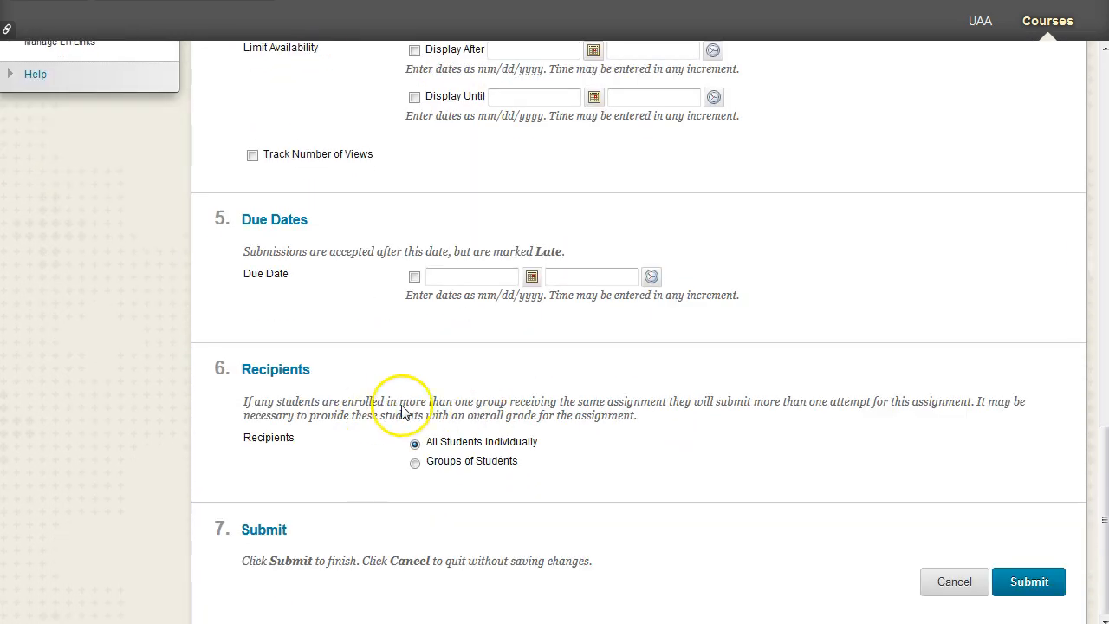
click(1022, 583)
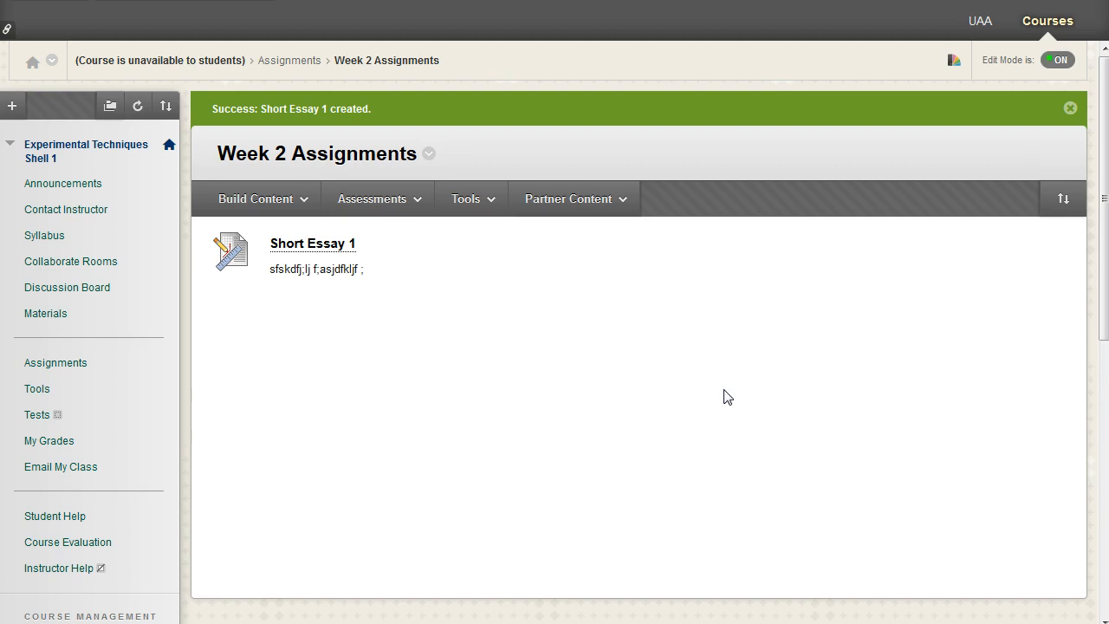
click(303, 208)
click(383, 199)
click(552, 199)
click(400, 214)
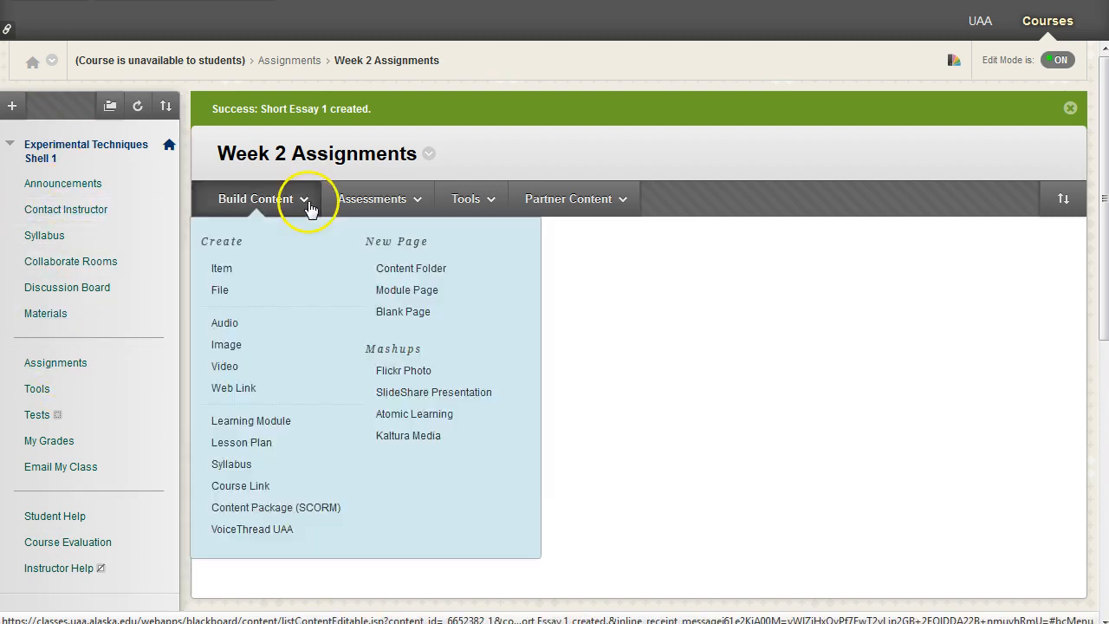
mouse_move(400, 213)
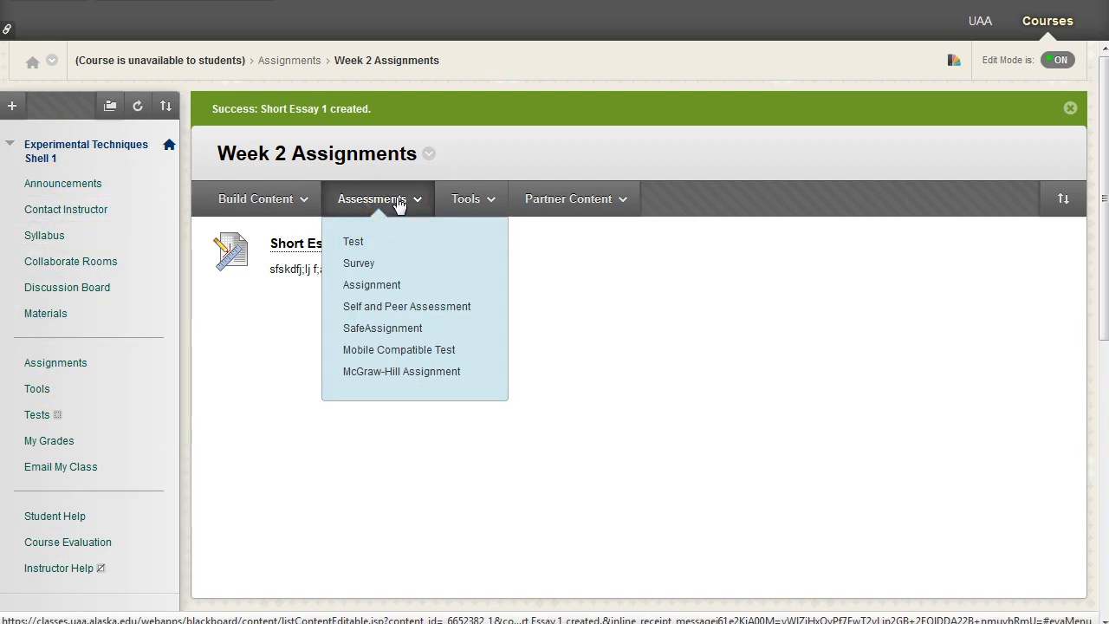